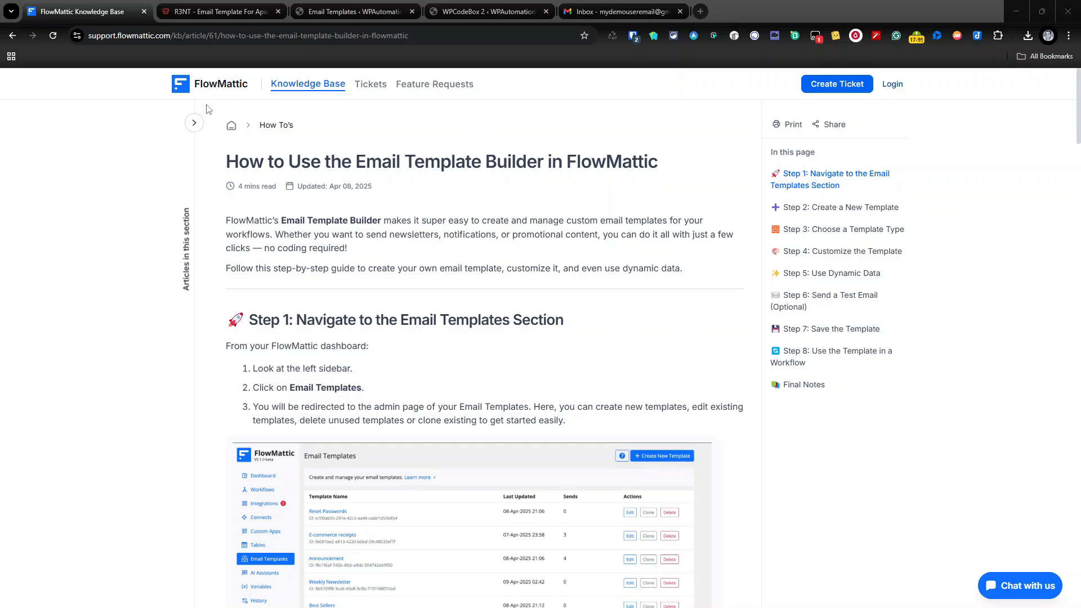
Review the R3NT apartment template's listing, unique features, property info, lease length and photos sections.
click(218, 10)
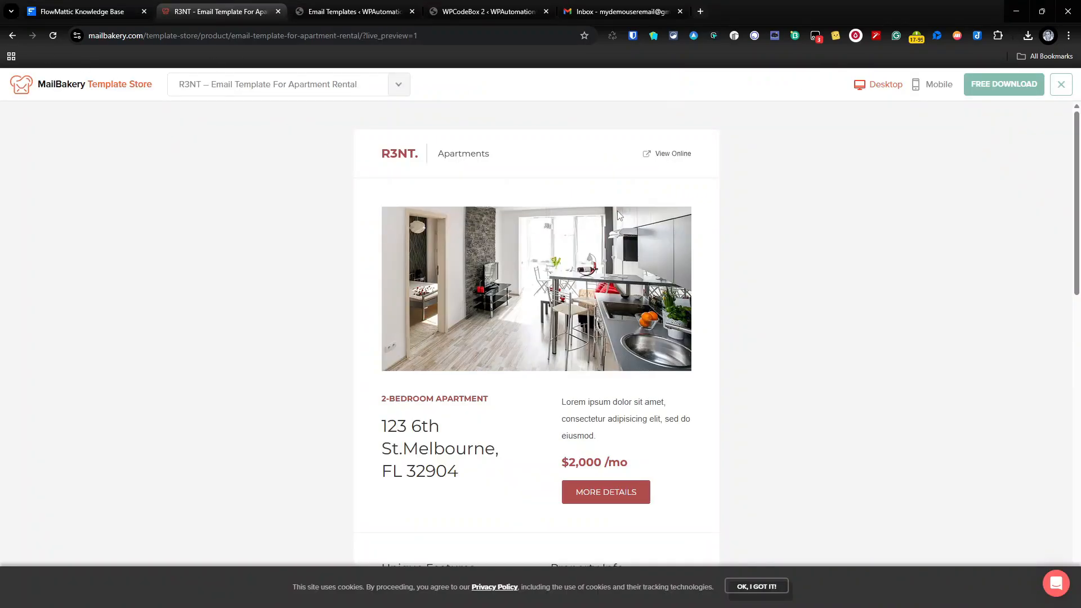
scroll(487, 258, down, 14)
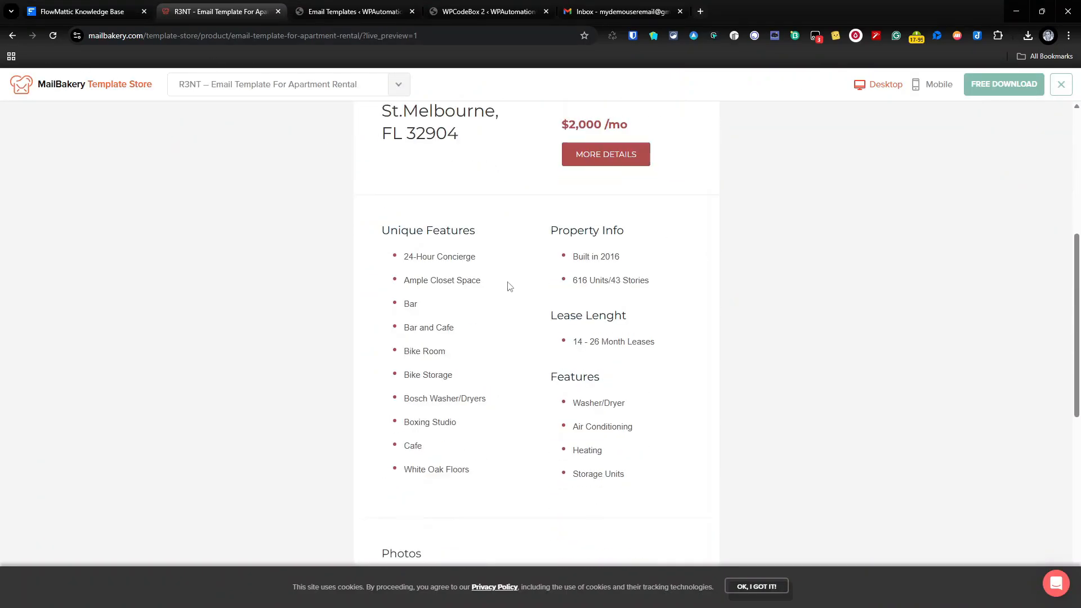
scroll(508, 288, down, 1)
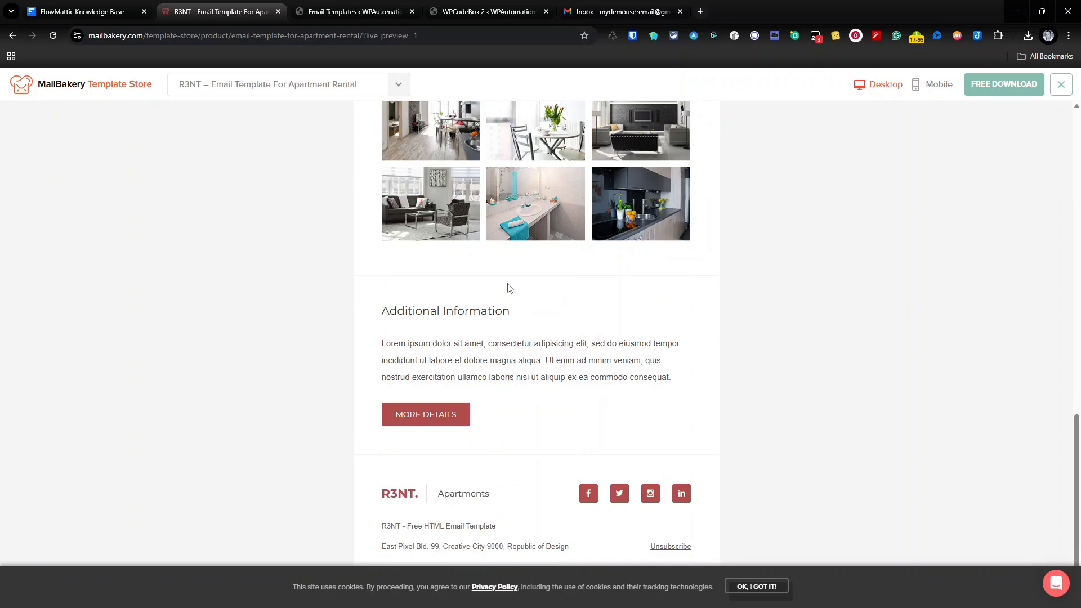
scroll(508, 288, up, 8)
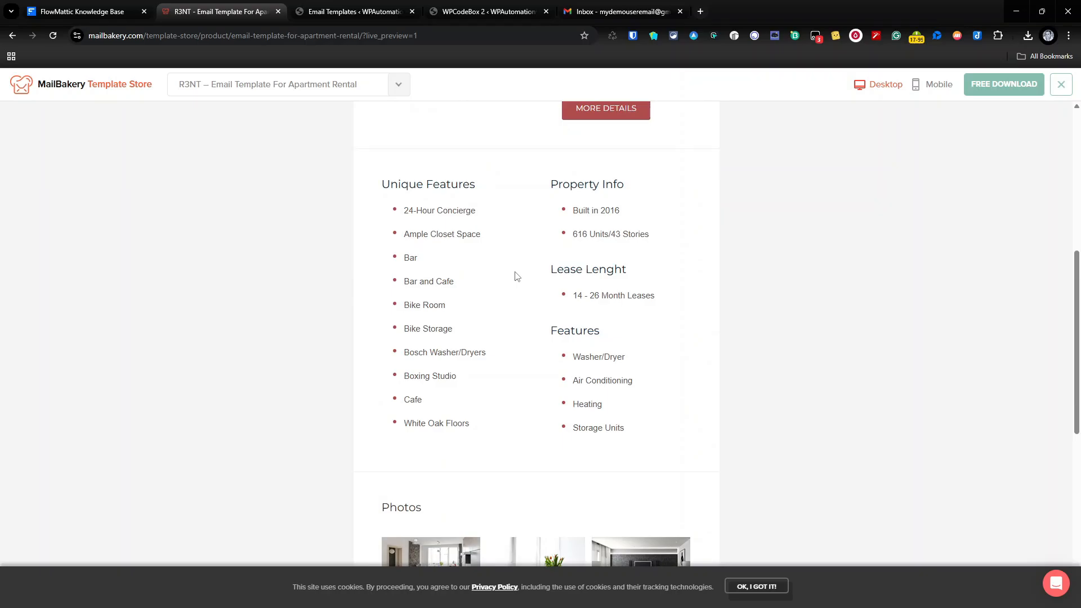
scroll(539, 256, up, 7)
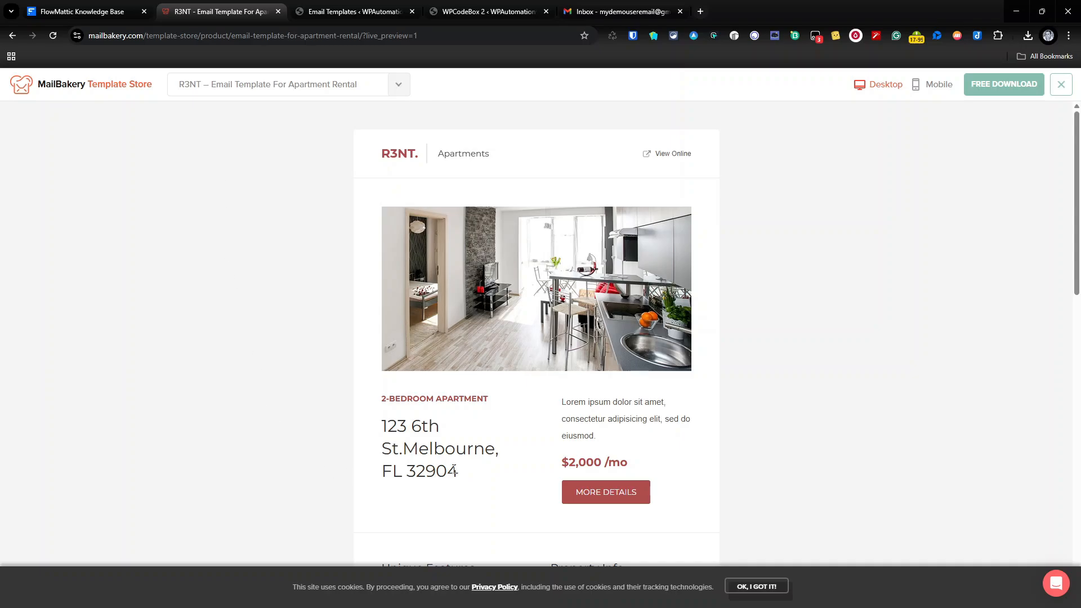
scroll(502, 456, down, 5)
scroll(503, 456, down, 9)
scroll(504, 458, up, 13)
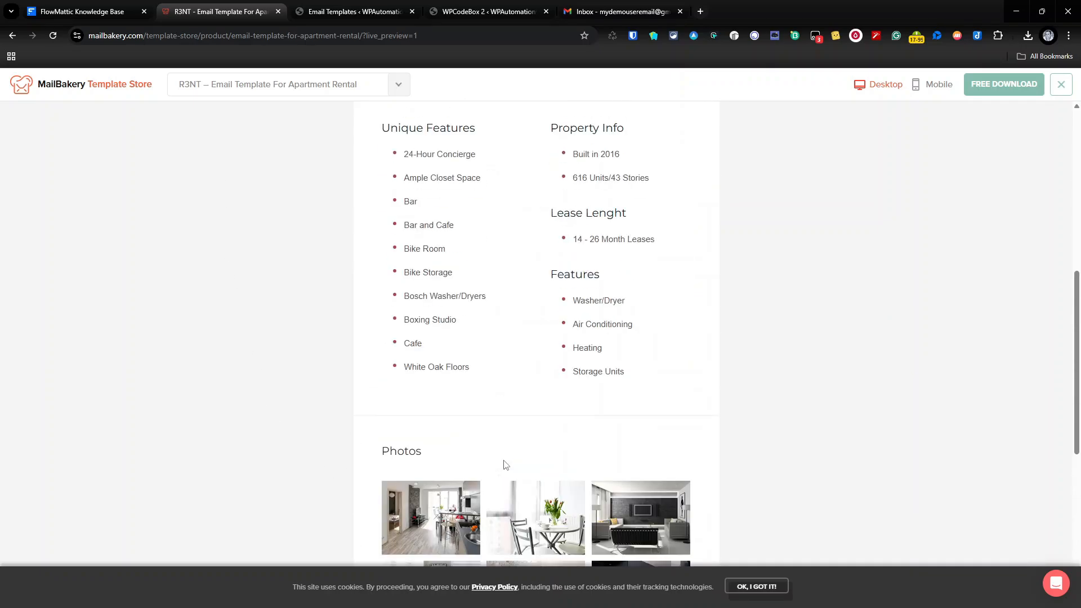
scroll(505, 464, up, 1)
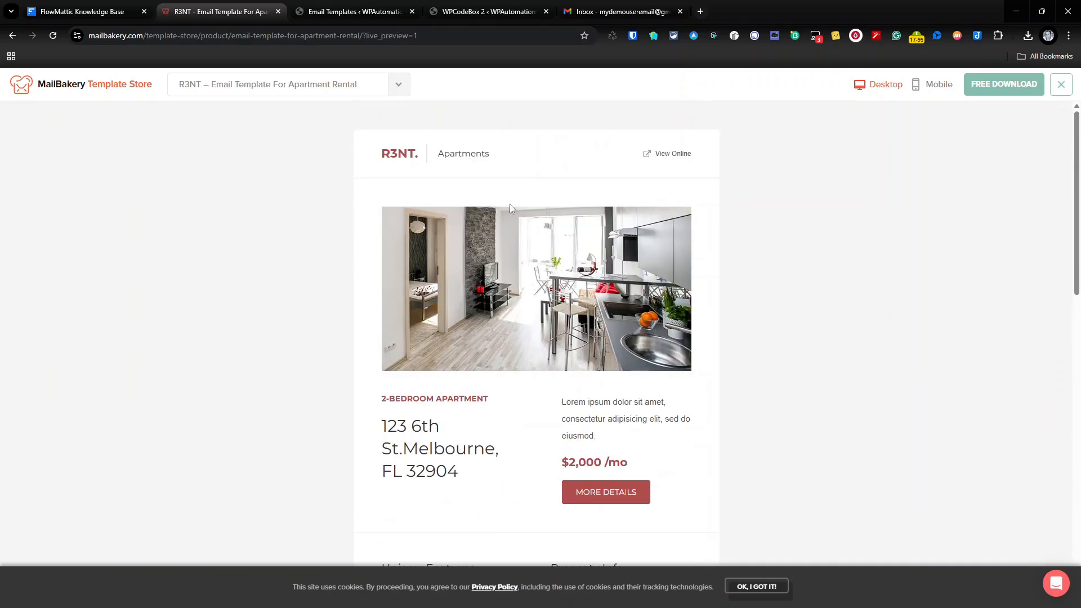
Open the R3NT template in the builder and read the header HTML linking View Online to {{view_link}}.
click(346, 13)
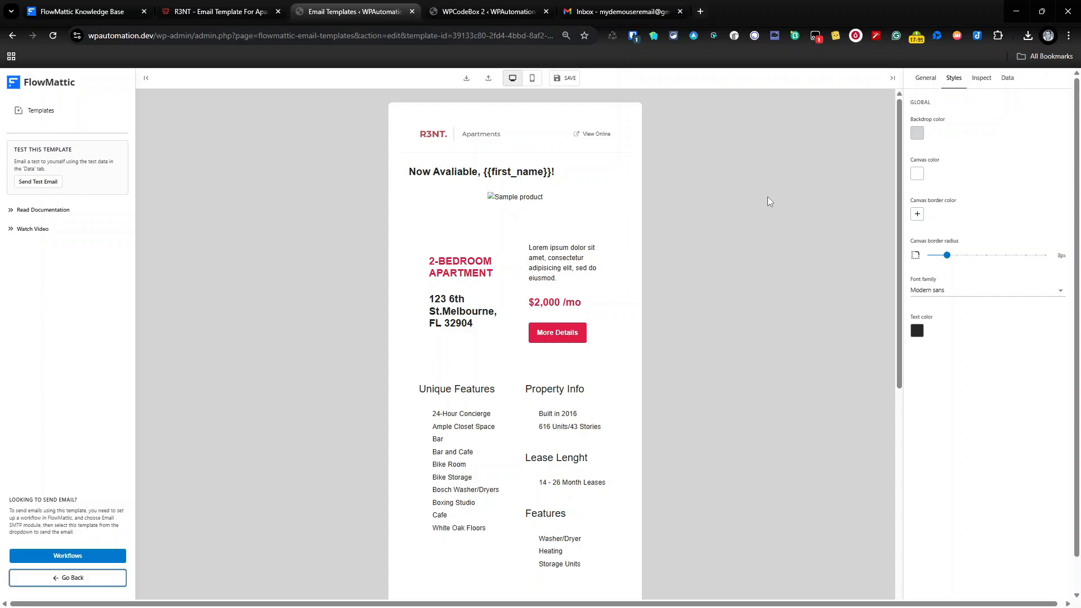
click(611, 113)
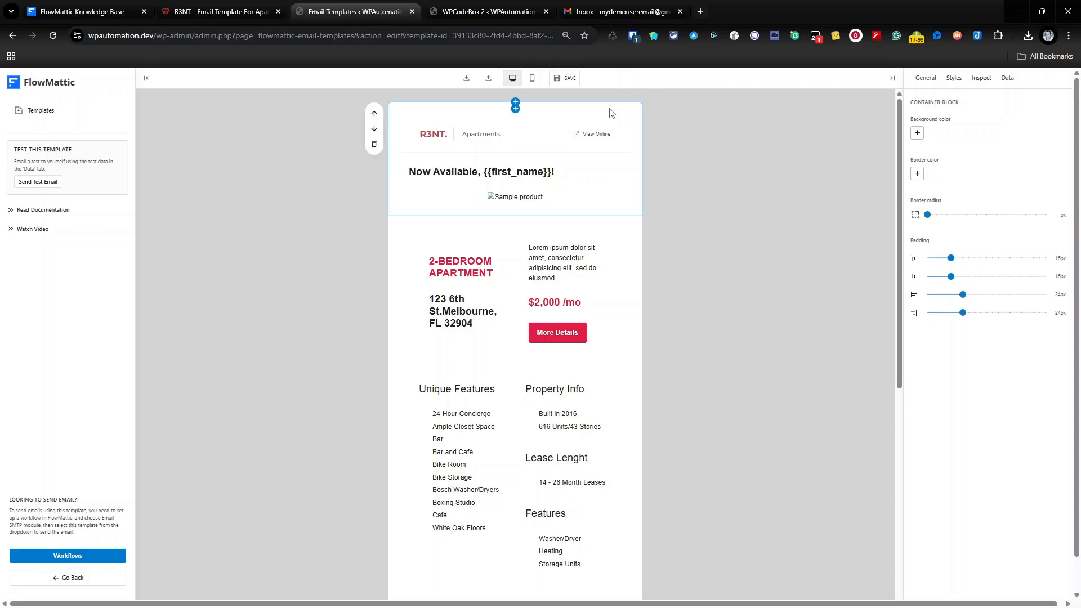
click(925, 78)
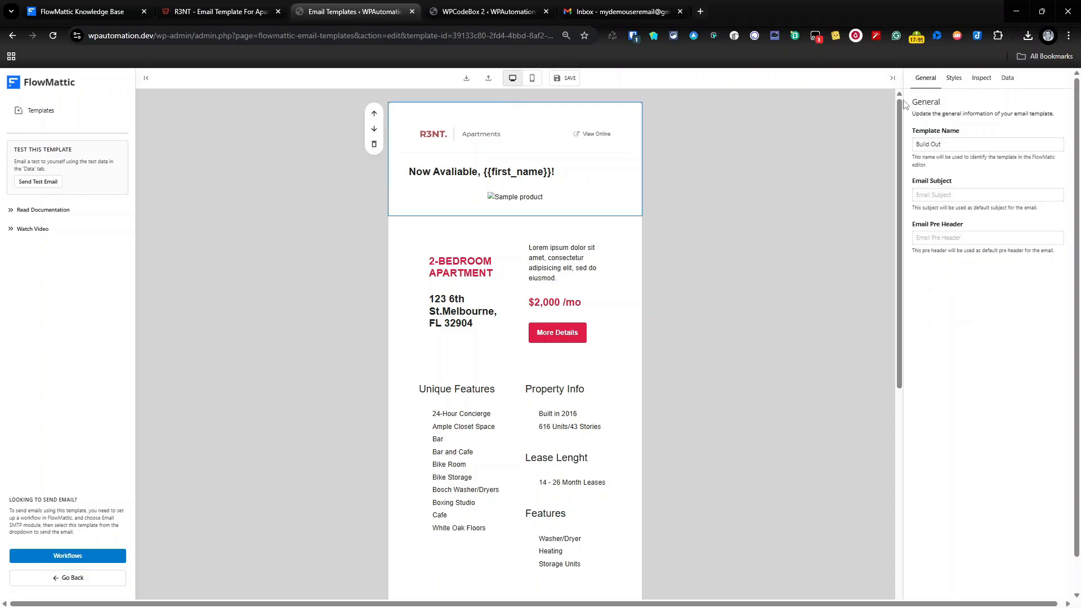
click(469, 133)
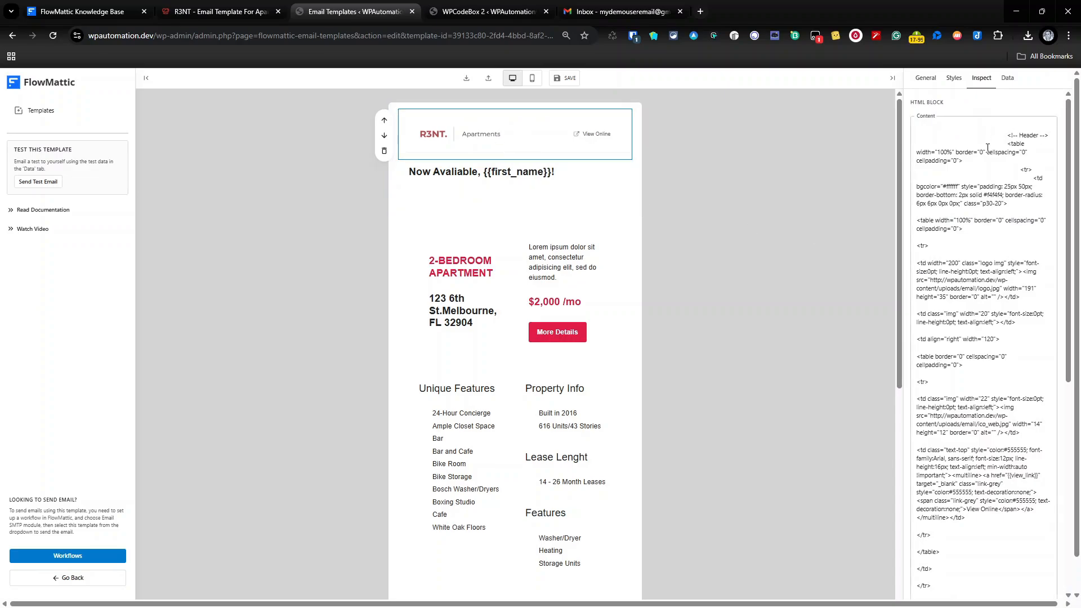
scroll(989, 190, down, 5)
scroll(989, 190, up, 5)
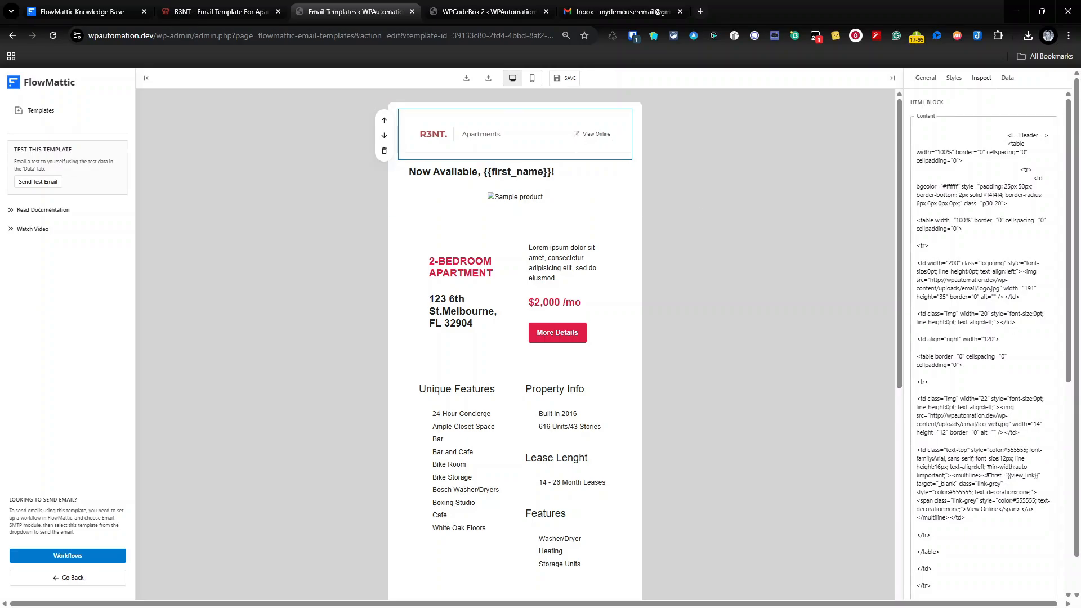
scroll(996, 448, down, 2)
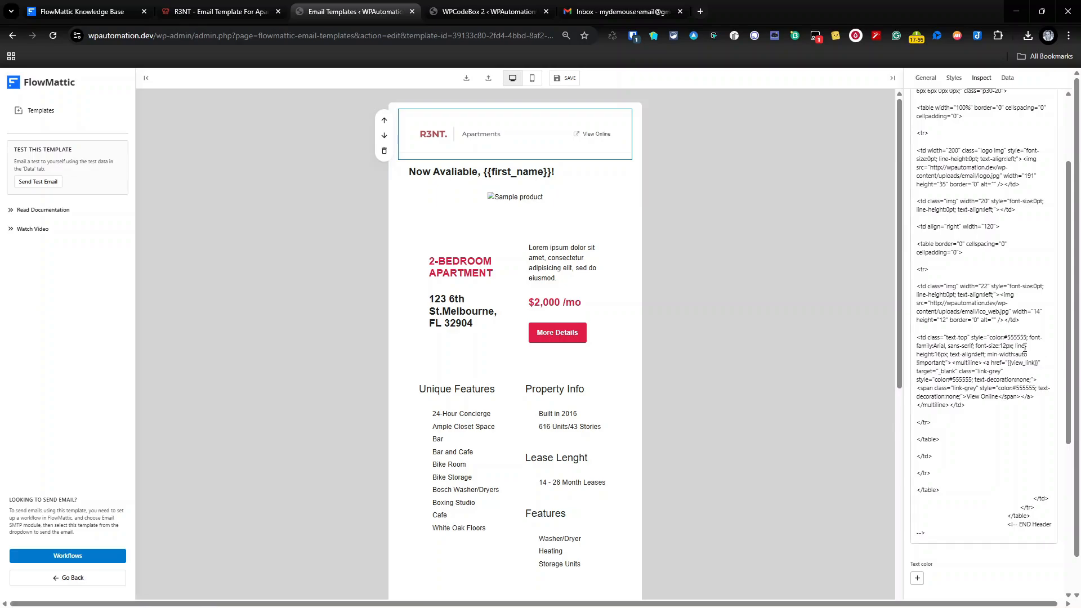
Examine the header HTML's icon image URL and its {{view_link}} placeholder.
click(1002, 334)
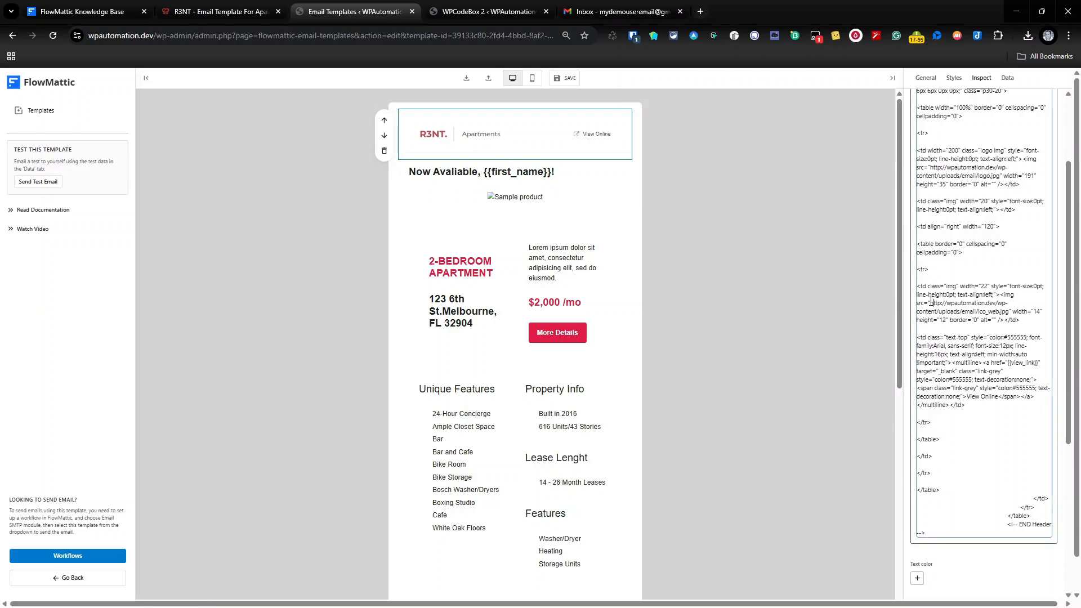
drag(929, 303, 1018, 316)
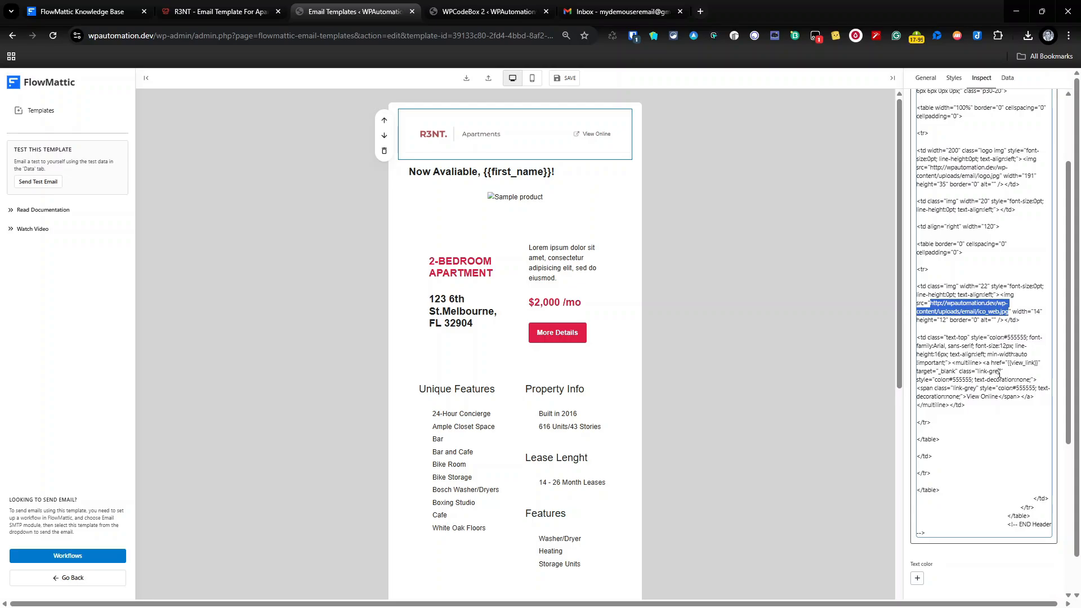
drag(1001, 363, 1037, 363)
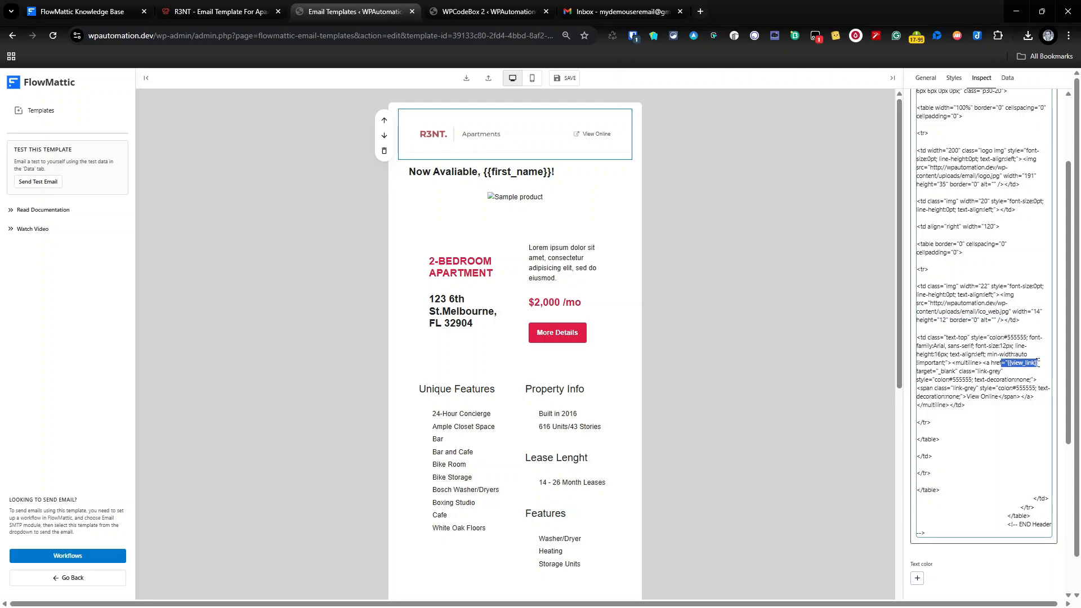
click(1037, 362)
Inspect the heading's {{first_name}} placeholder and the image block below, then return to the R3NT preview.
click(507, 169)
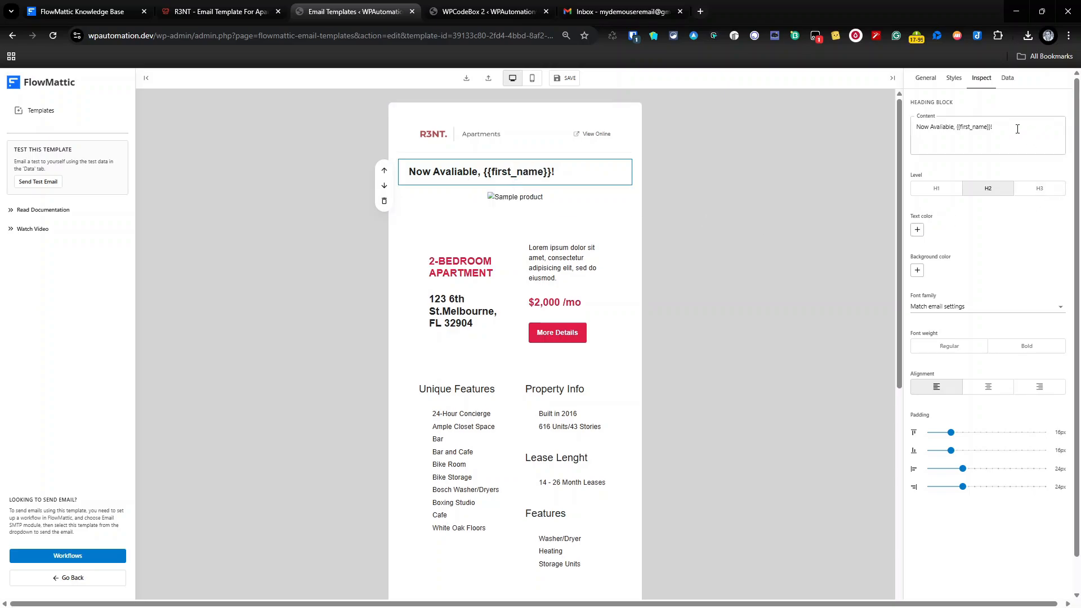
drag(1007, 127, 957, 130)
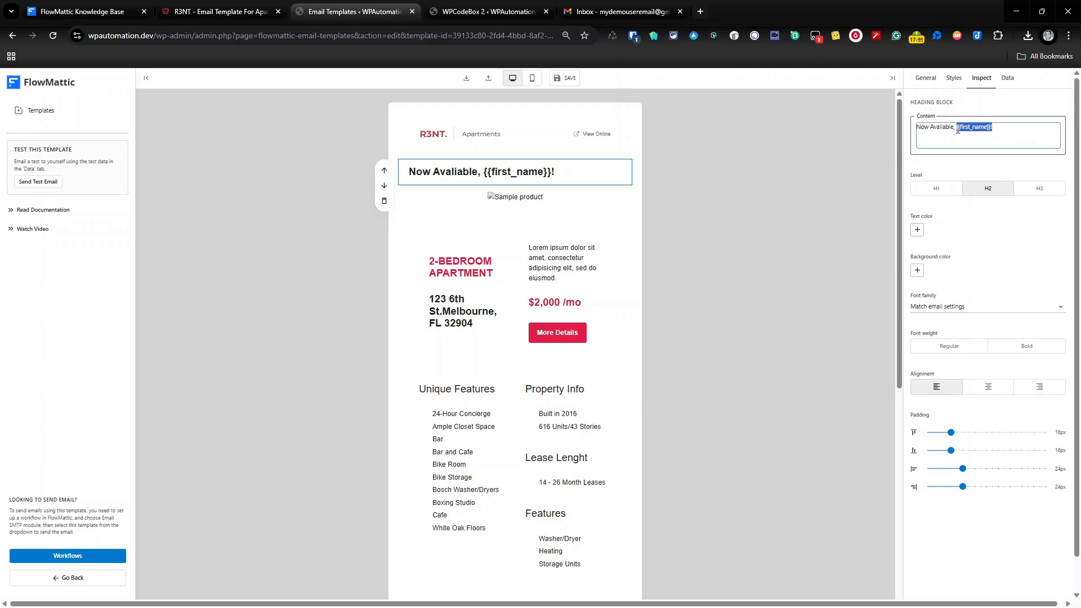
click(513, 197)
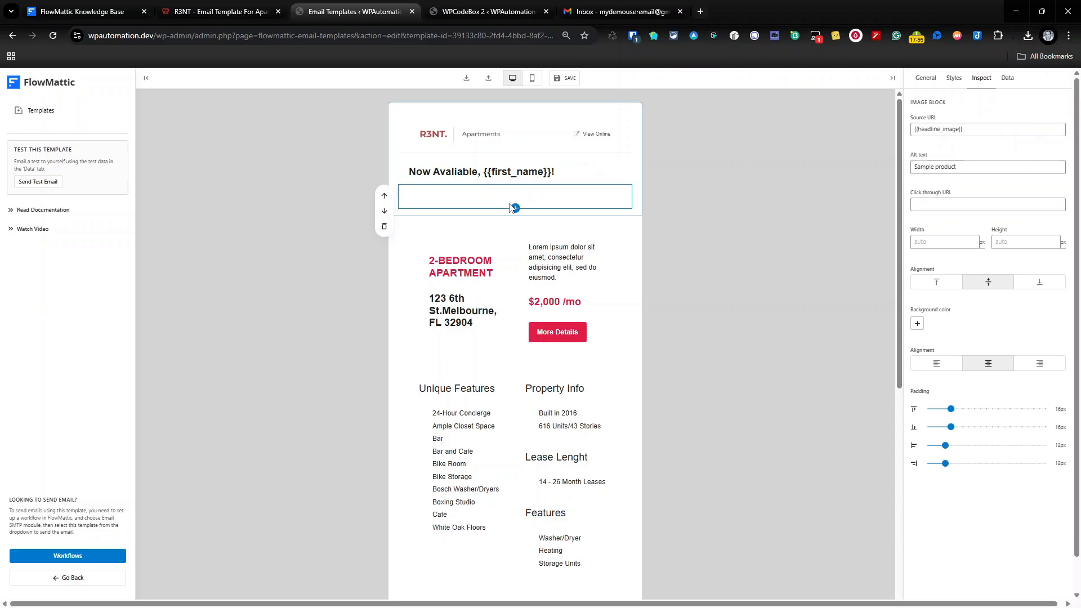
click(220, 6)
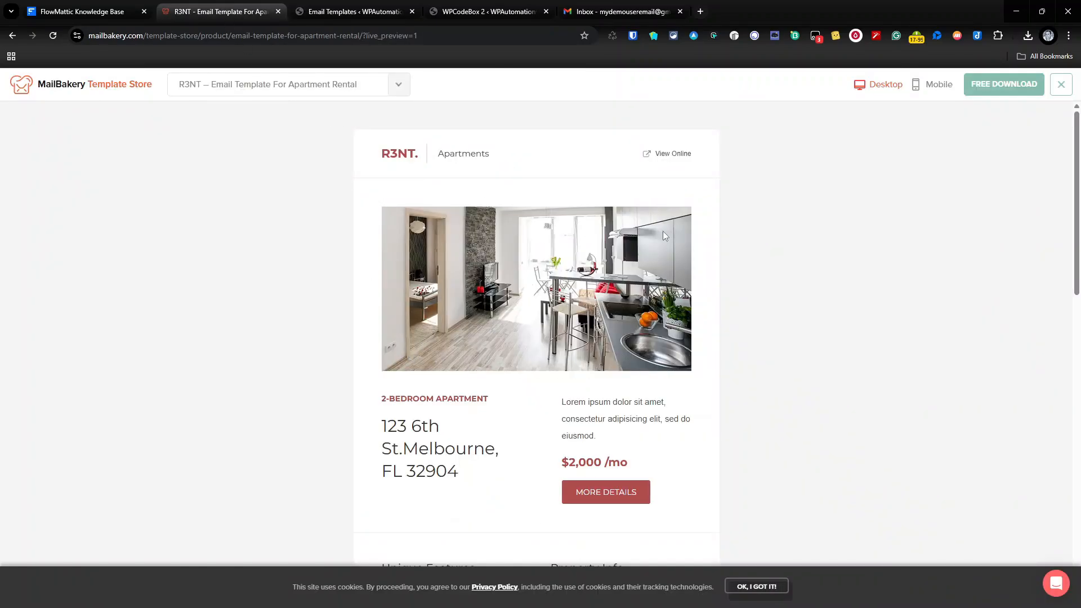
Go back to the builder, where the image under the heading uses {{headline_image}}.
click(366, 12)
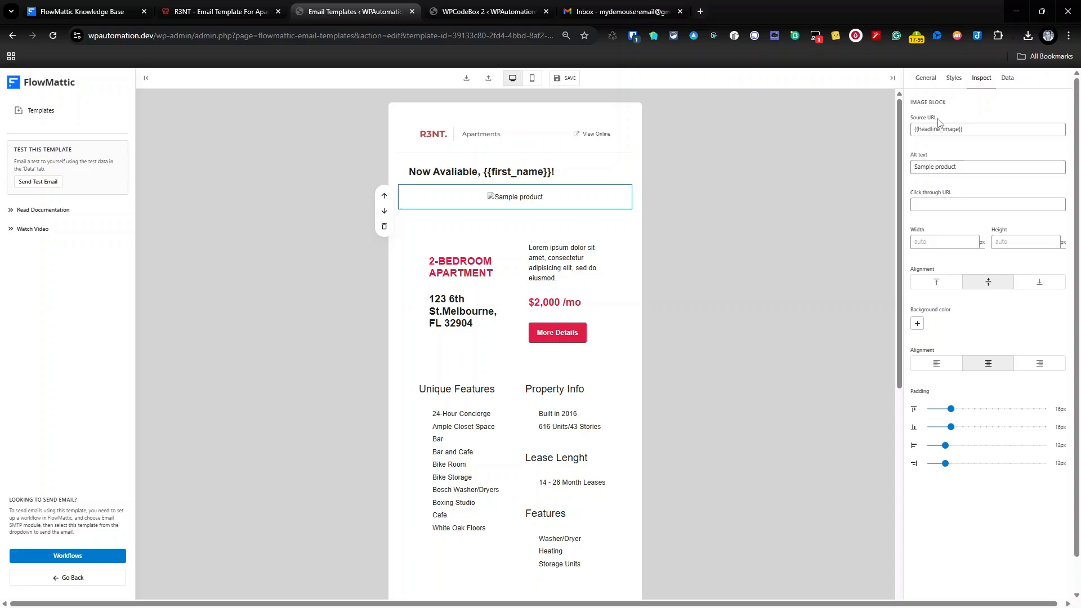
Inspect the 2-BEDROOM APARTMENT heading, address, description, $2,000 /mo price, More Details button and Property Info blocks.
click(462, 258)
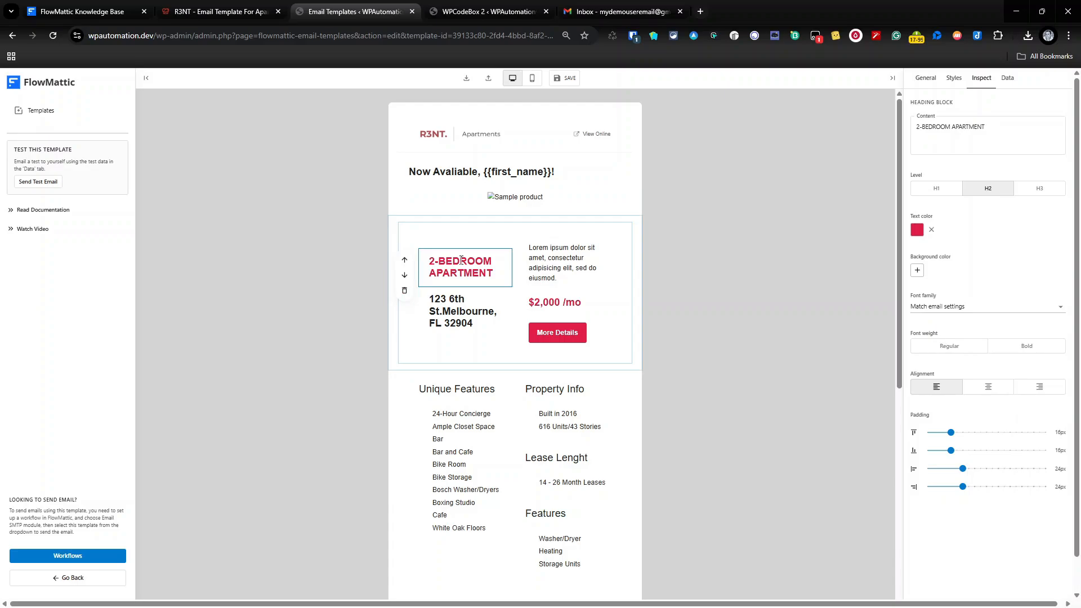
click(459, 311)
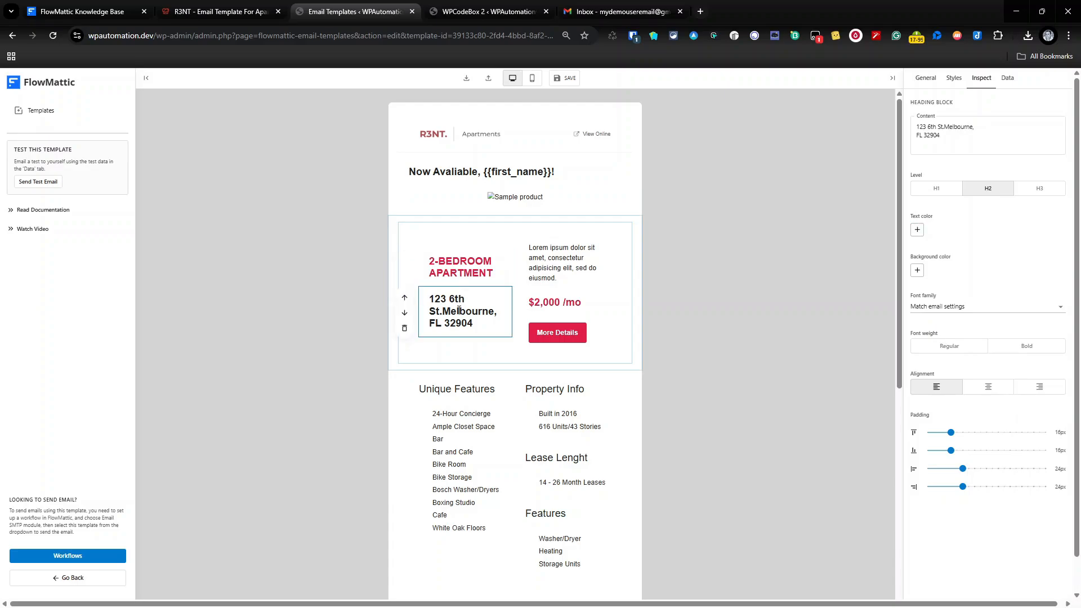
click(536, 258)
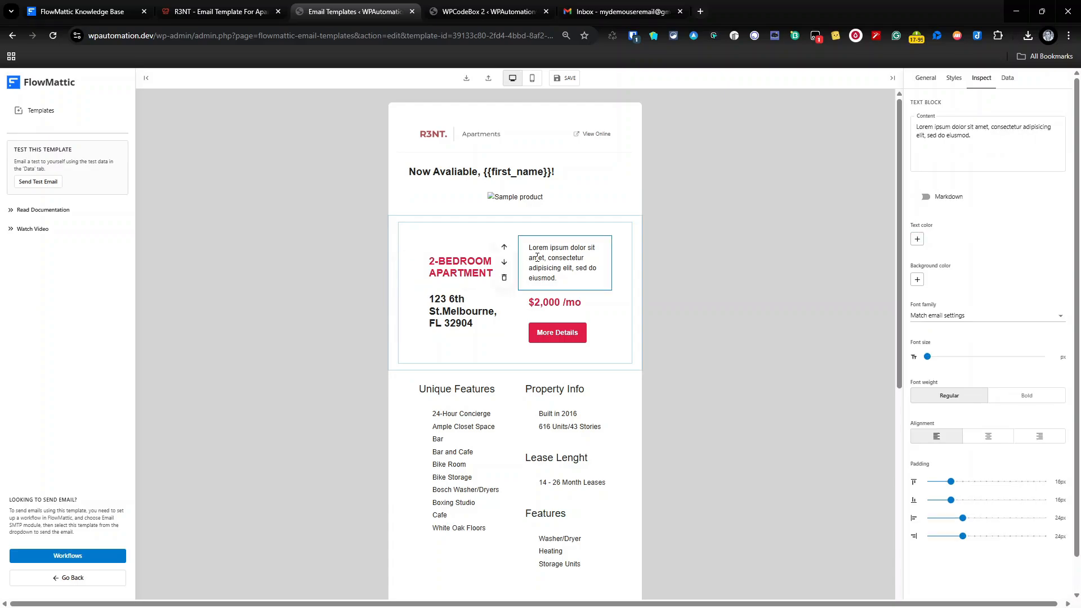
click(556, 300)
click(541, 344)
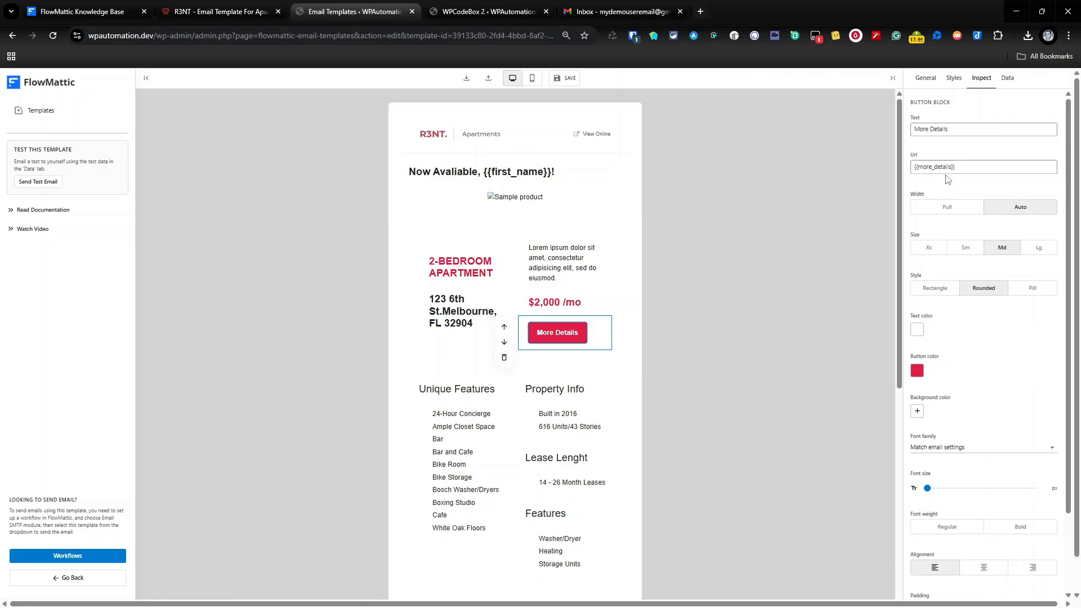
scroll(607, 298, down, 2)
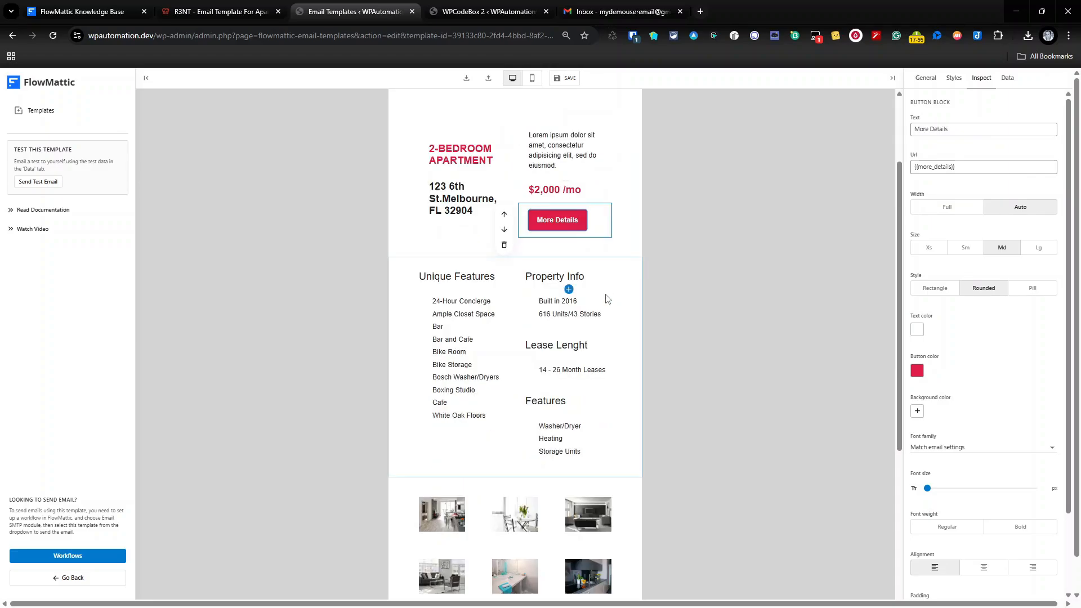
click(607, 298)
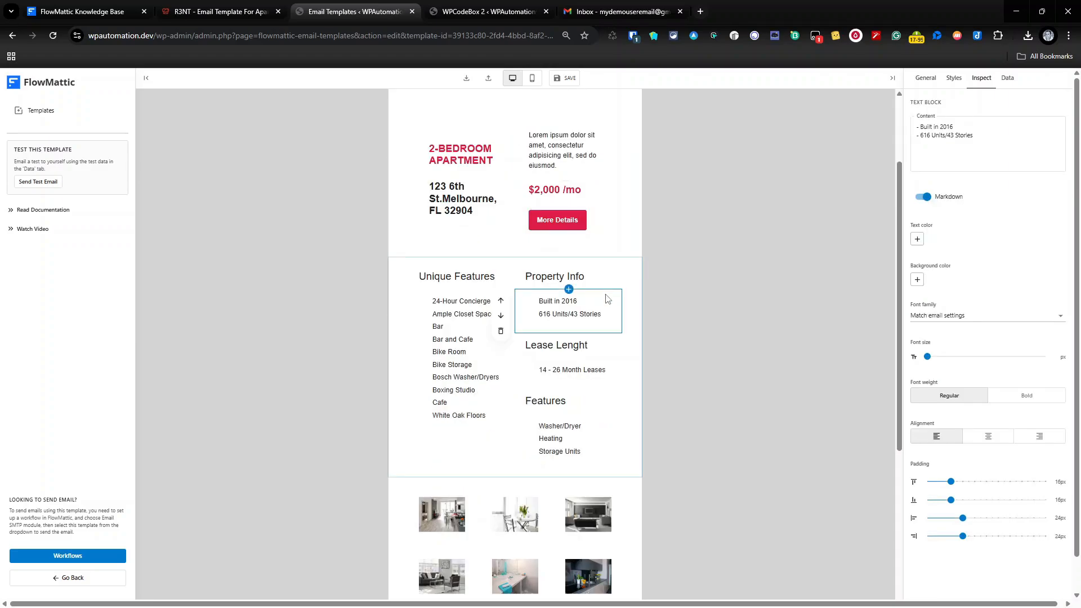
click(220, 11)
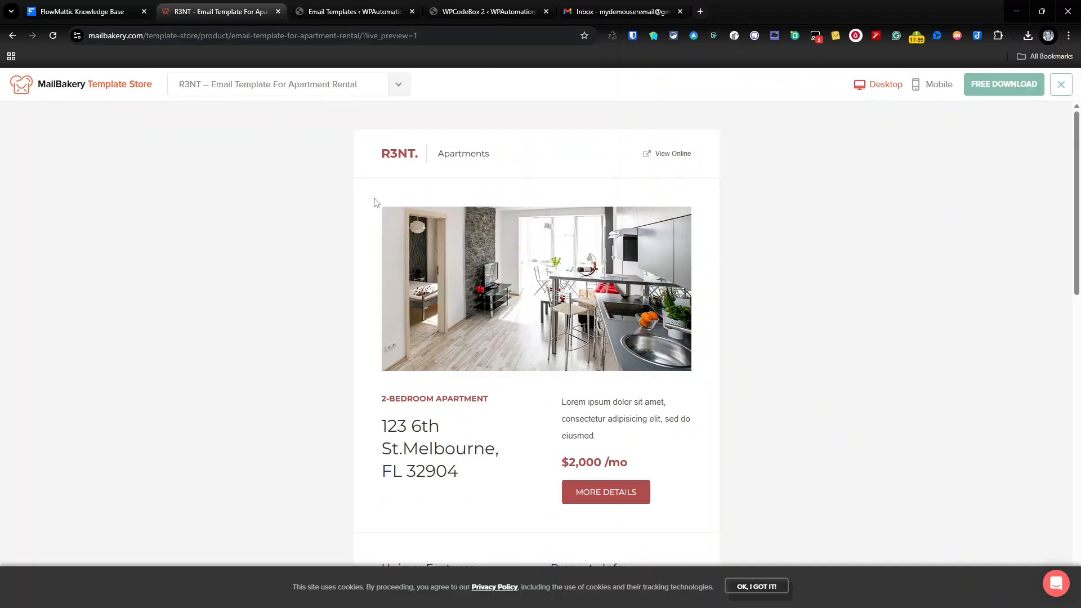
scroll(512, 332, down, 4)
scroll(512, 333, down, 3)
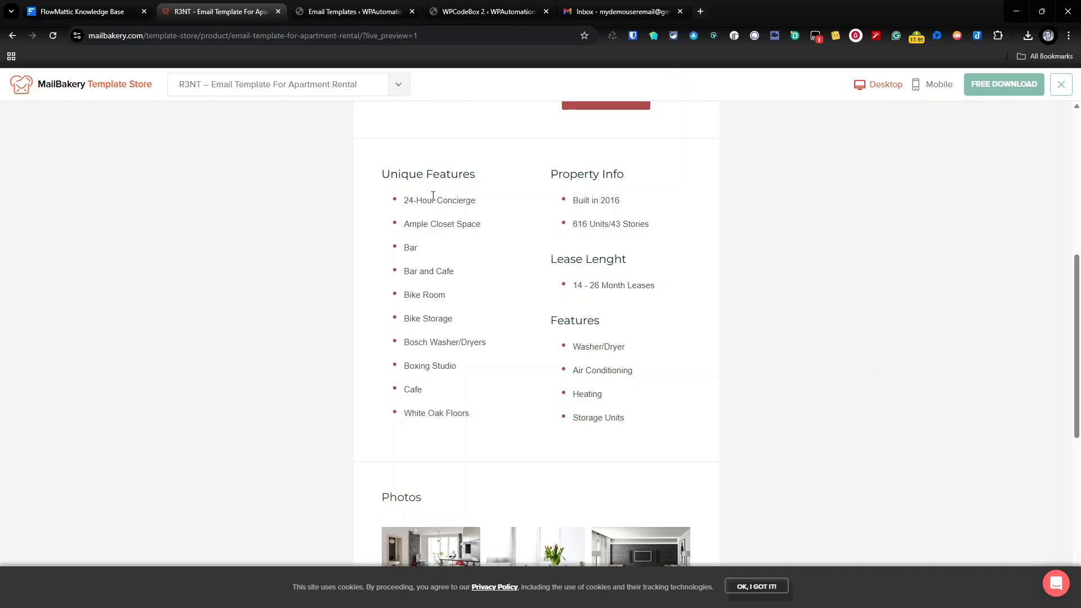
Return to the template editor and inspect the Unique Features list block.
click(374, 7)
click(457, 314)
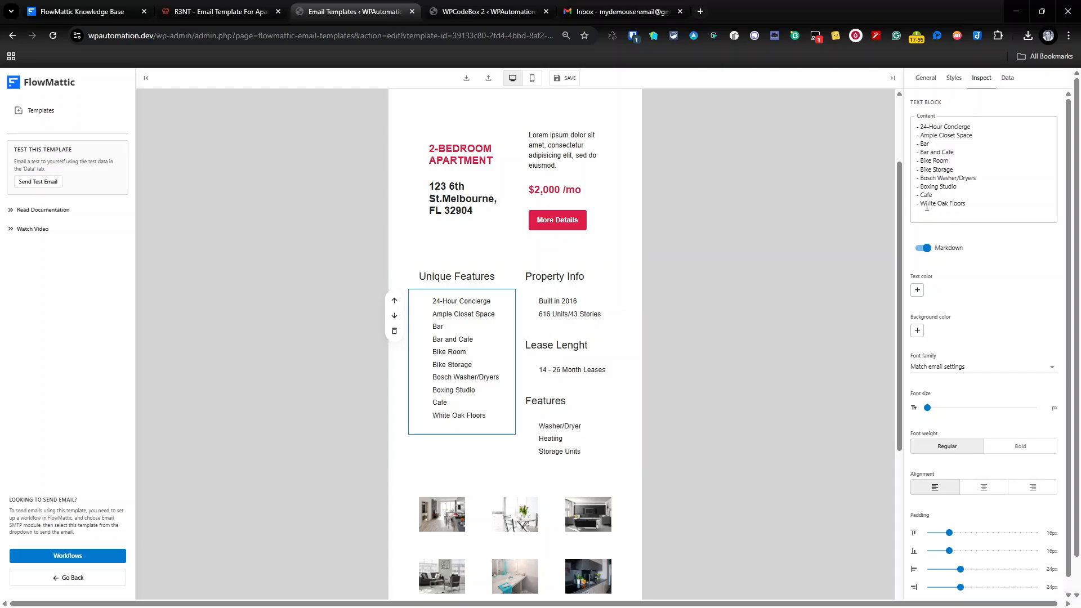
scroll(846, 279, down, 4)
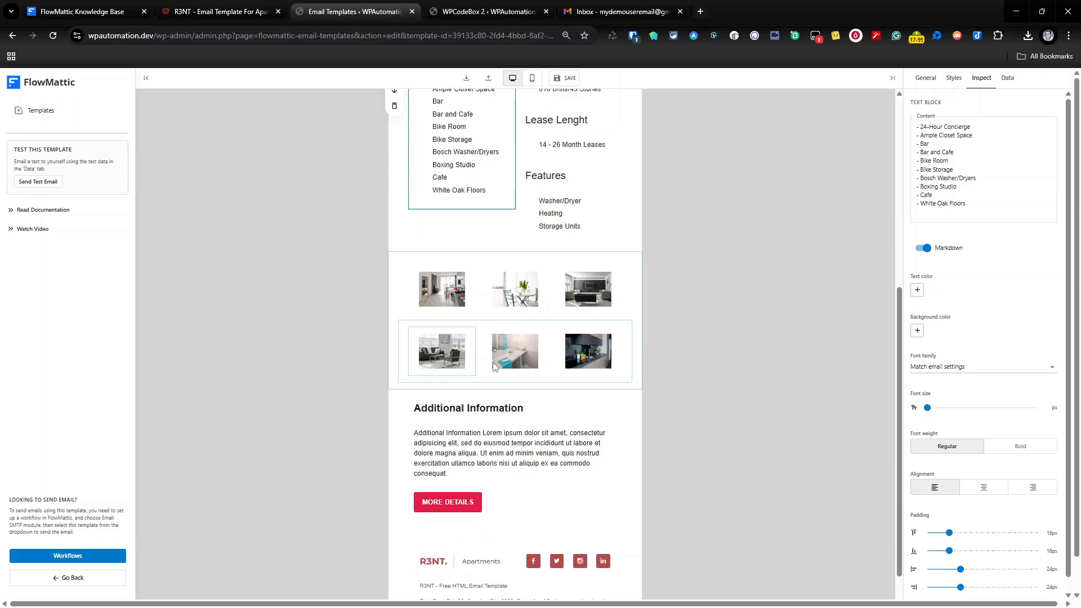
Inspect four gallery photos, then switch back to the original R3NT preview.
click(588, 290)
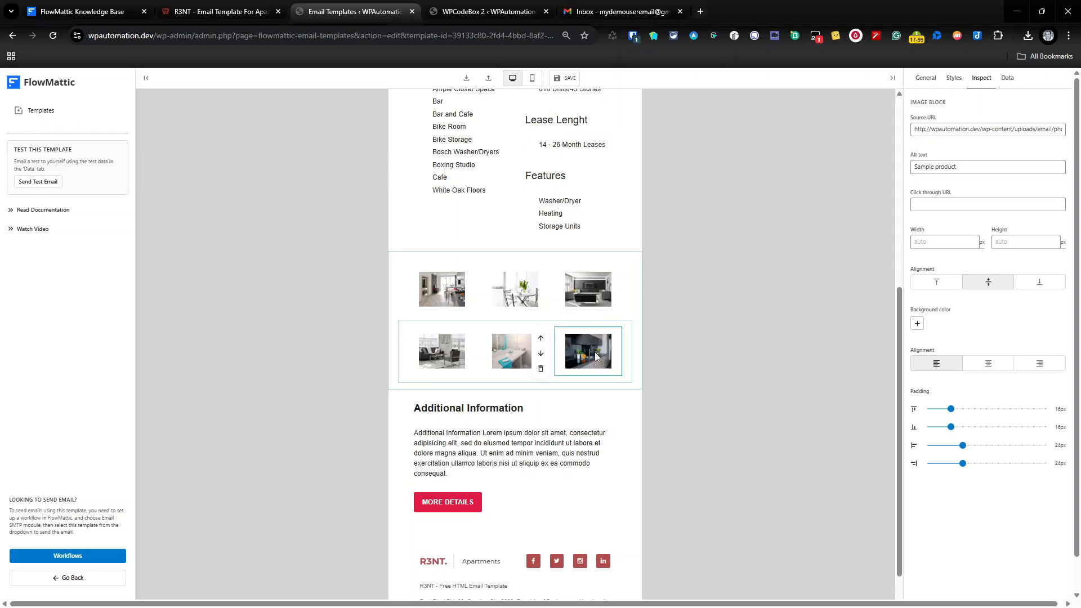
click(517, 298)
click(425, 307)
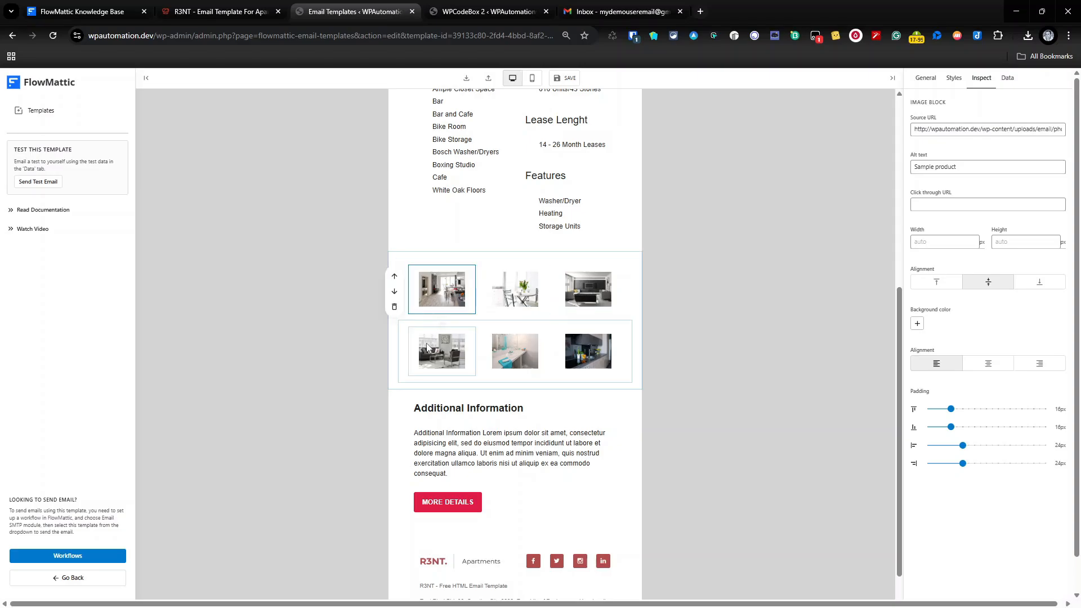
click(430, 348)
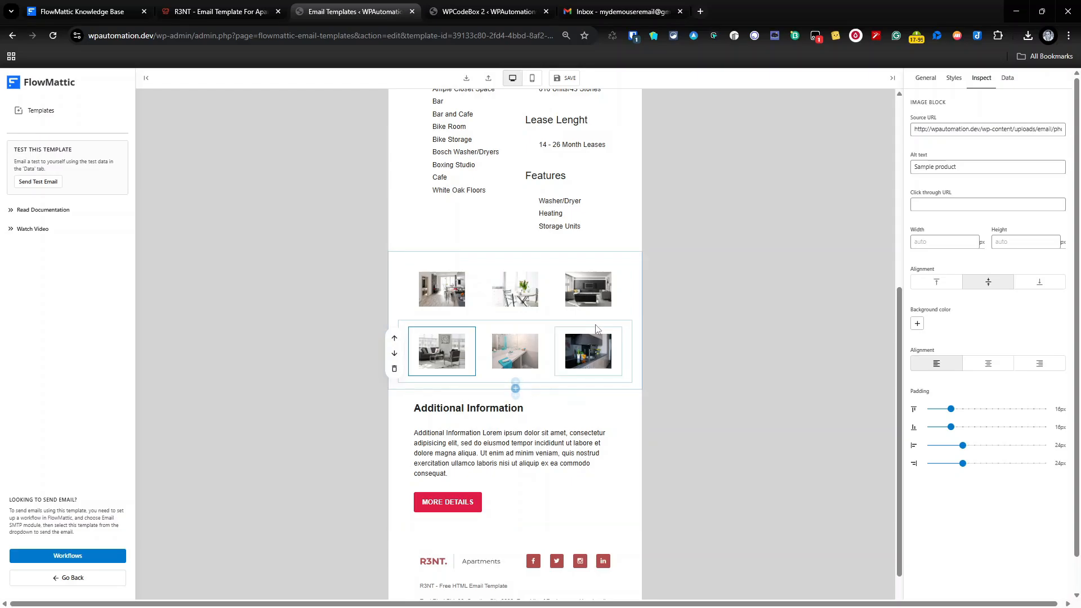
scroll(599, 330, up, 6)
scroll(598, 331, down, 1)
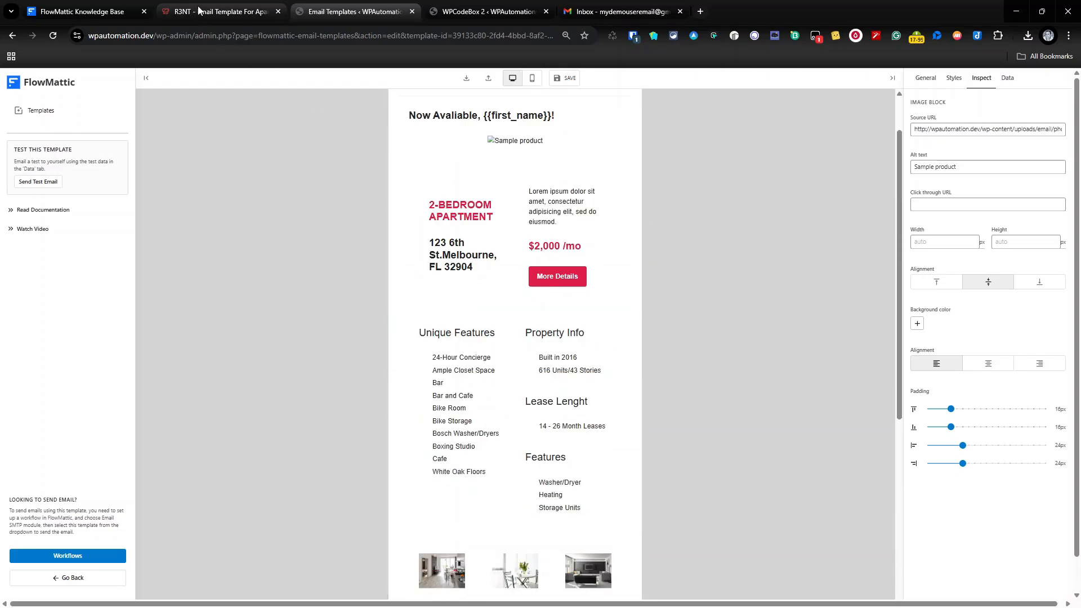
click(214, 11)
scroll(589, 244, down, 8)
scroll(588, 245, down, 5)
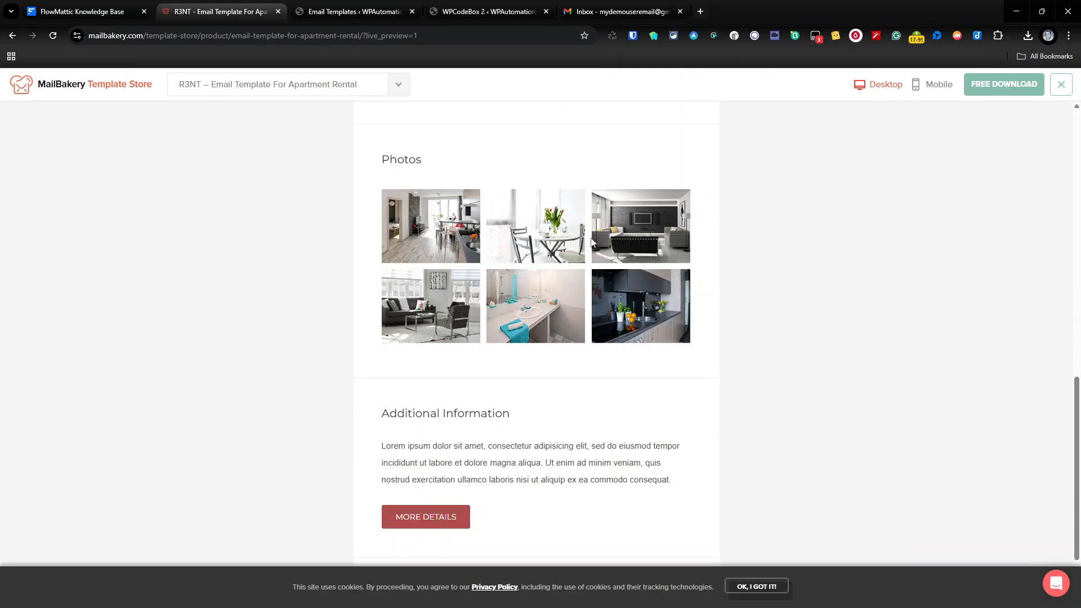
scroll(591, 239, up, 12)
scroll(411, 472, down, 9)
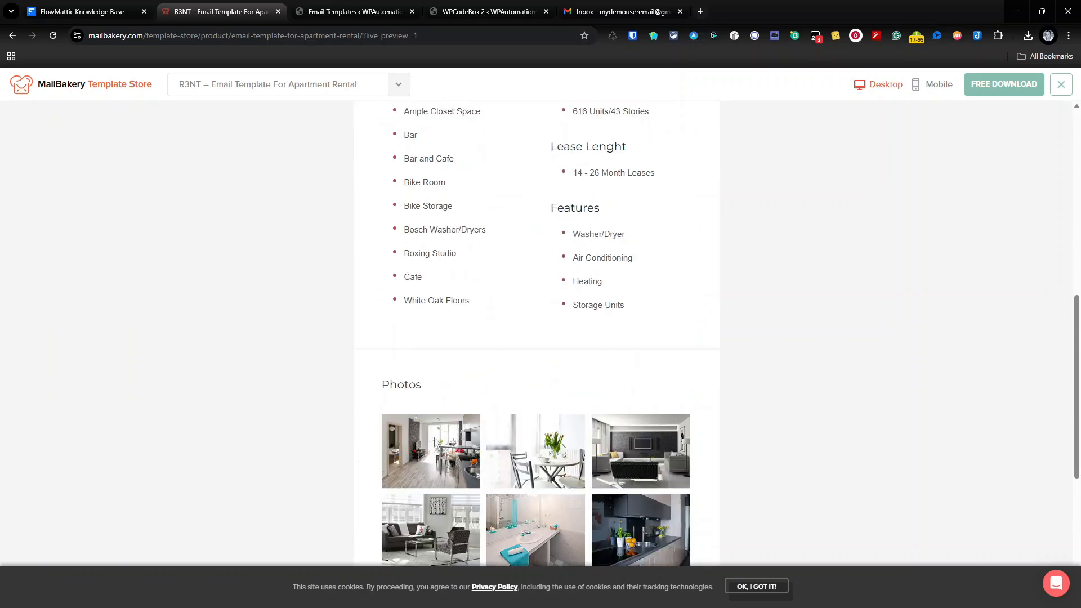
scroll(410, 471, up, 8)
scroll(415, 466, down, 14)
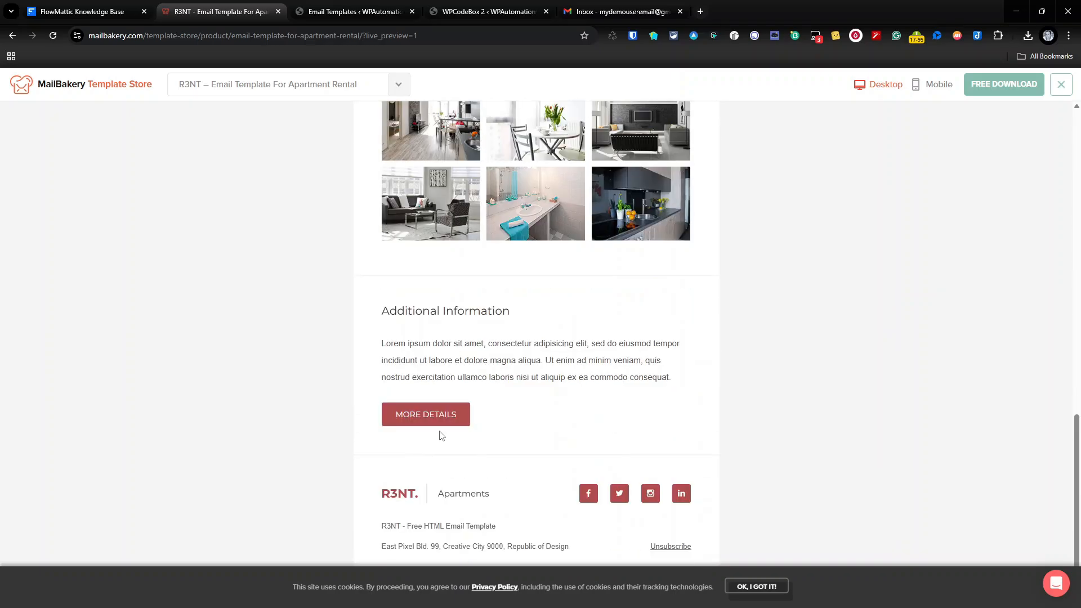
scroll(441, 255, up, 4)
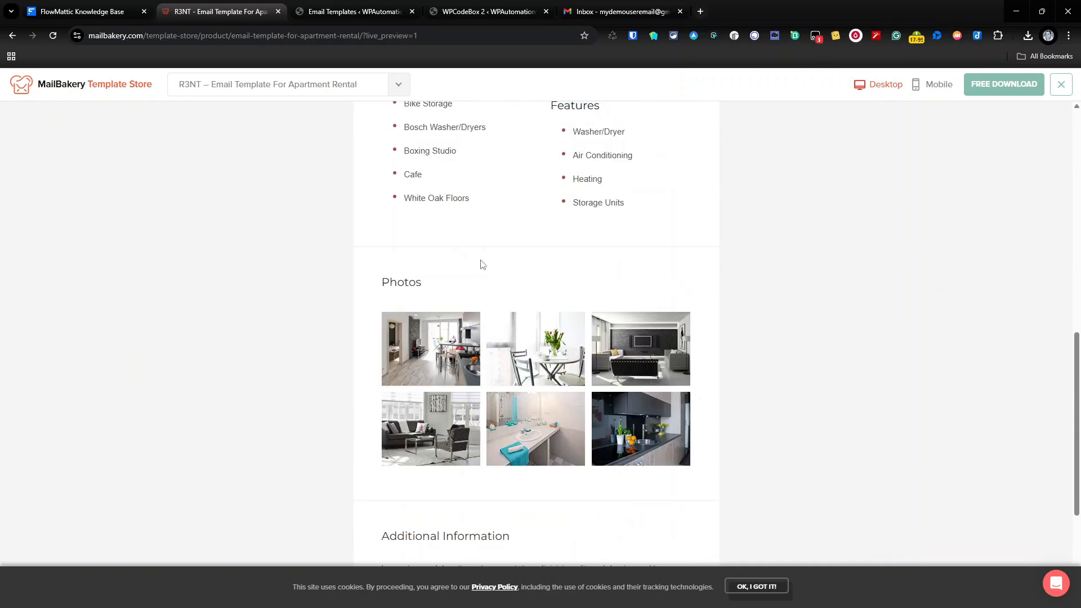
click(397, 7)
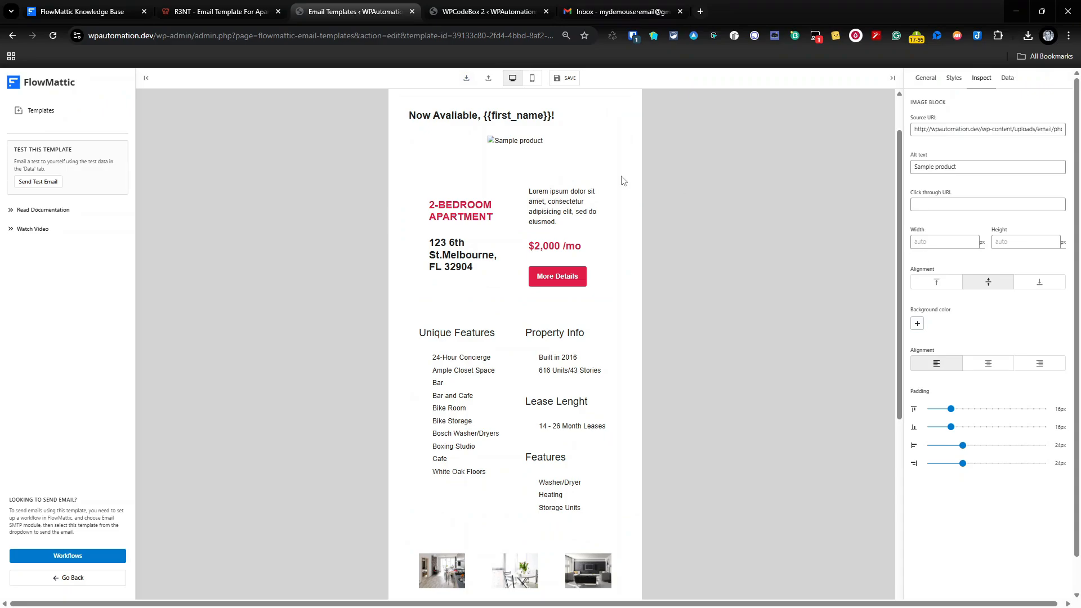
Copy the headline image's {{headline_image}} source and paste it as the top-left gallery photo's source.
scroll(593, 199, up, 1)
click(593, 198)
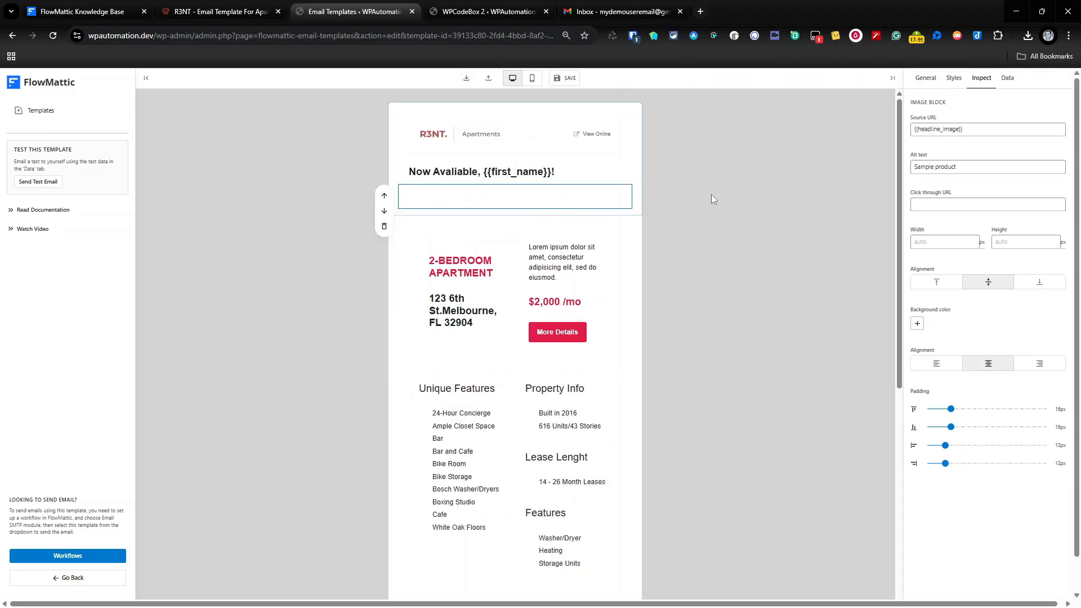
triple_click(975, 128)
key(ctrl+c)
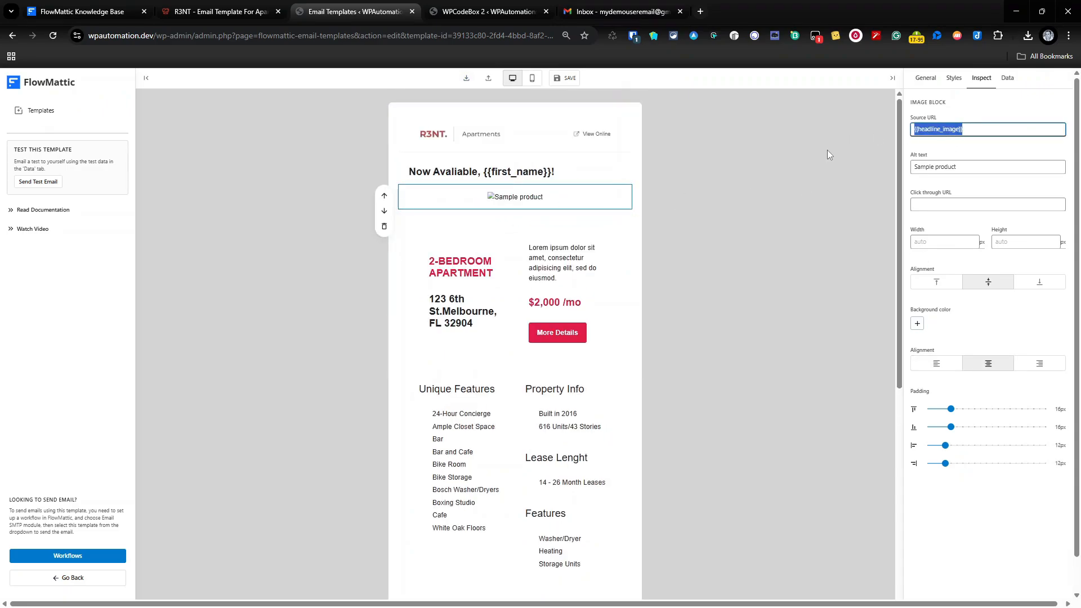
scroll(674, 319, down, 6)
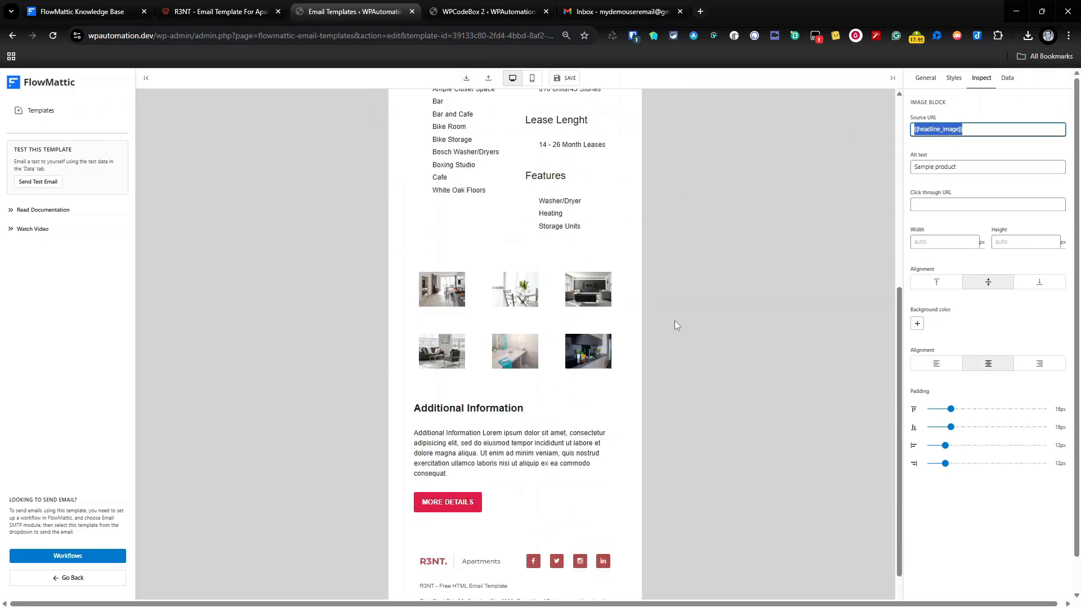
click(453, 292)
triple_click(960, 128)
key(BackSpace)
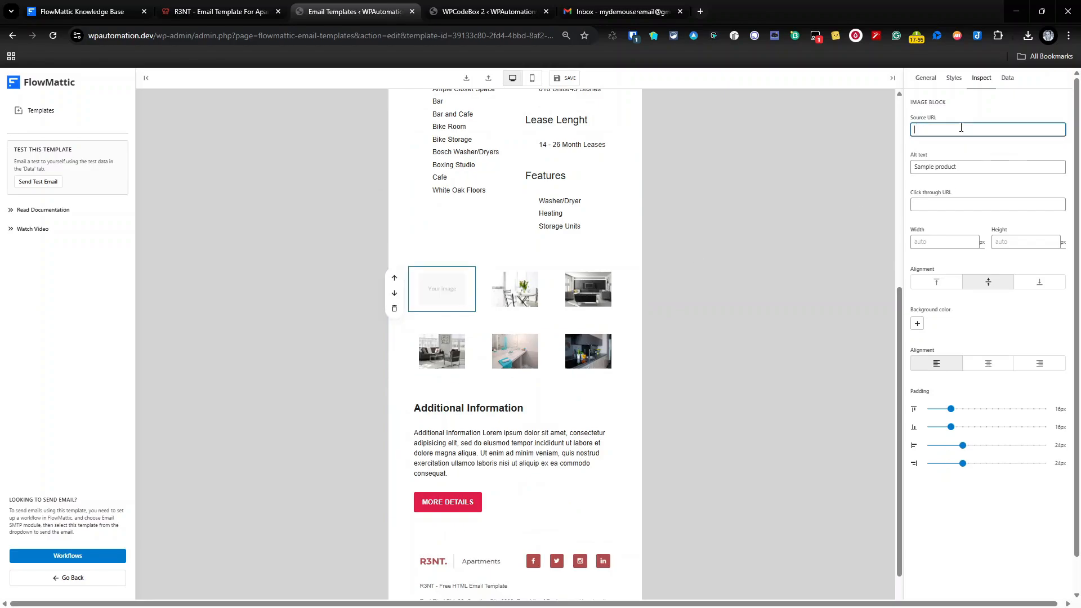
key(ctrl+v)
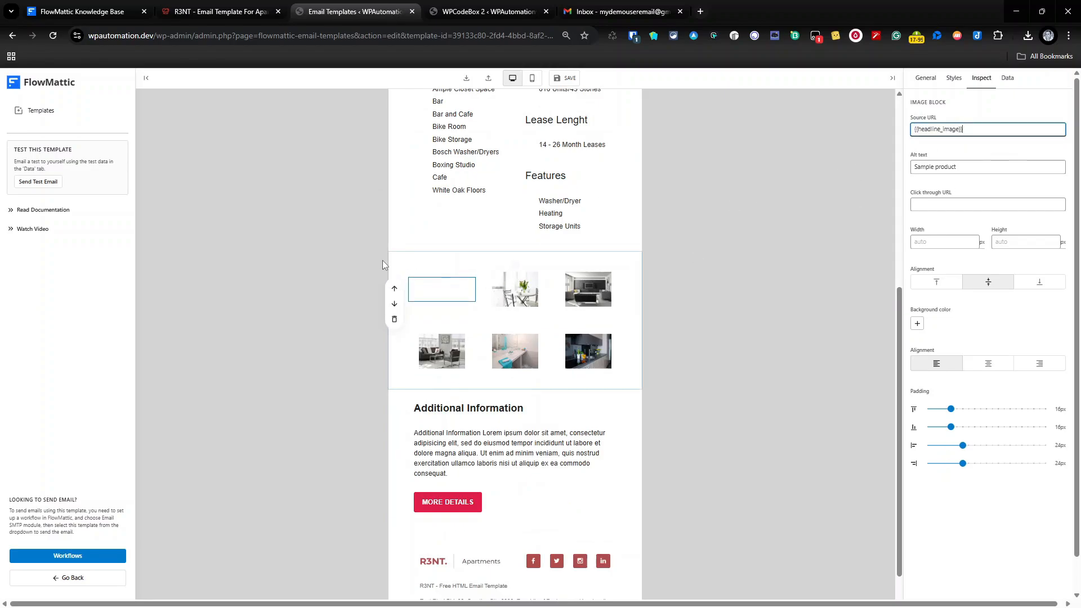
click(707, 279)
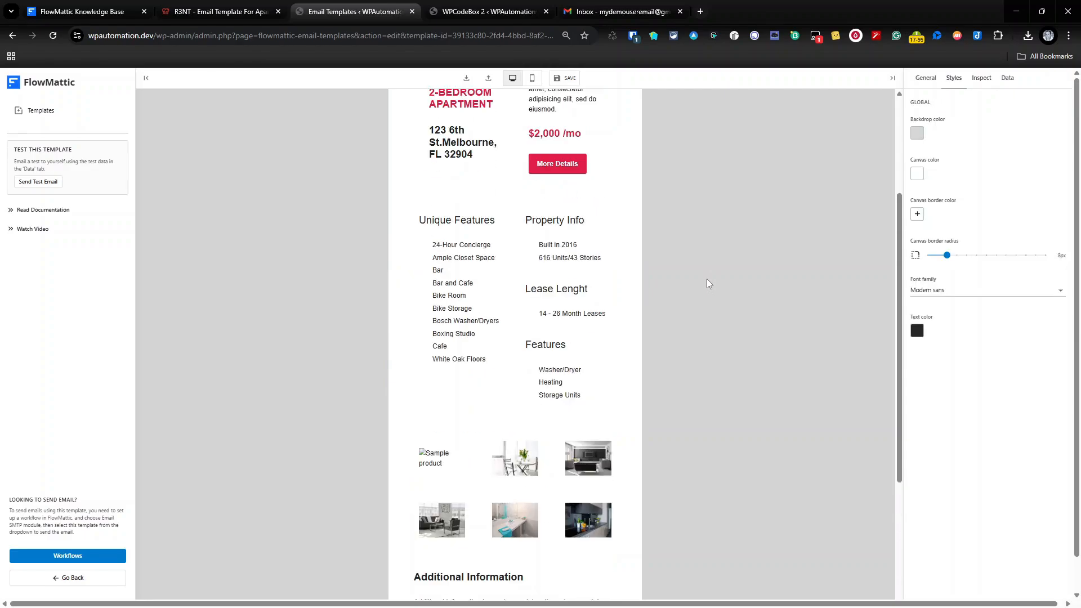
Save the template, then inspect the Additional Information heading, paragraph, MORE DETAILS button and footer blocks.
click(567, 79)
scroll(674, 208, down, 2)
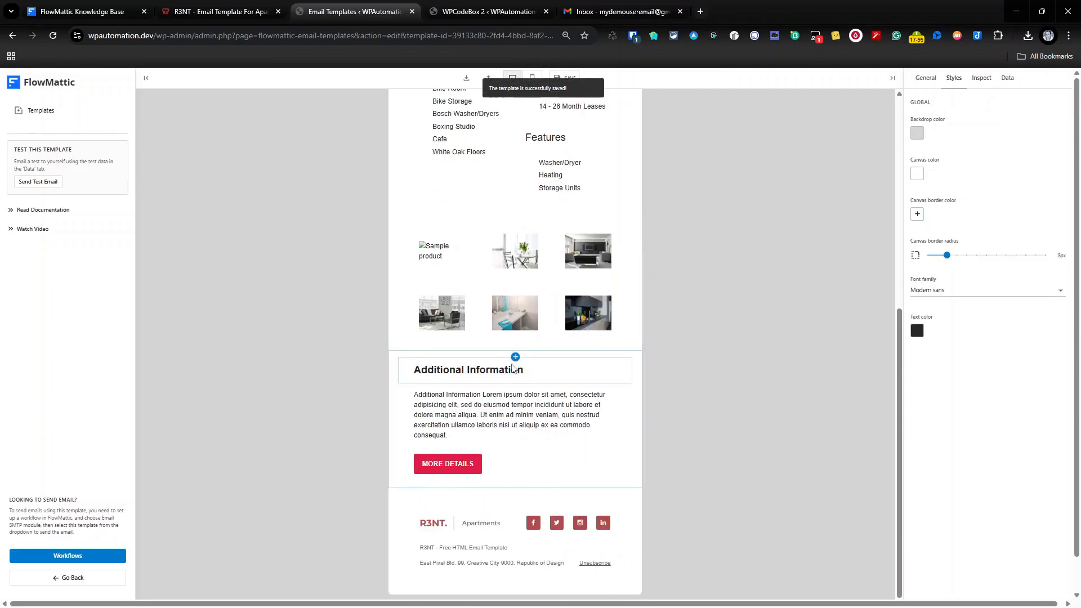
click(512, 364)
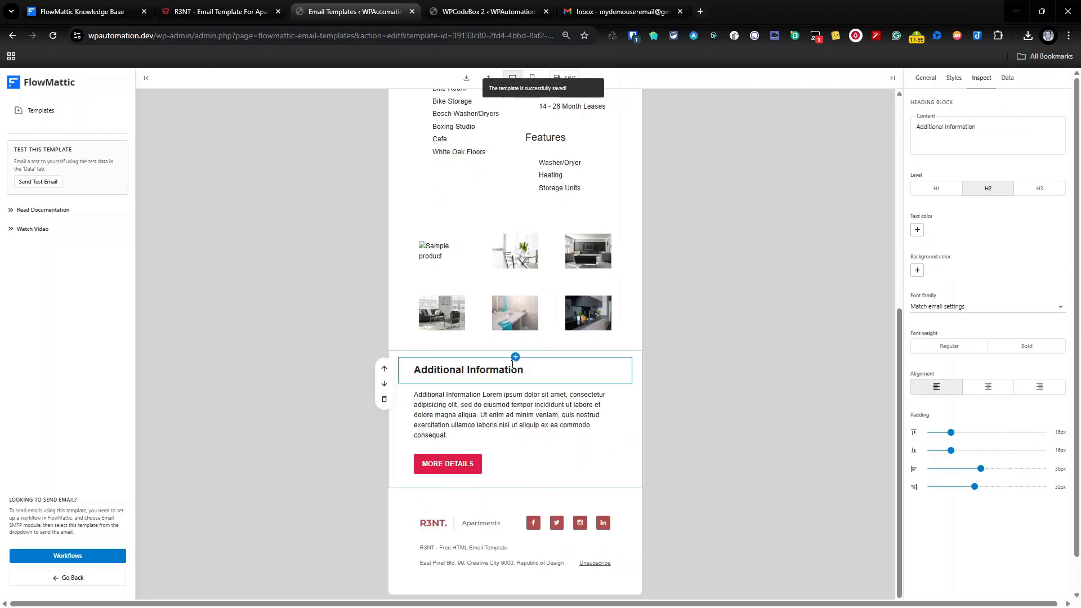
click(478, 419)
click(444, 469)
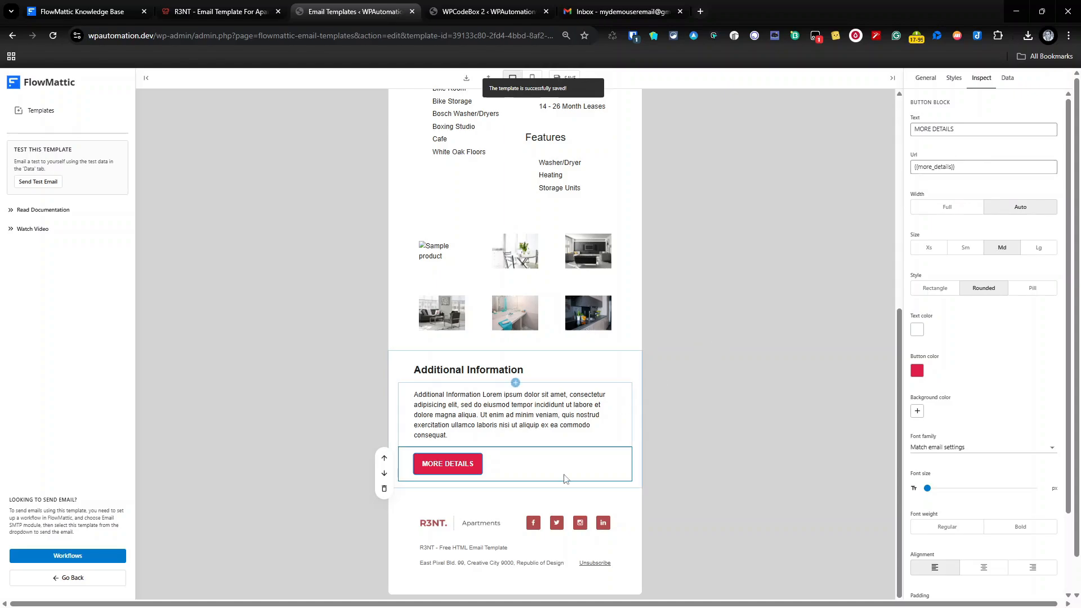
click(505, 506)
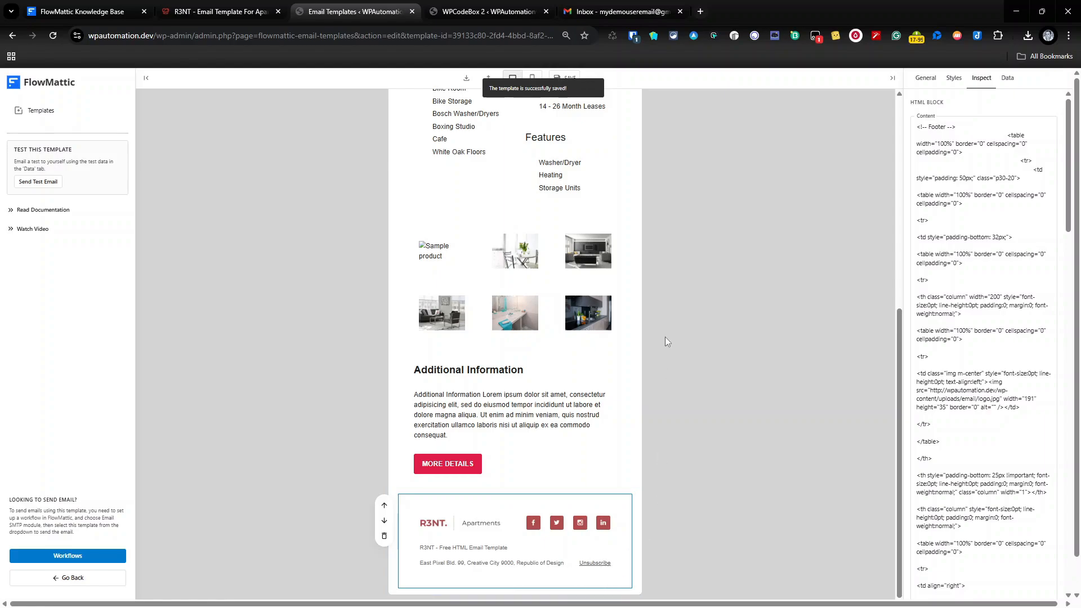
scroll(664, 282, up, 10)
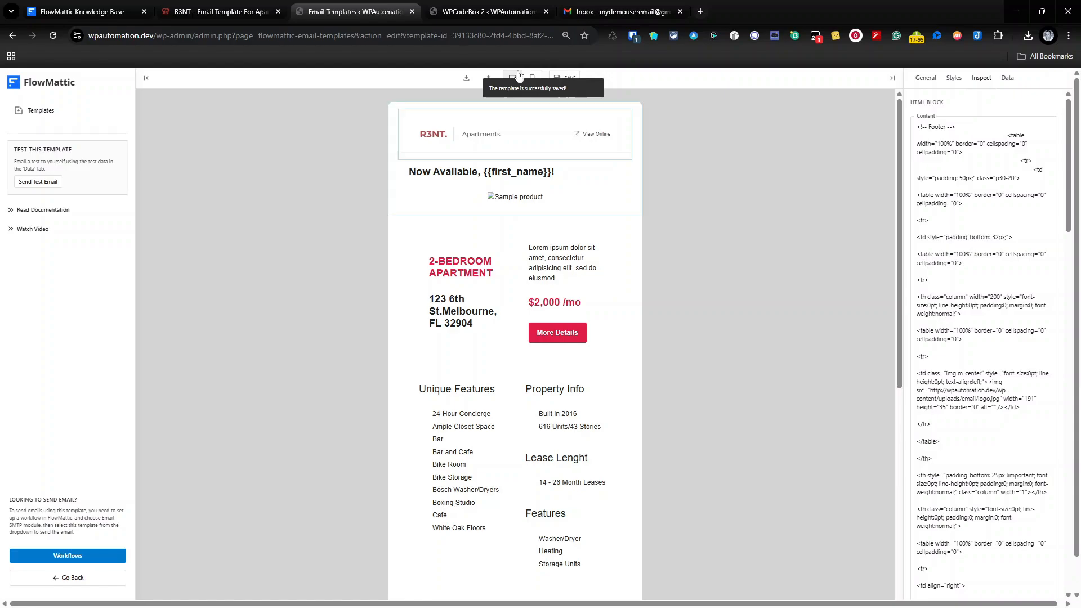
click(249, 4)
scroll(615, 337, up, 1)
scroll(608, 467, down, 5)
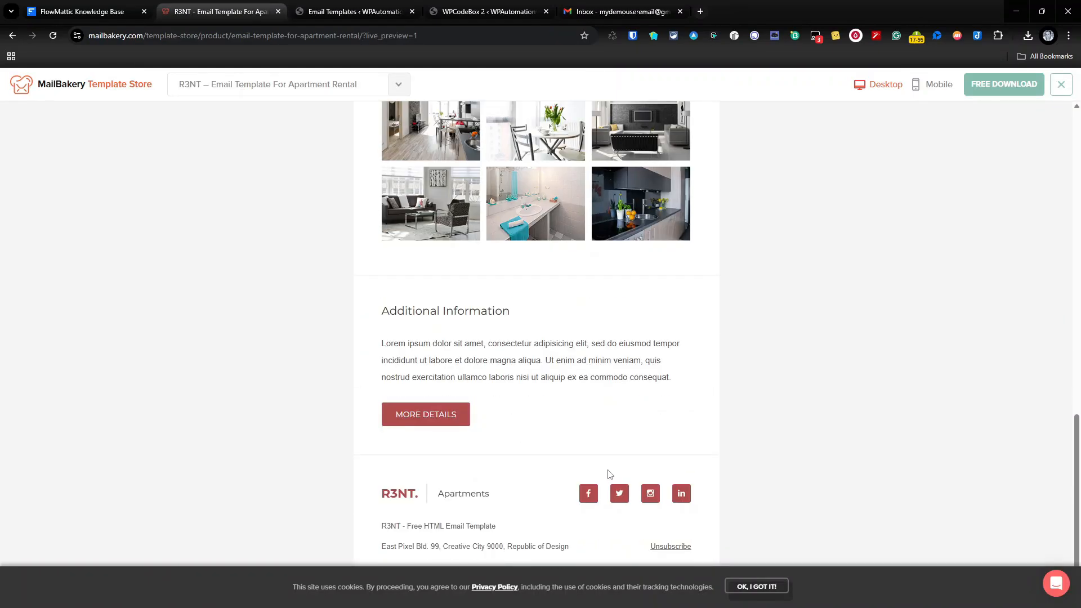
scroll(609, 474, up, 15)
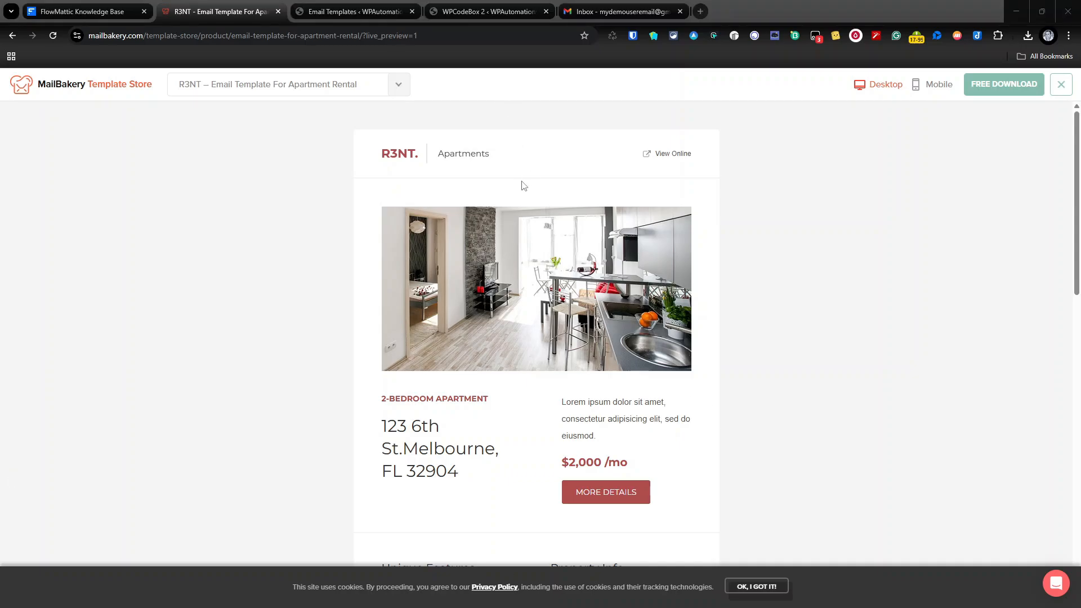
click(376, 15)
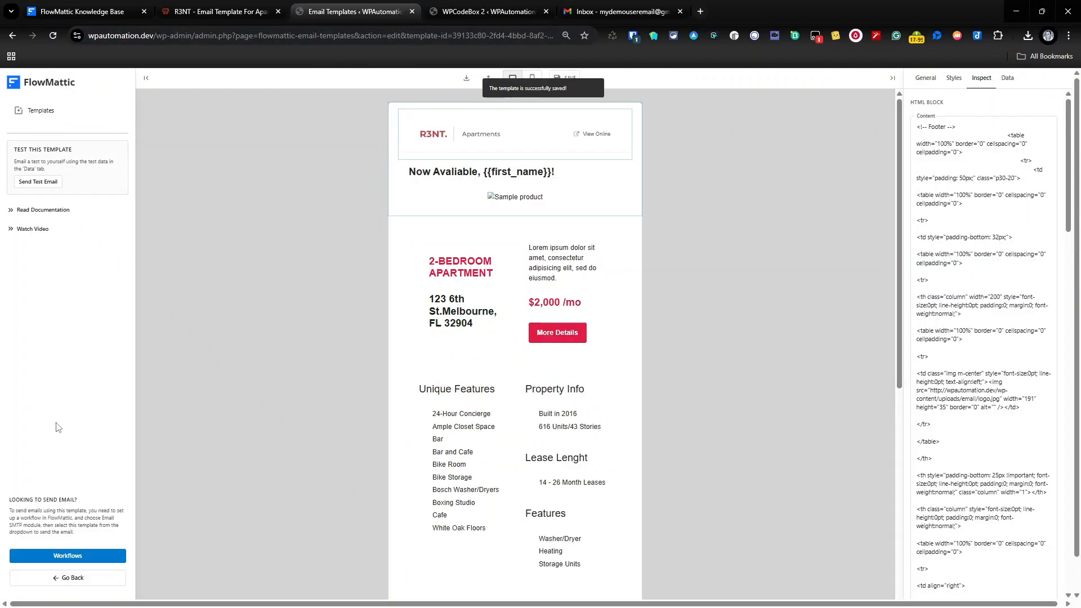
Open the Example Newsletter workflow's Send Template Email step and move to its configuration.
click(87, 556)
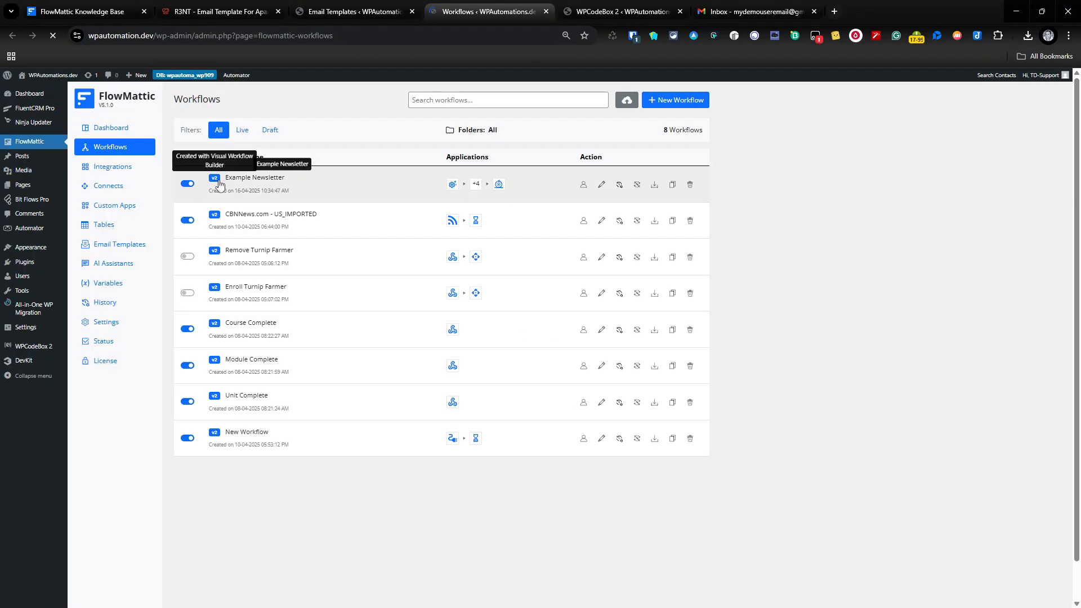
click(250, 178)
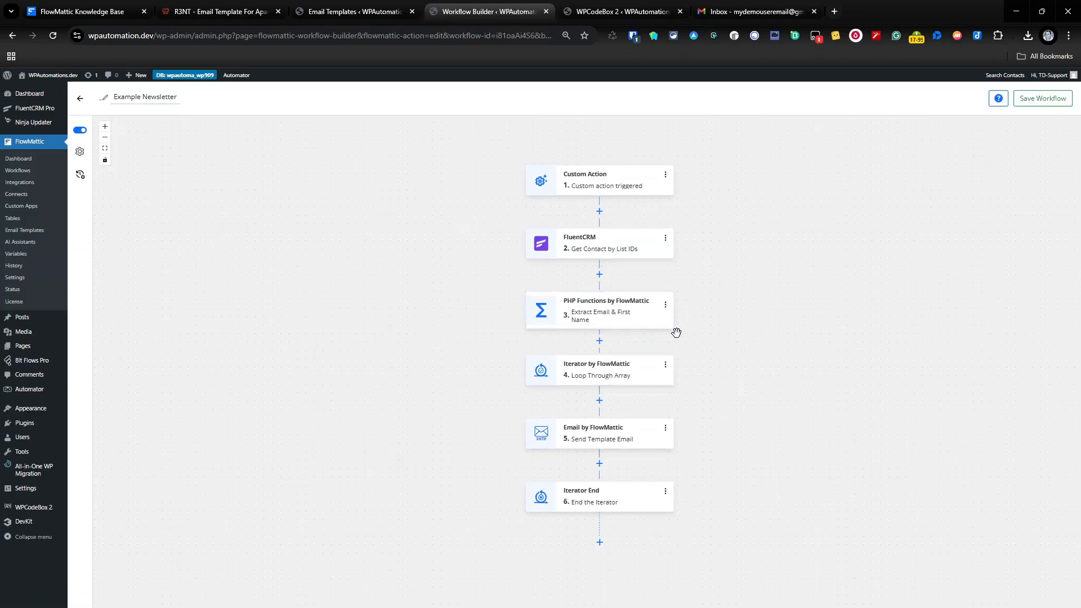
click(622, 439)
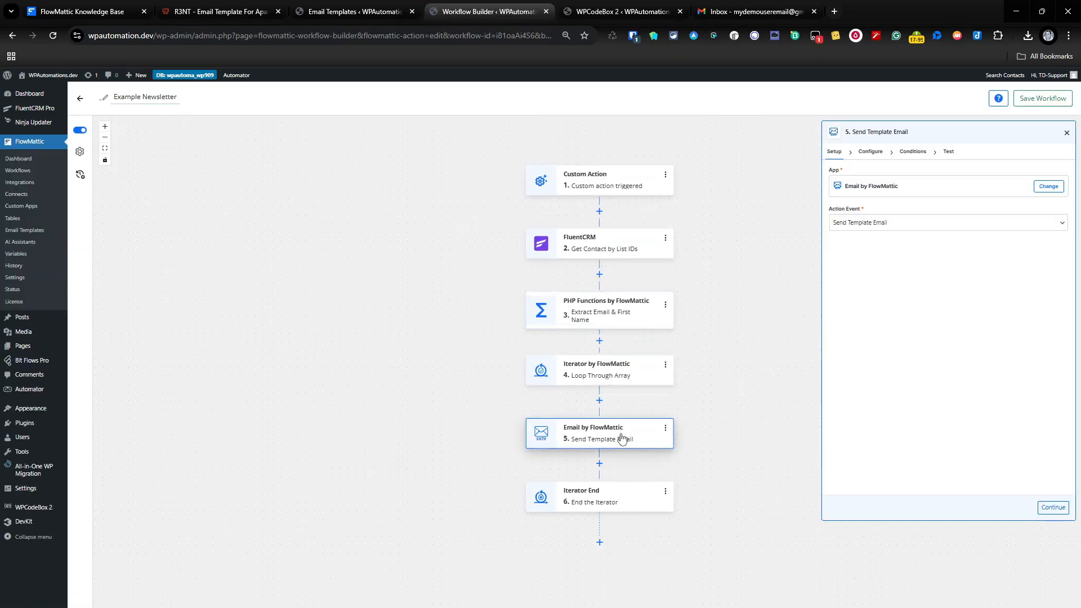
click(876, 154)
Bring up the Insert data list for the first_name dynamic field.
scroll(950, 285, down, 15)
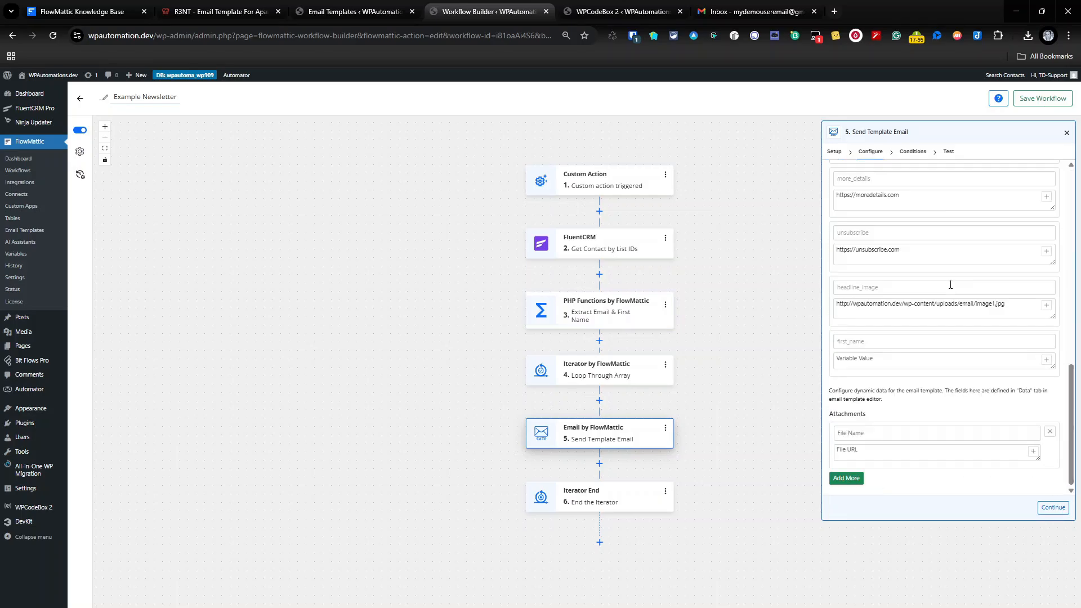
scroll(928, 258, up, 2)
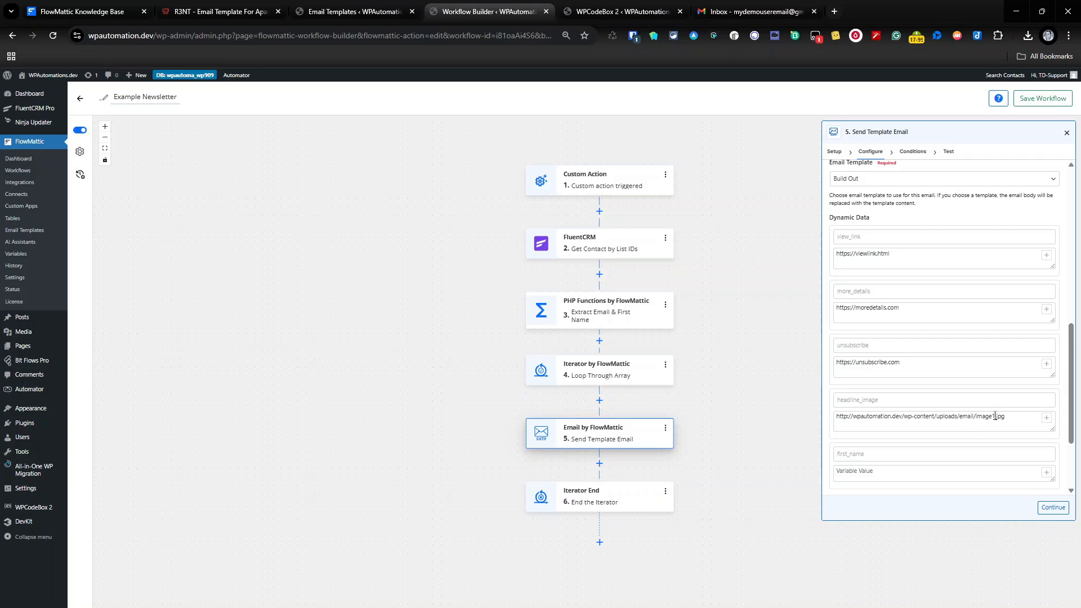
scroll(992, 400, down, 1)
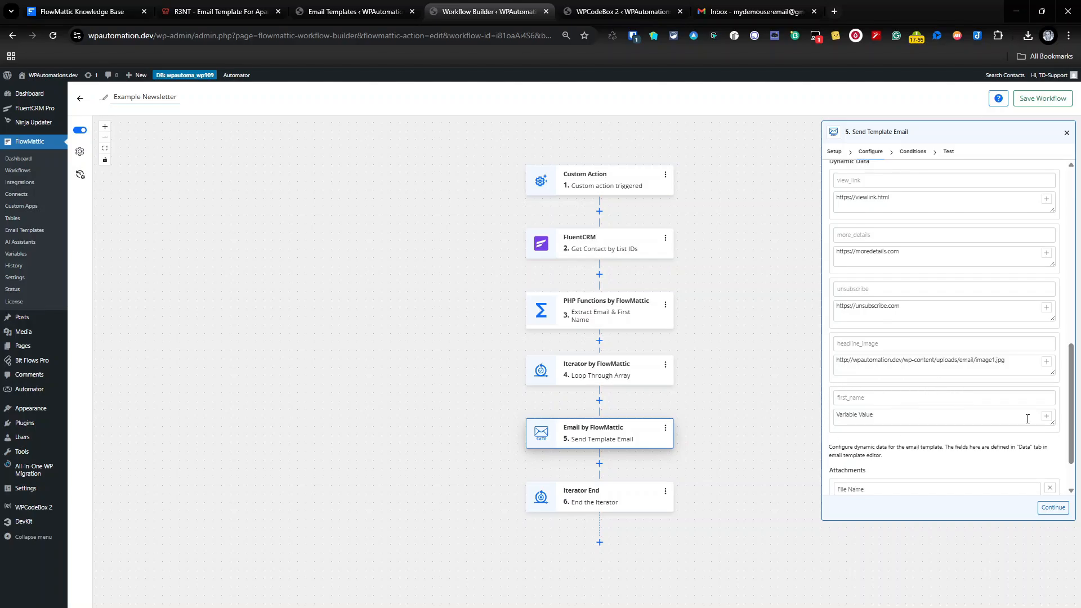
click(1047, 416)
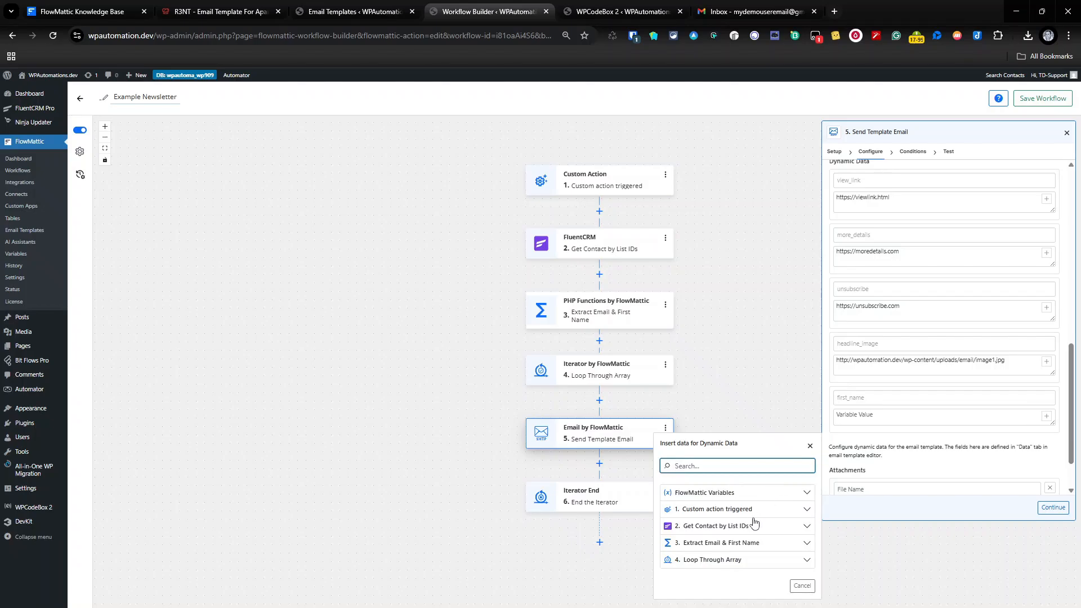
Map first_name from 4. Loop Through Array into the email variable, then save and close.
click(754, 559)
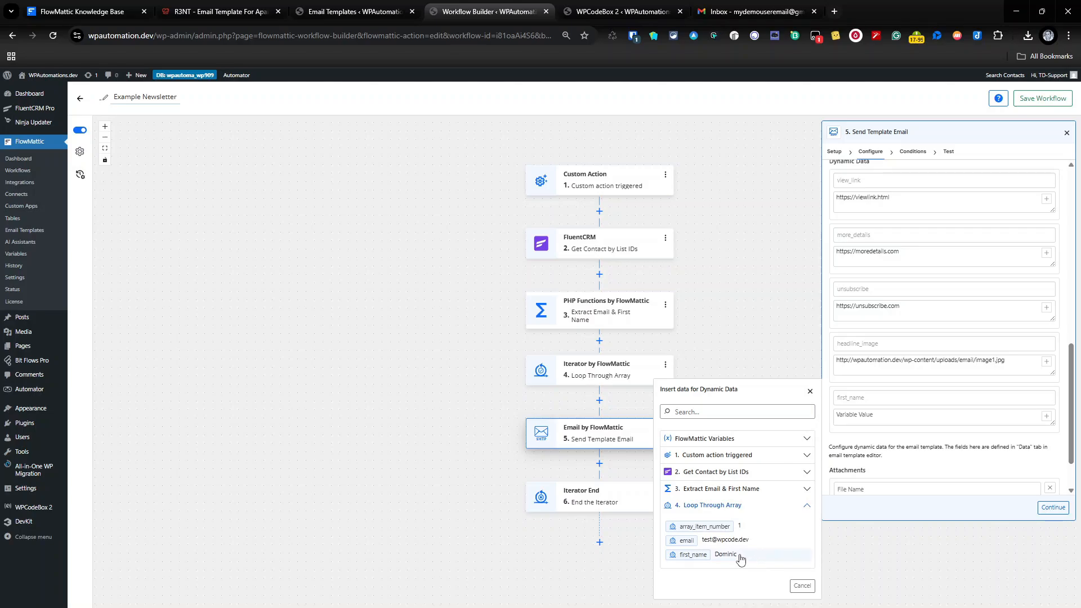
click(738, 557)
click(1053, 508)
click(1053, 508)
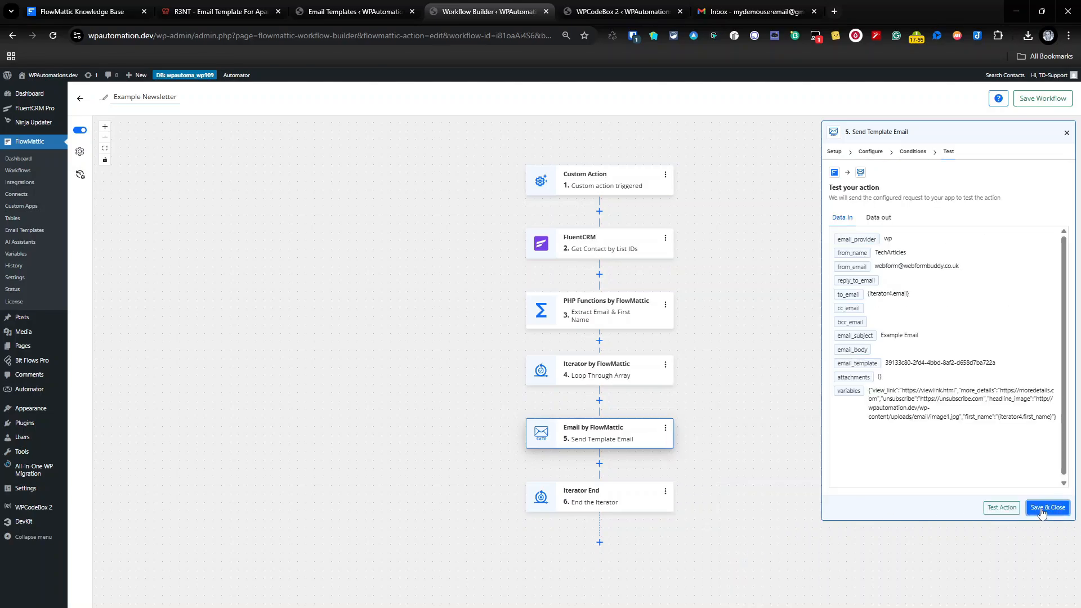
click(1045, 507)
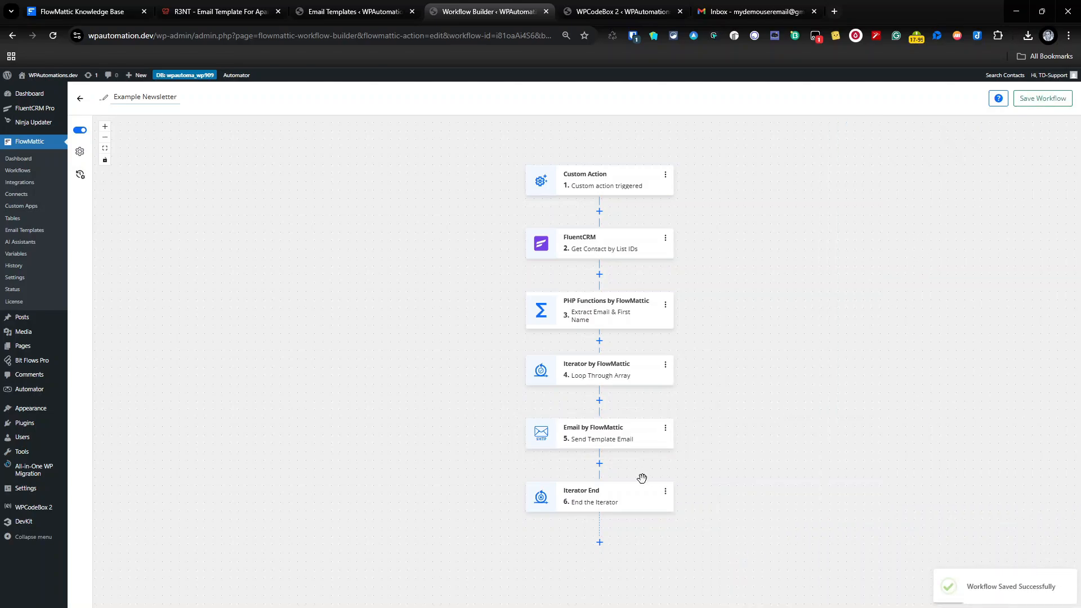
Test the Send Template Email step, getting success with 'Message has been sent'.
click(631, 443)
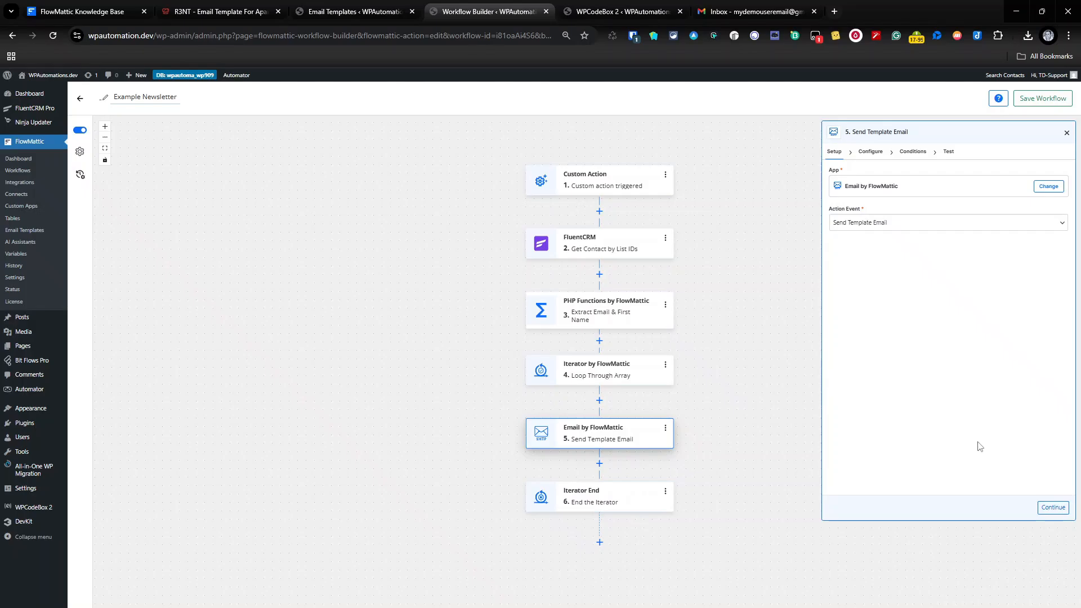
click(1051, 508)
click(1055, 509)
click(1055, 510)
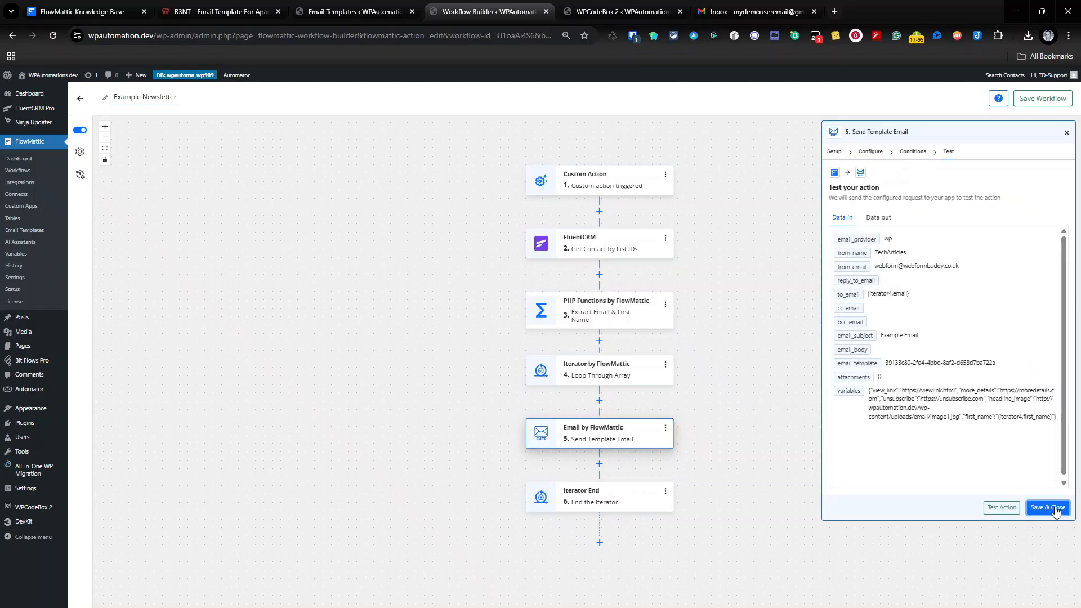
click(1004, 509)
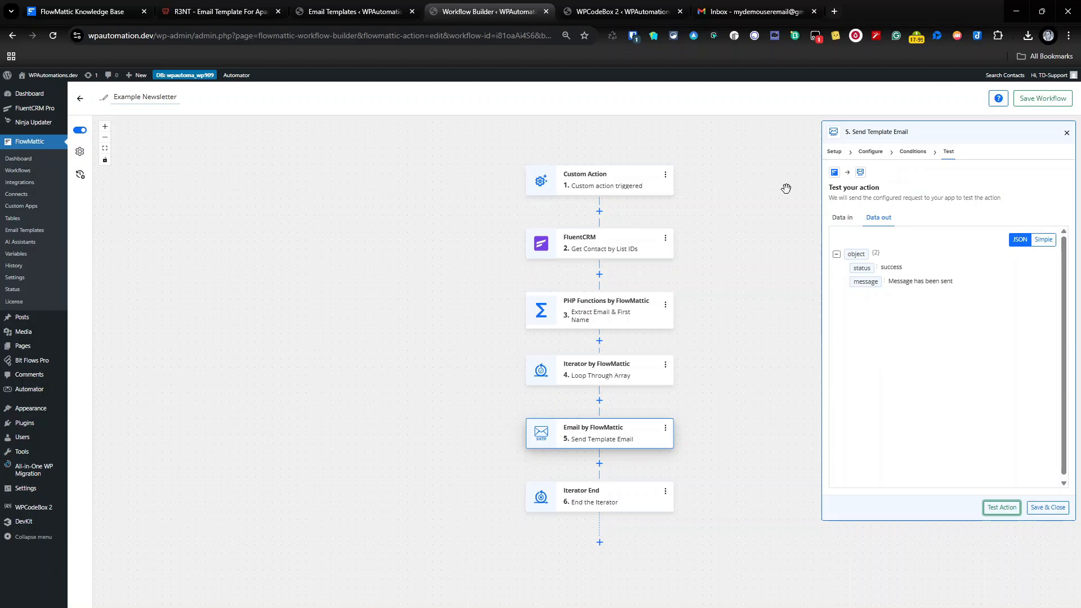
Open the received Example Email in Gmail and read through the personalised R3NT apartment content.
click(752, 17)
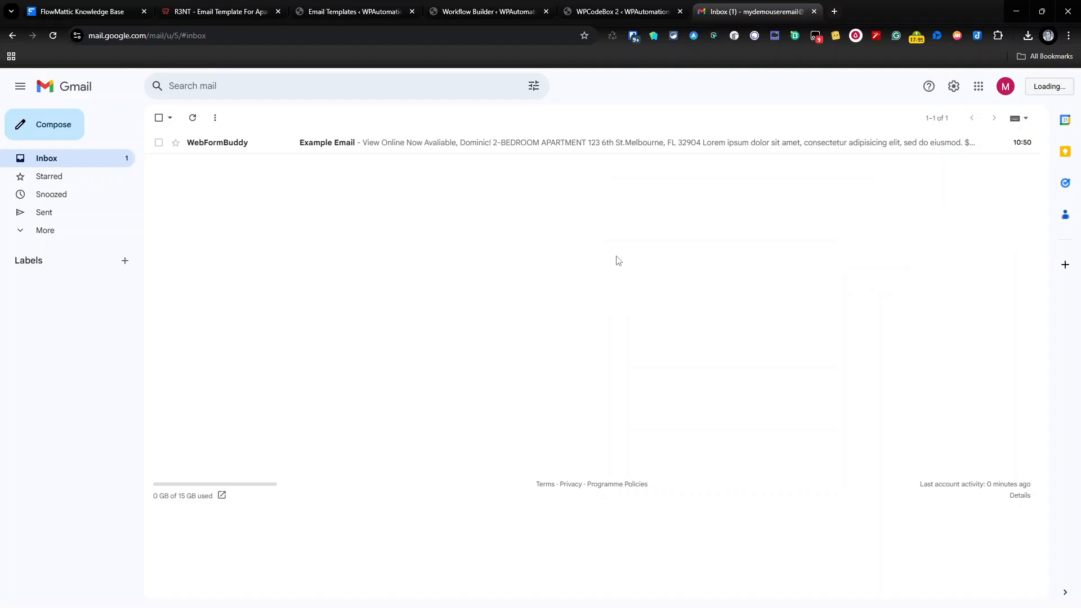
click(516, 142)
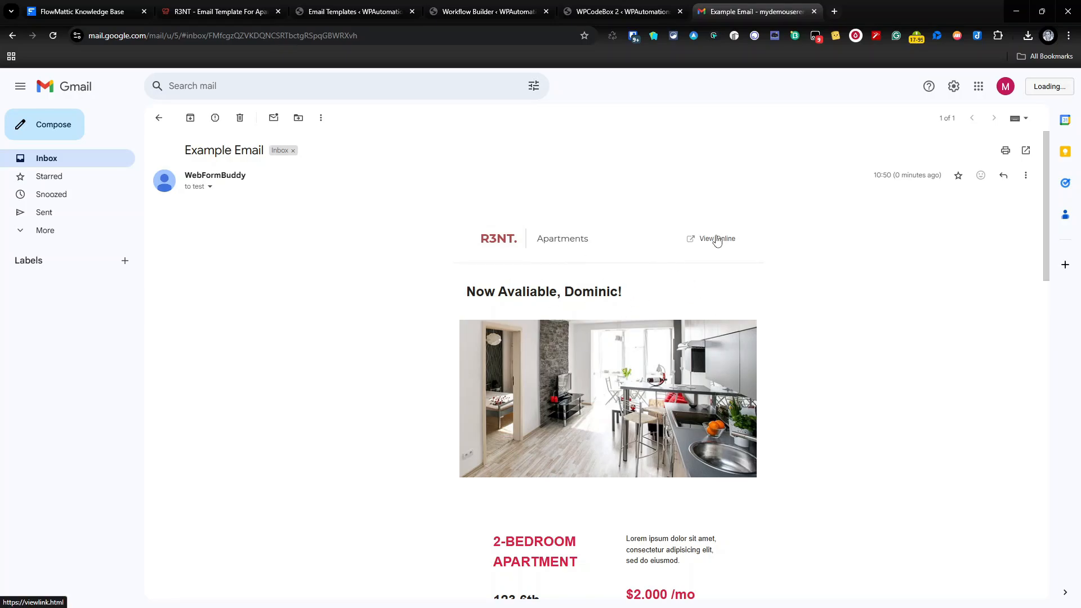
scroll(717, 241, down, 1)
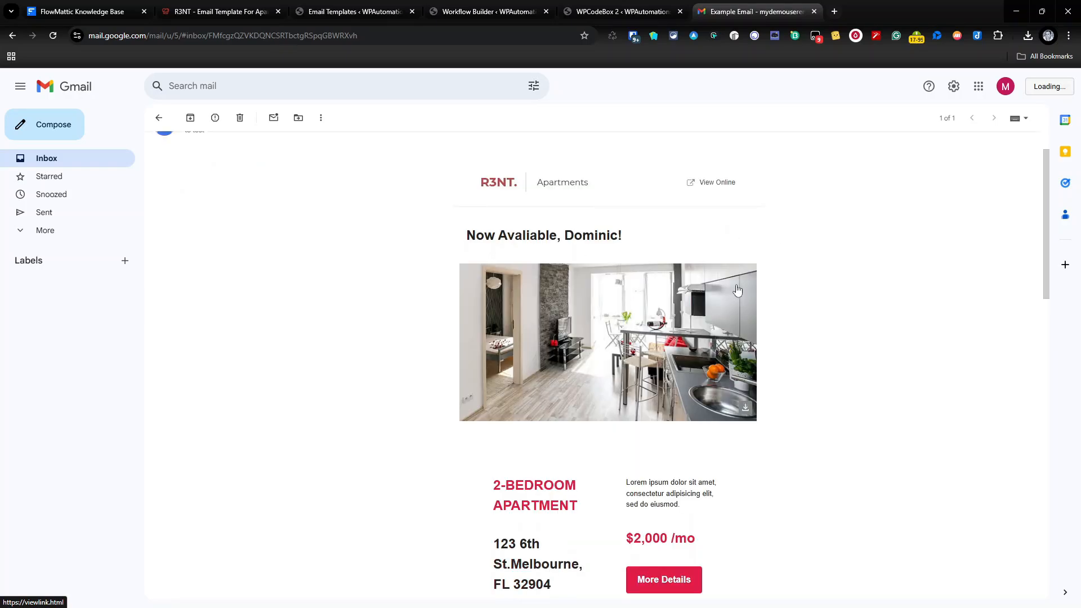
scroll(743, 349, down, 4)
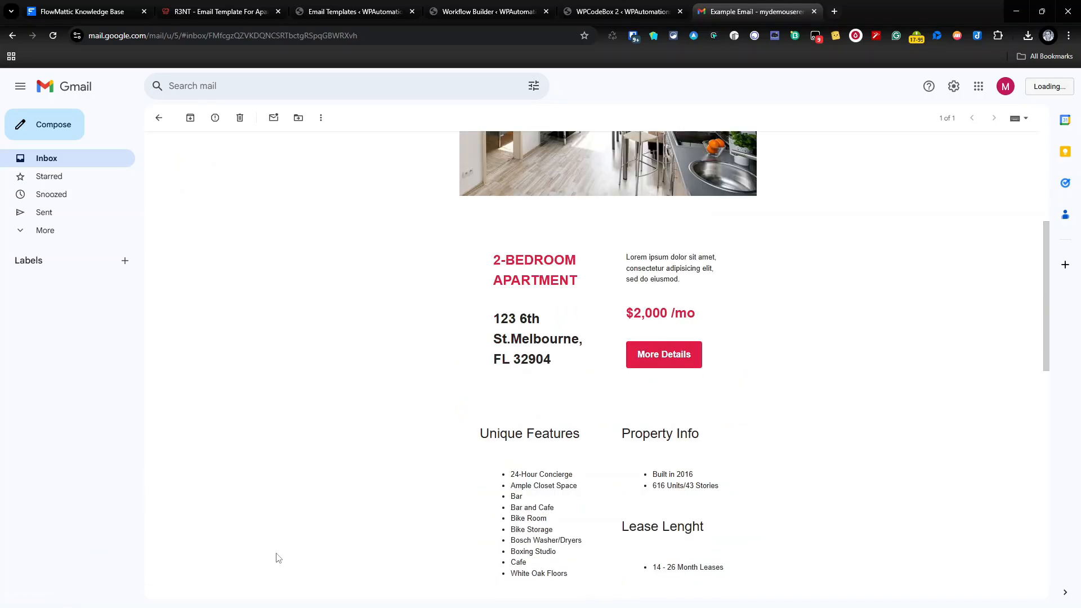
scroll(681, 353, down, 9)
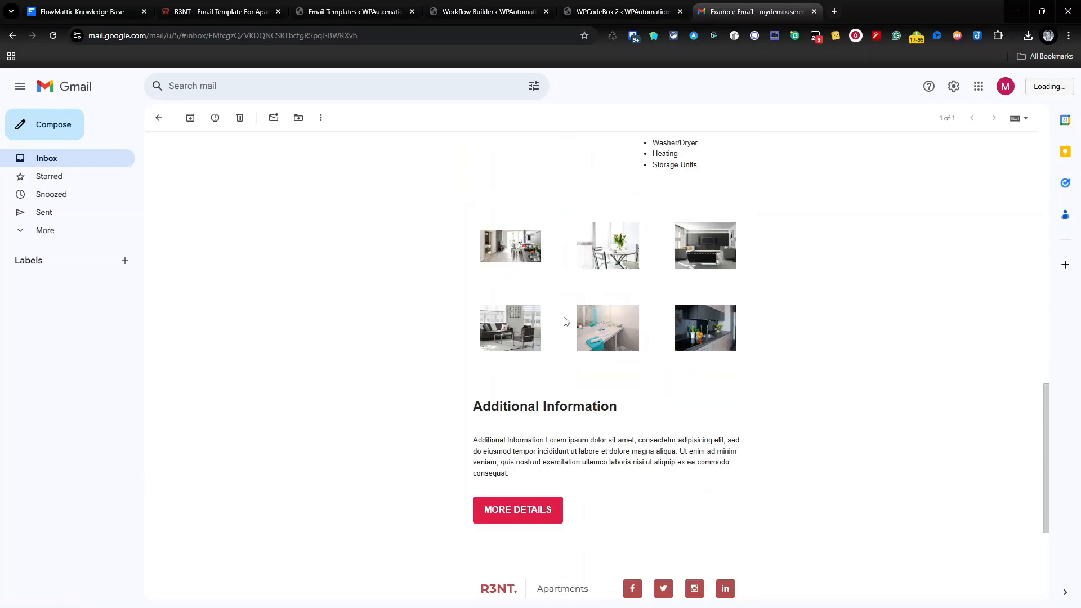
scroll(566, 321, down, 4)
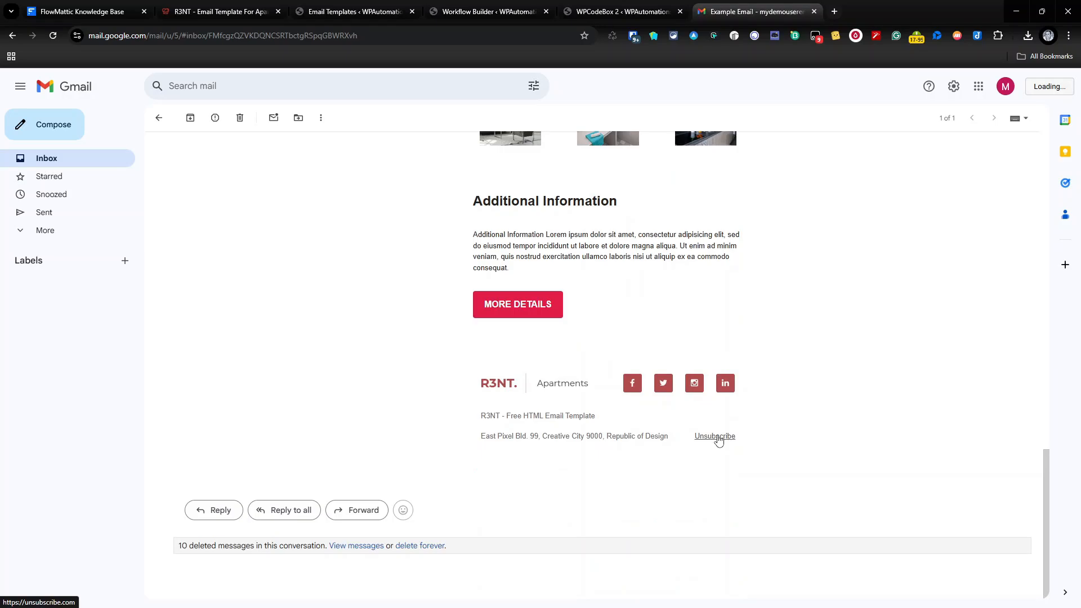
scroll(718, 440, up, 15)
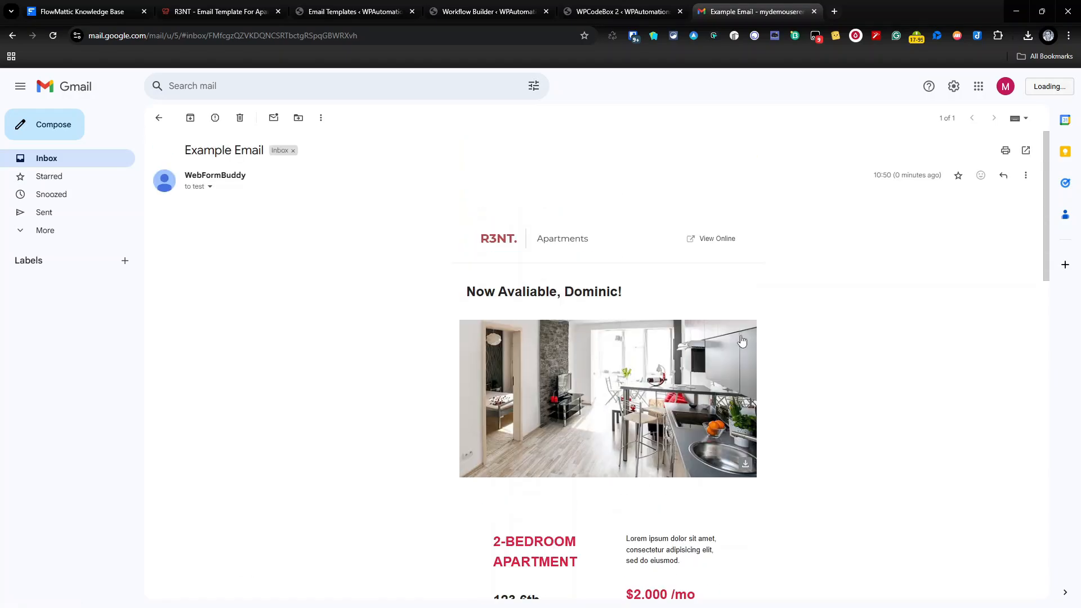
scroll(742, 339, down, 2)
scroll(732, 394, up, 2)
Check the email's sender and recipient details, then delete the test email to Bin.
click(212, 187)
click(453, 459)
click(241, 119)
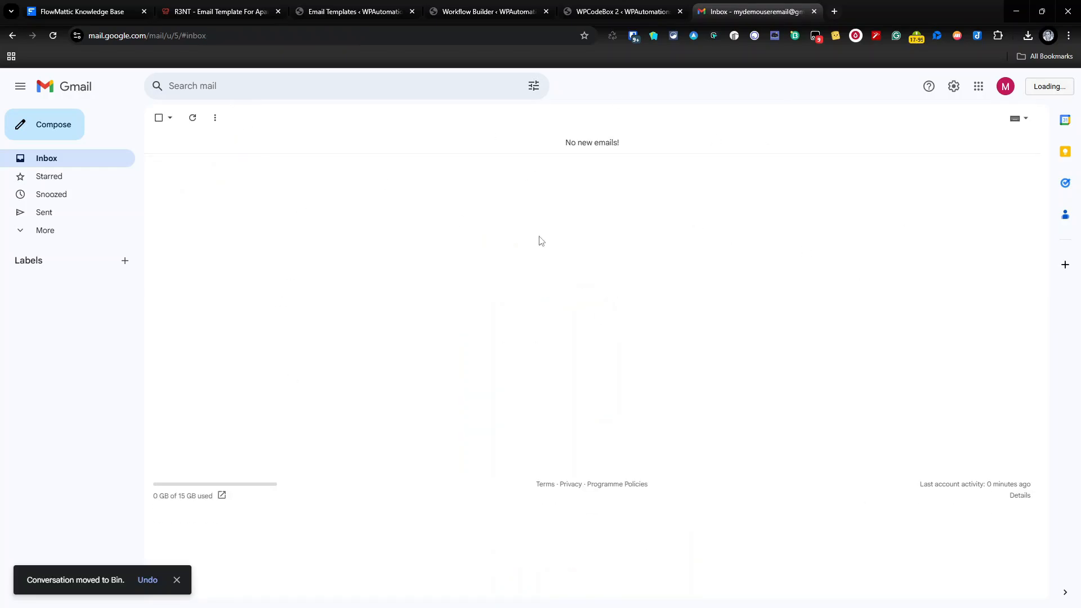
click(487, 17)
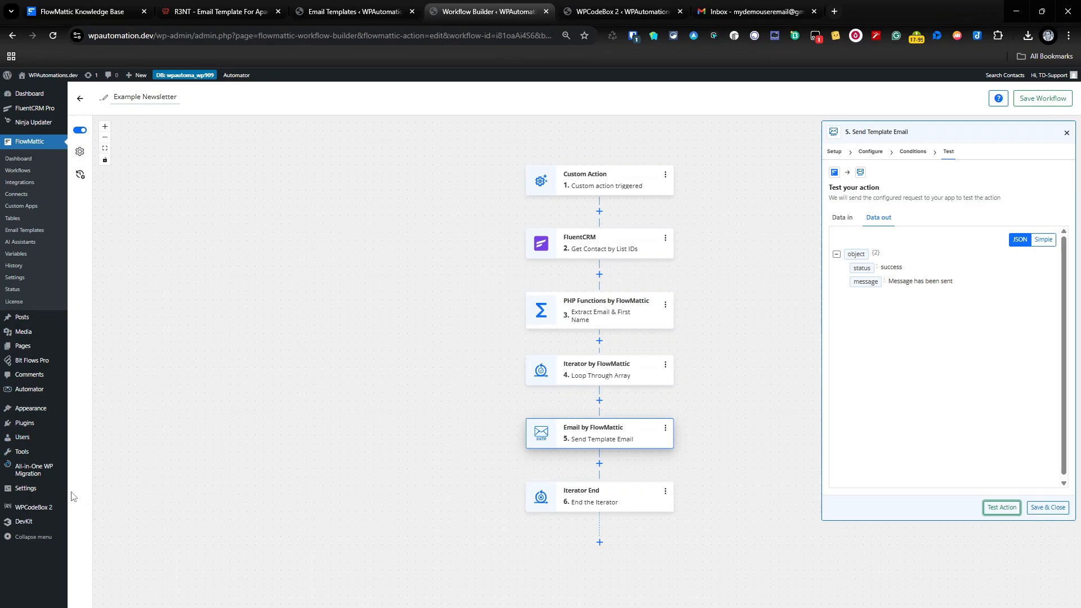
Reload WPCodeBox 2, enable and save the Send FlowMattic Newsletter snippet, then go to WordPress Tools.
click(610, 11)
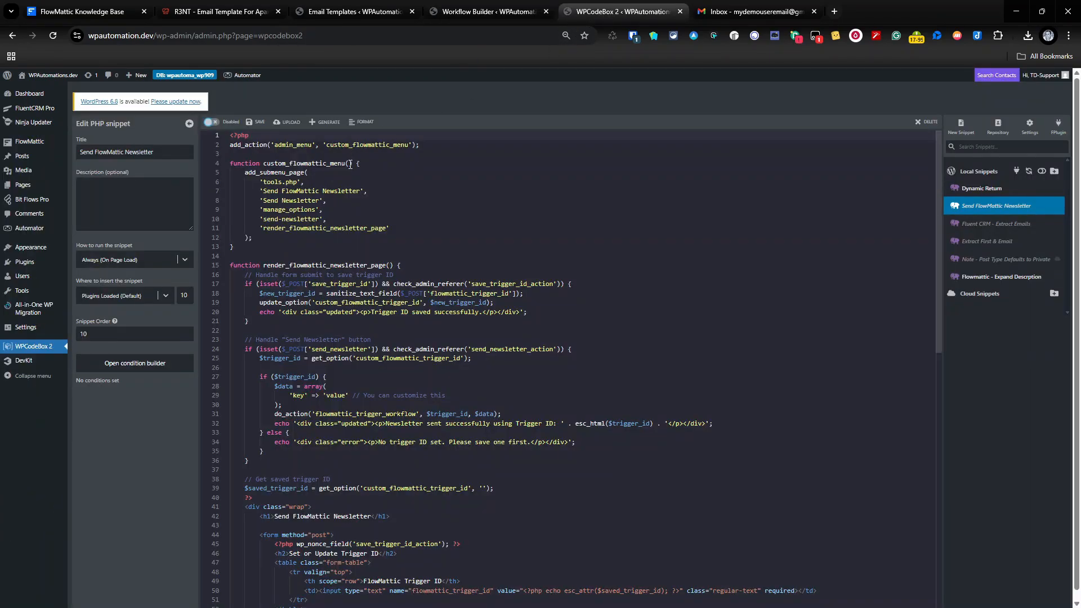
click(52, 36)
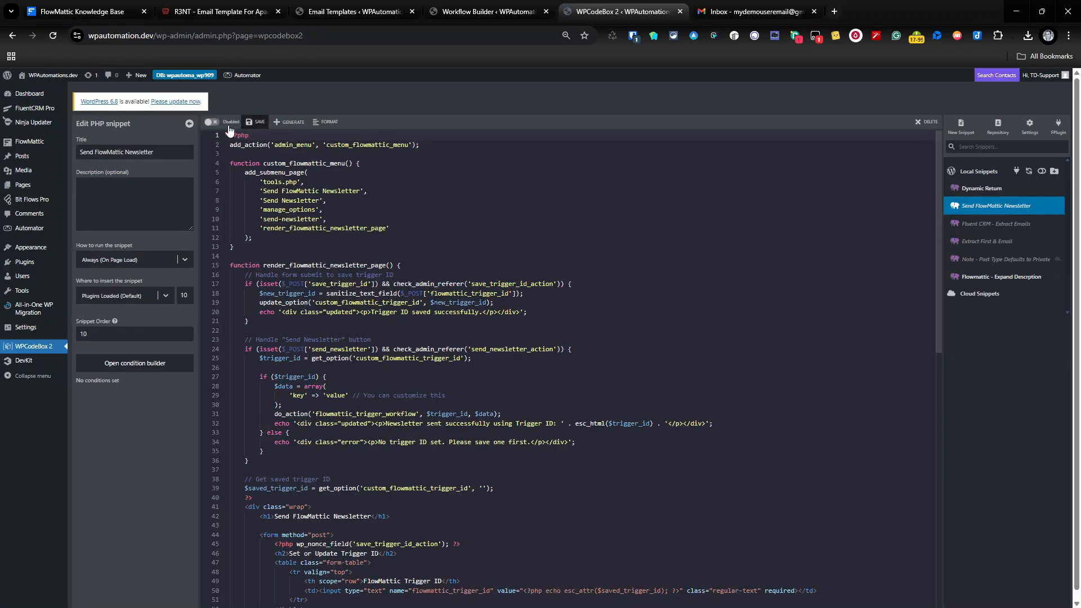
click(211, 122)
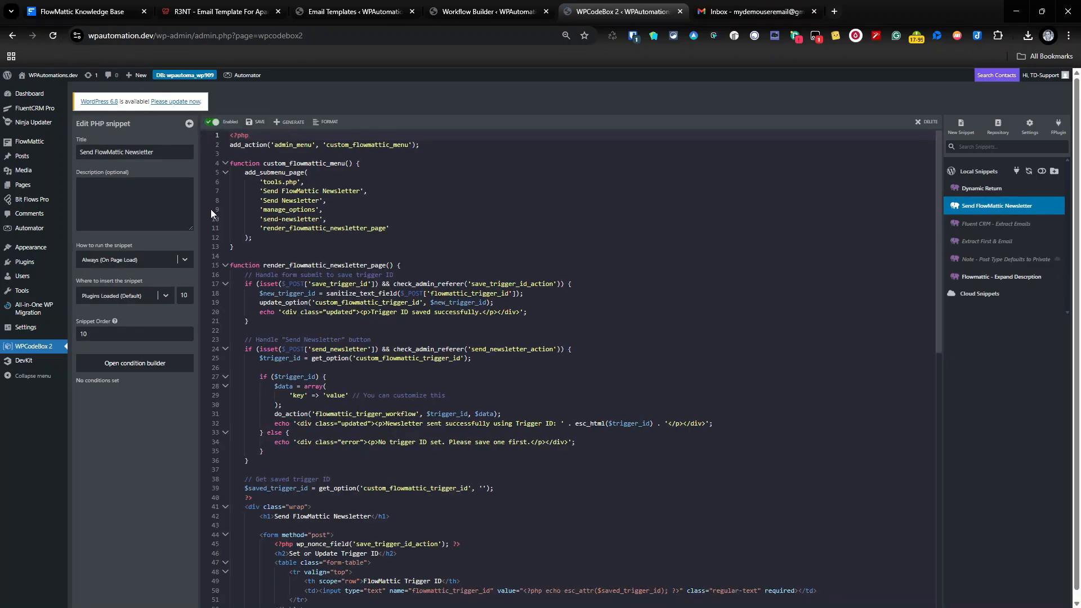
click(255, 121)
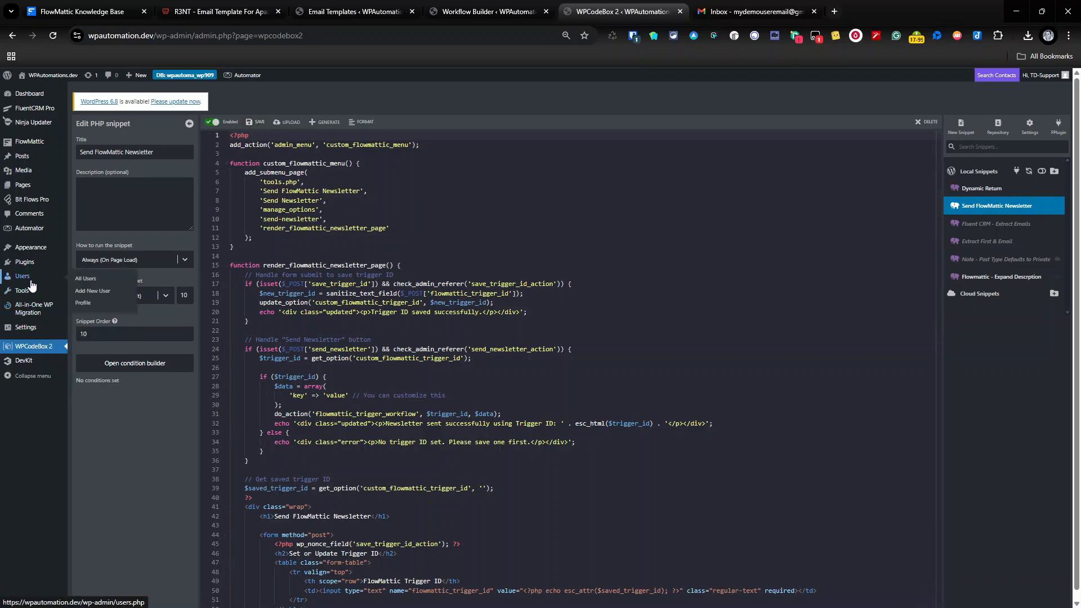
mouse_move(27, 290)
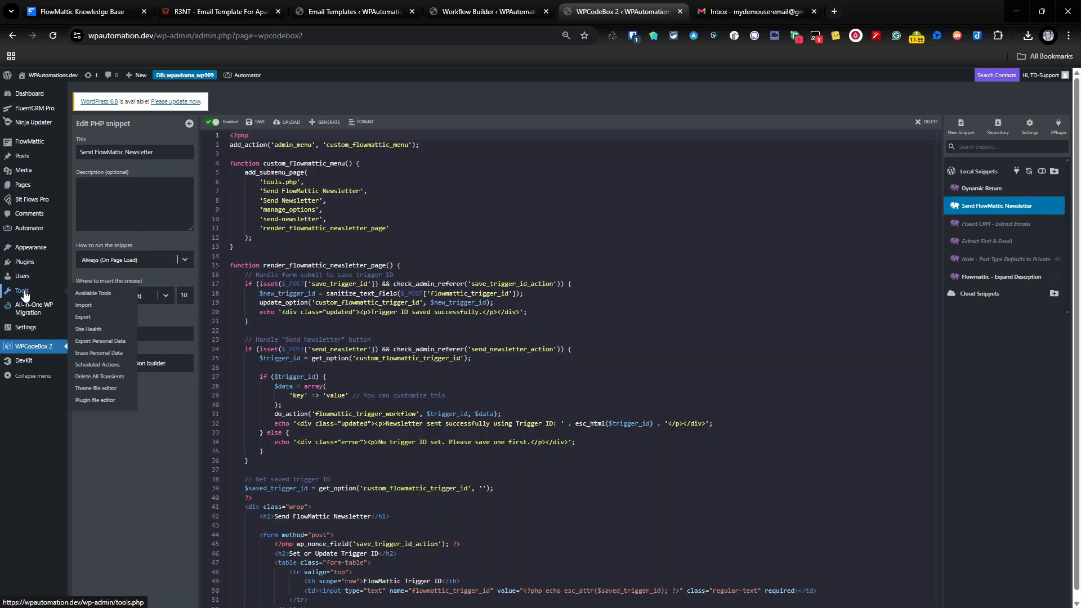
click(25, 293)
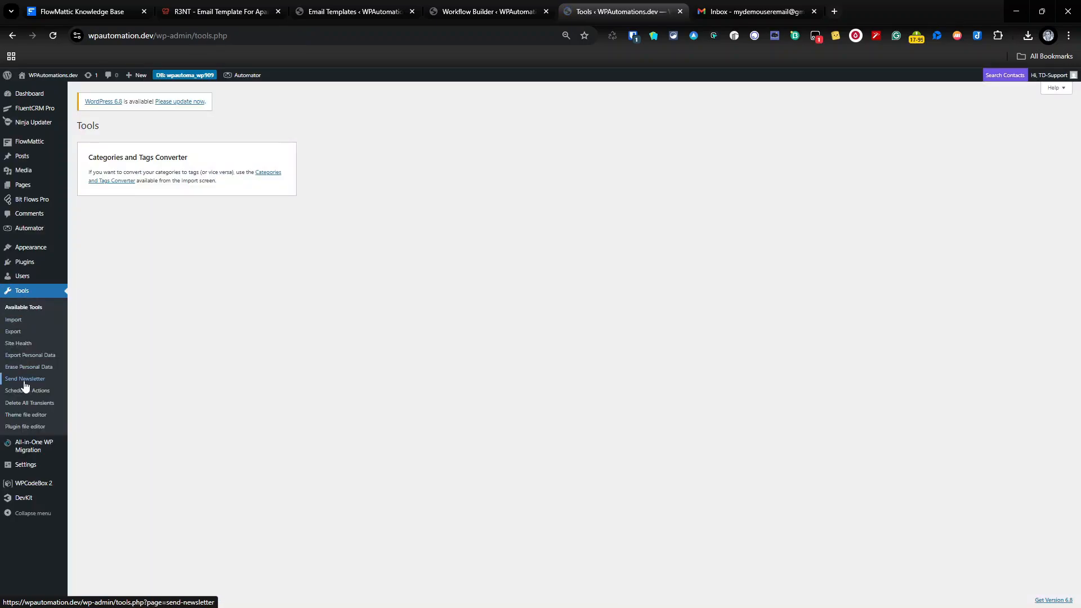
View the Send Newsletter page showing Trigger ID 0, then go back to WPCodeBox 2.
click(24, 381)
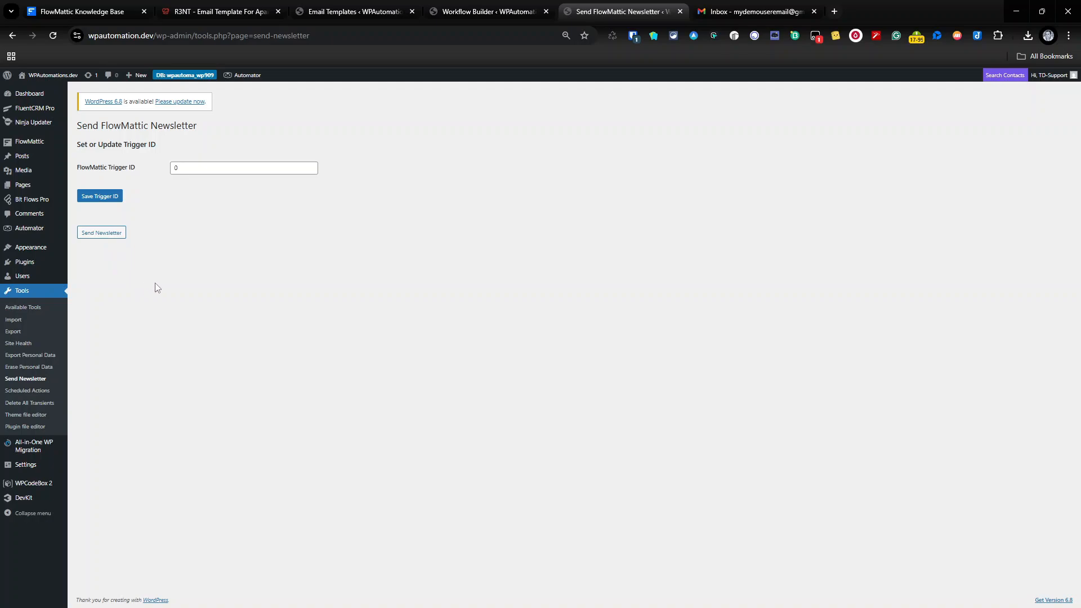
click(47, 487)
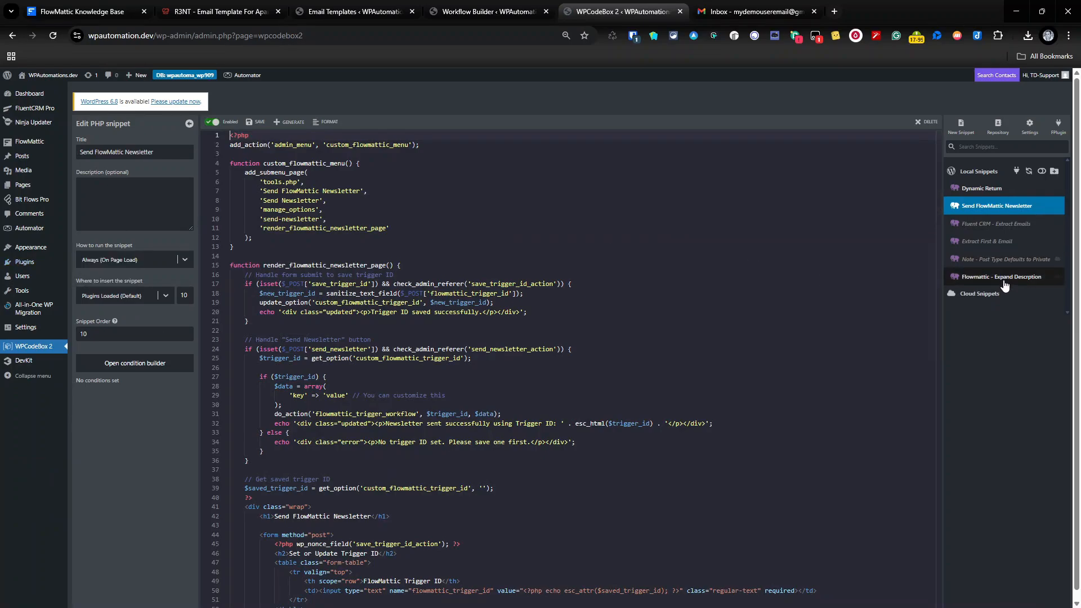
Enable and save the Extract First & Email snippet, then bring up the FluentCRM dashboard.
click(985, 241)
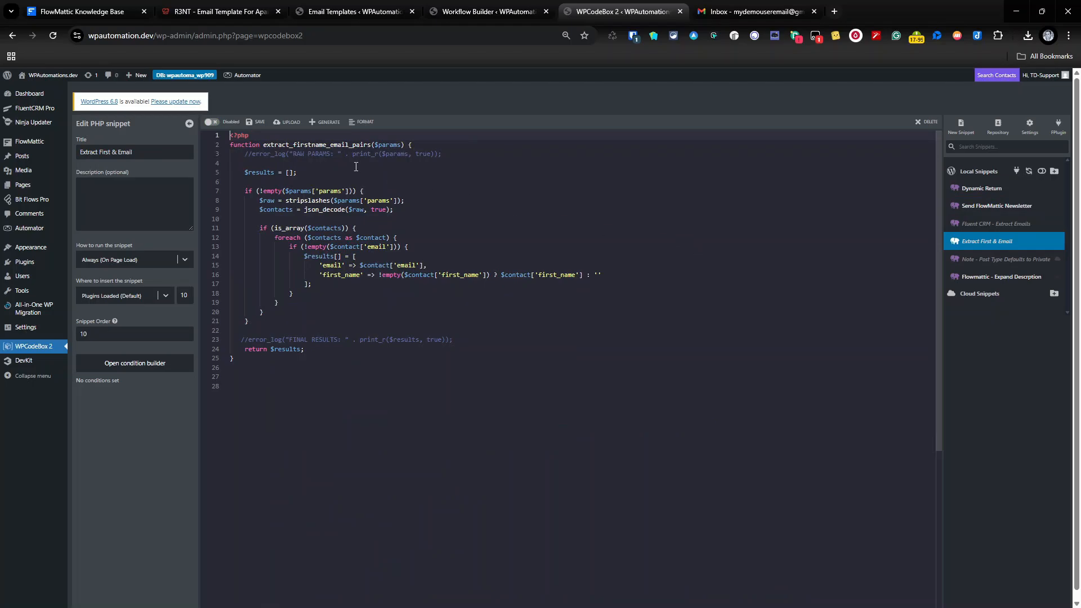
click(211, 122)
click(253, 122)
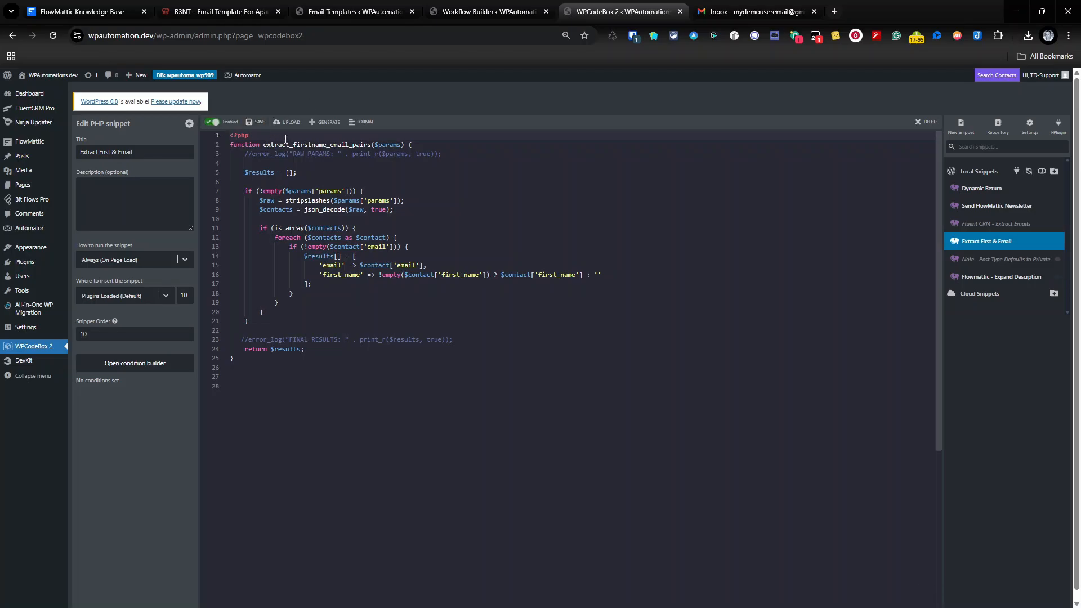
click(51, 110)
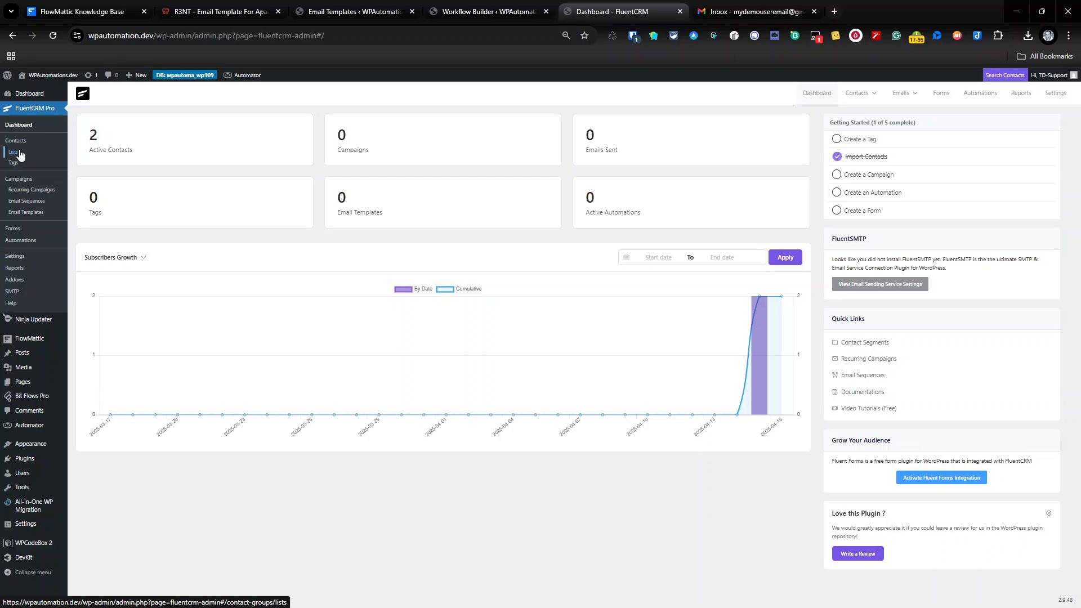
Verify the FluentCRM New list holds both subscribed contacts, then return to Example Newsletter.
click(20, 155)
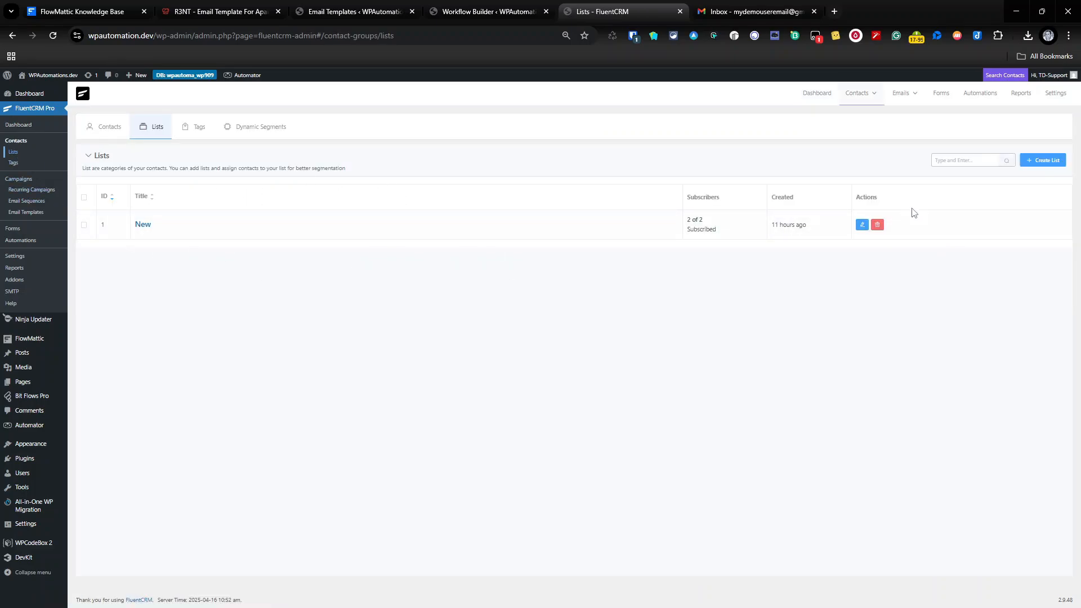
click(143, 225)
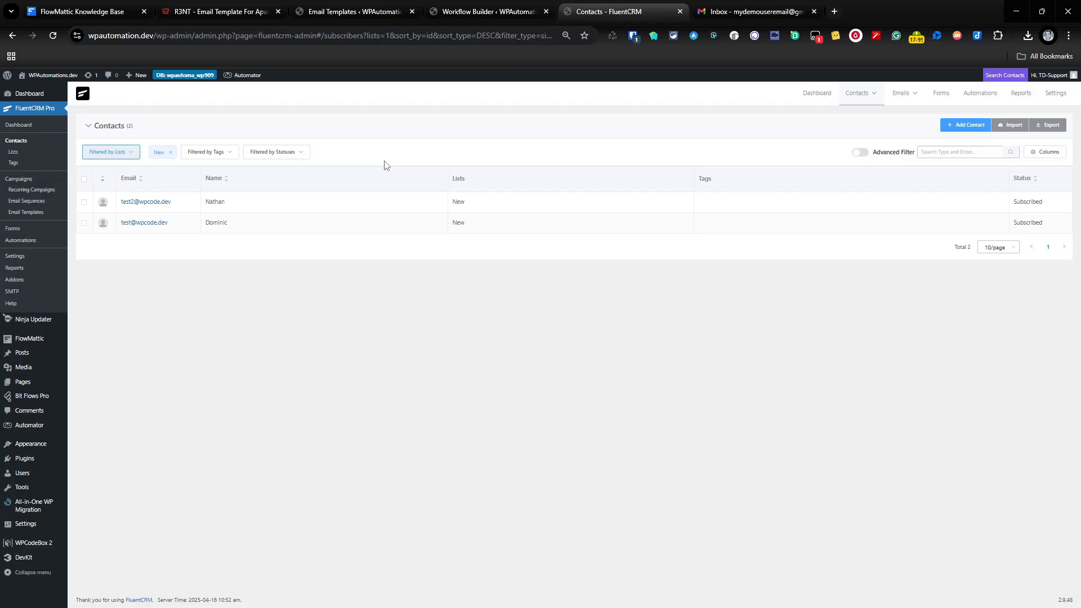
click(435, 8)
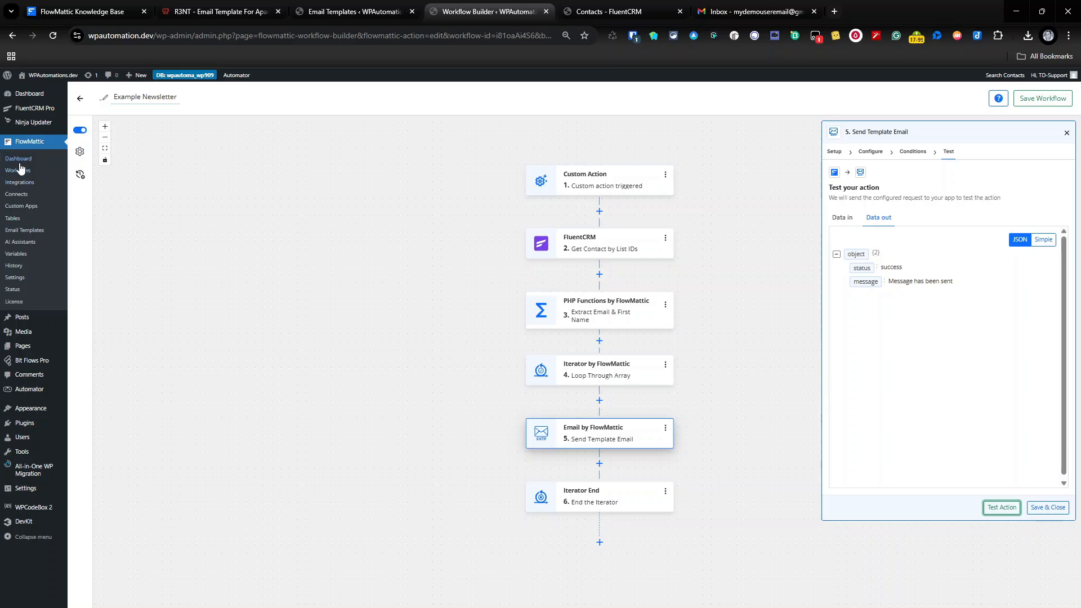
Create a new workflow whose trigger is Custom Action with event 'Custom action triggered'.
click(26, 171)
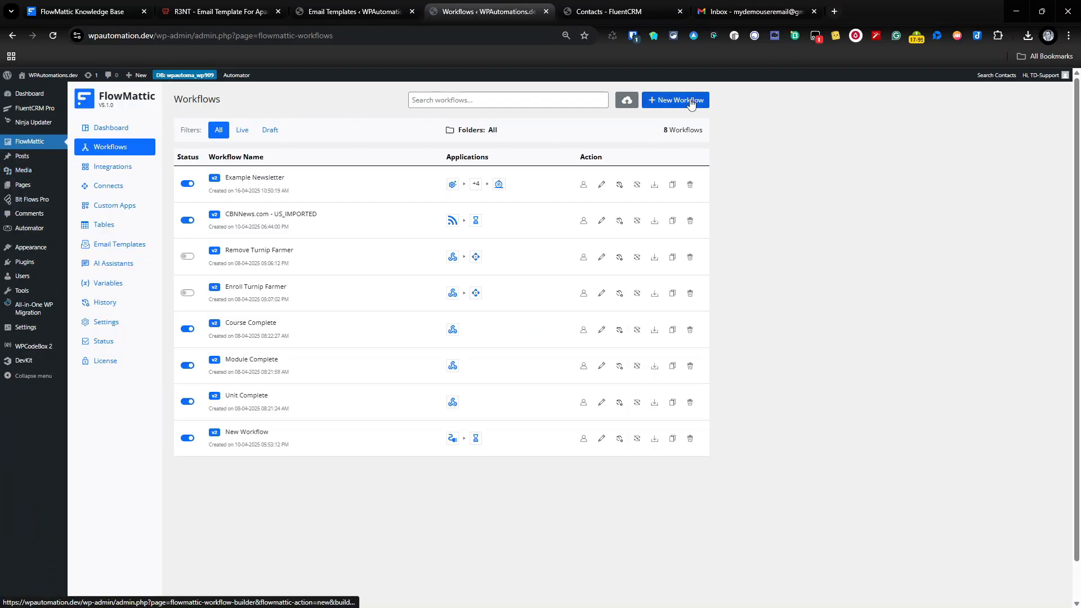
click(690, 101)
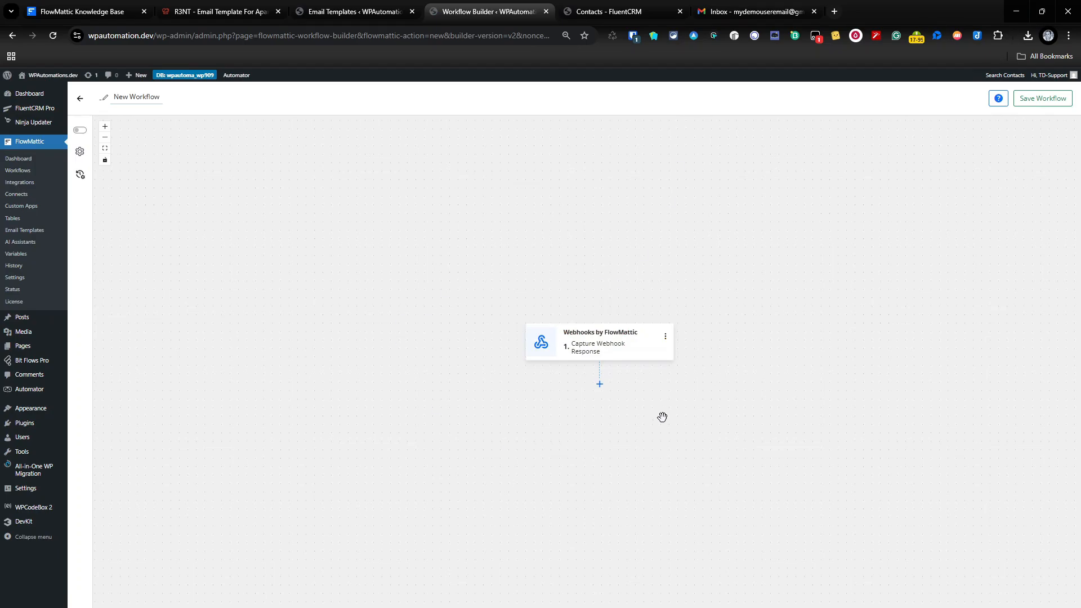
click(589, 348)
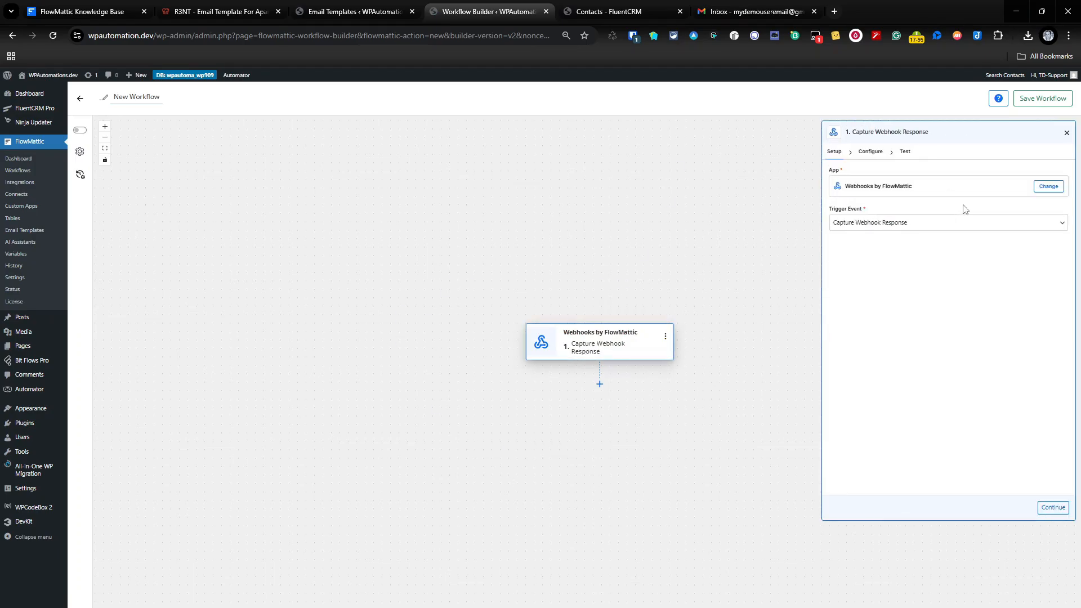
click(1038, 188)
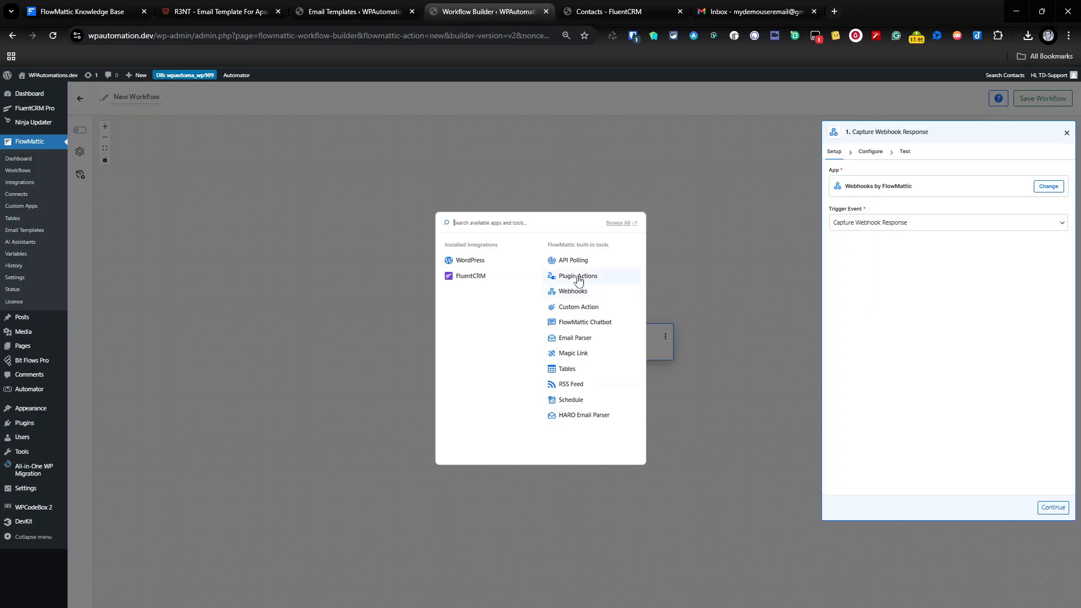
click(579, 311)
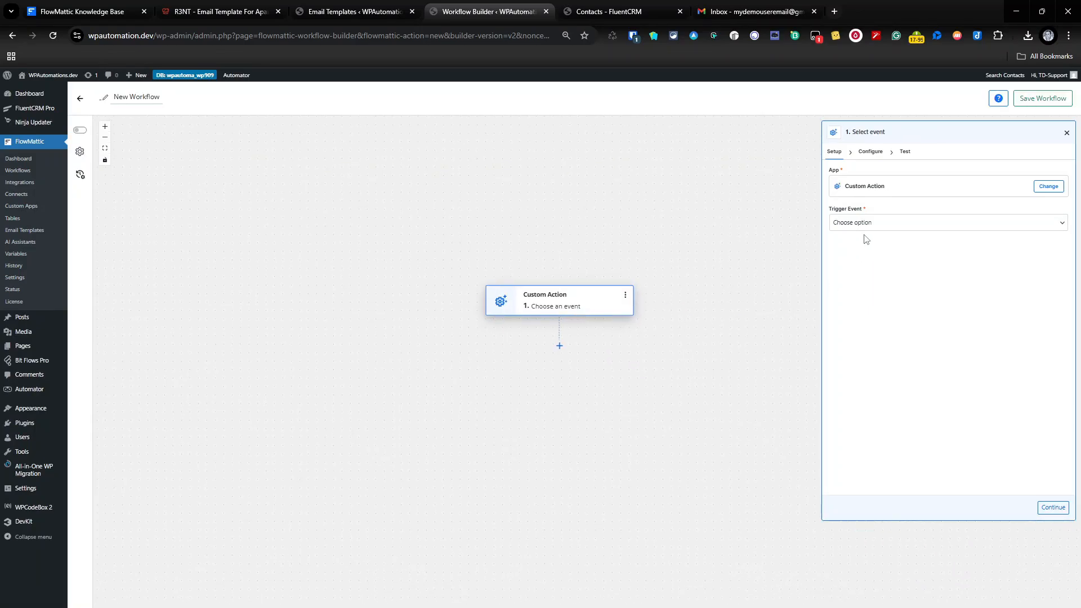
click(863, 224)
click(719, 279)
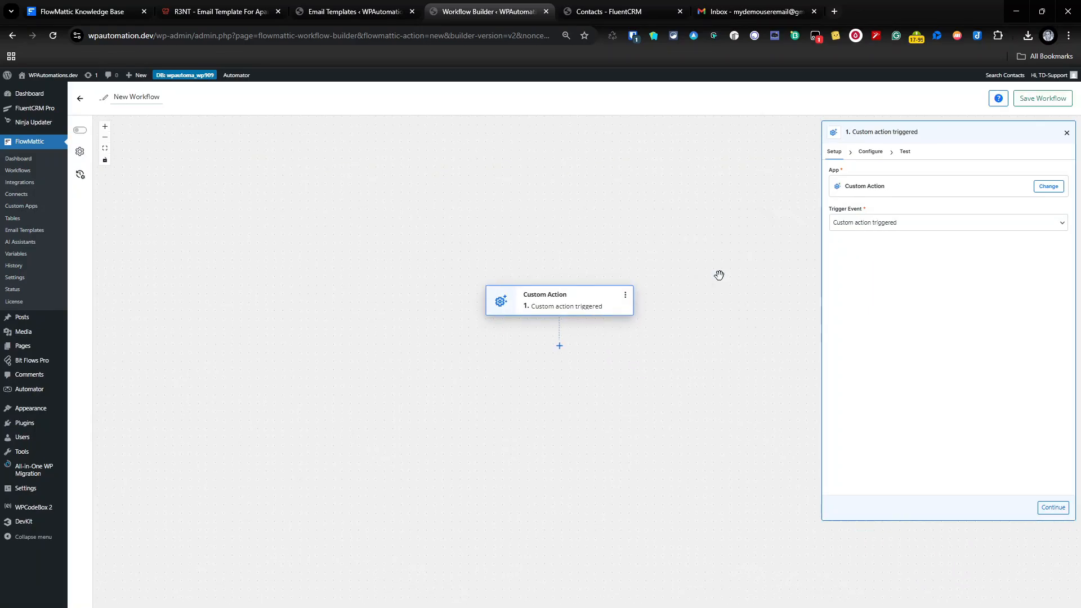
Copy the workflow ID from the trigger's code snippet and save the trigger.
click(1050, 509)
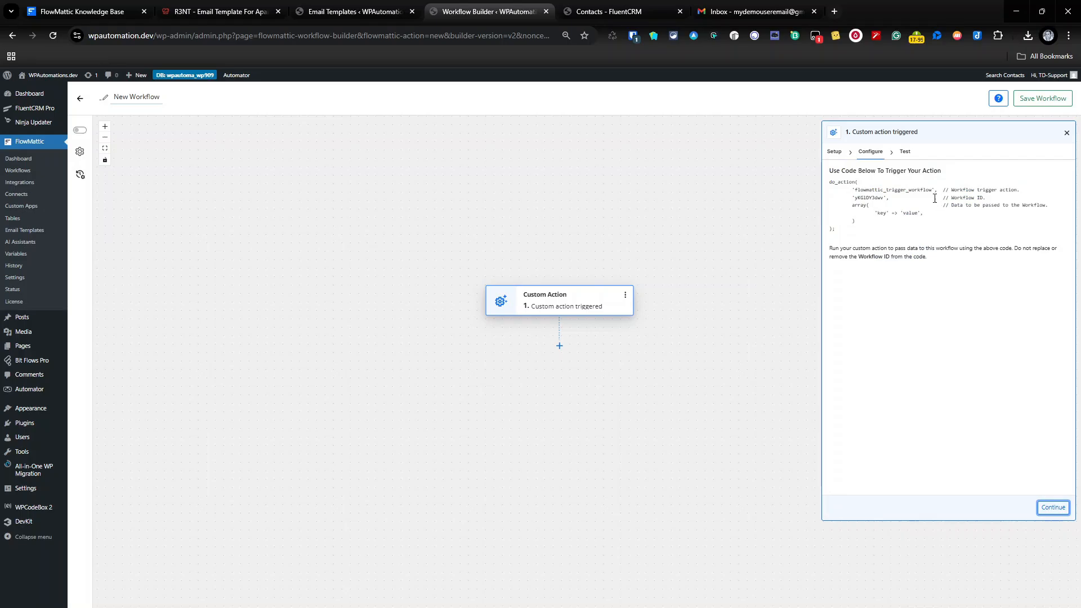
double_click(872, 198)
right_click(872, 201)
click(883, 208)
click(1050, 508)
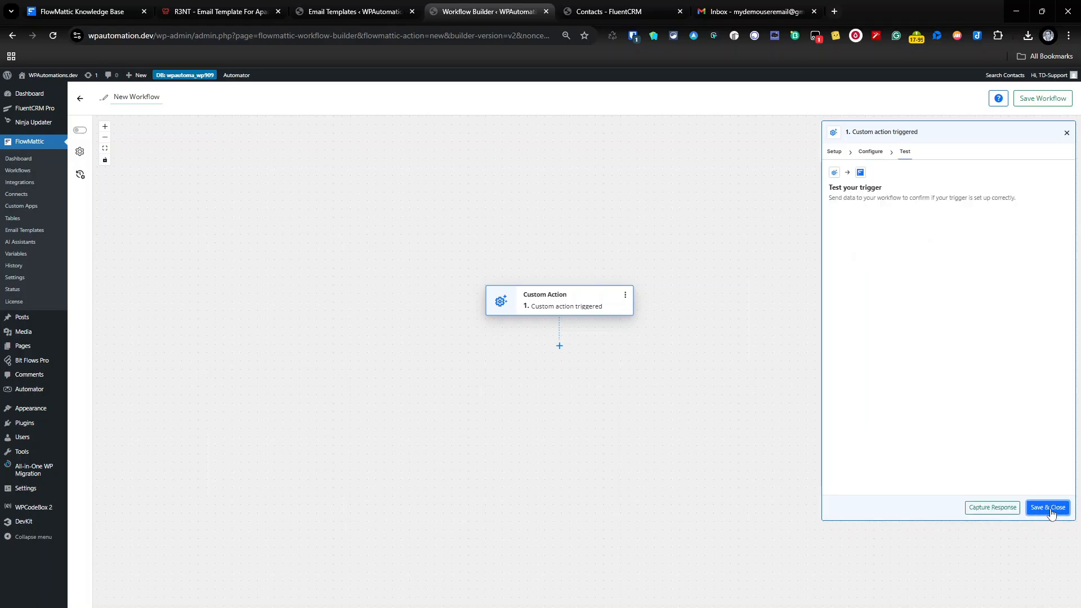
click(1048, 508)
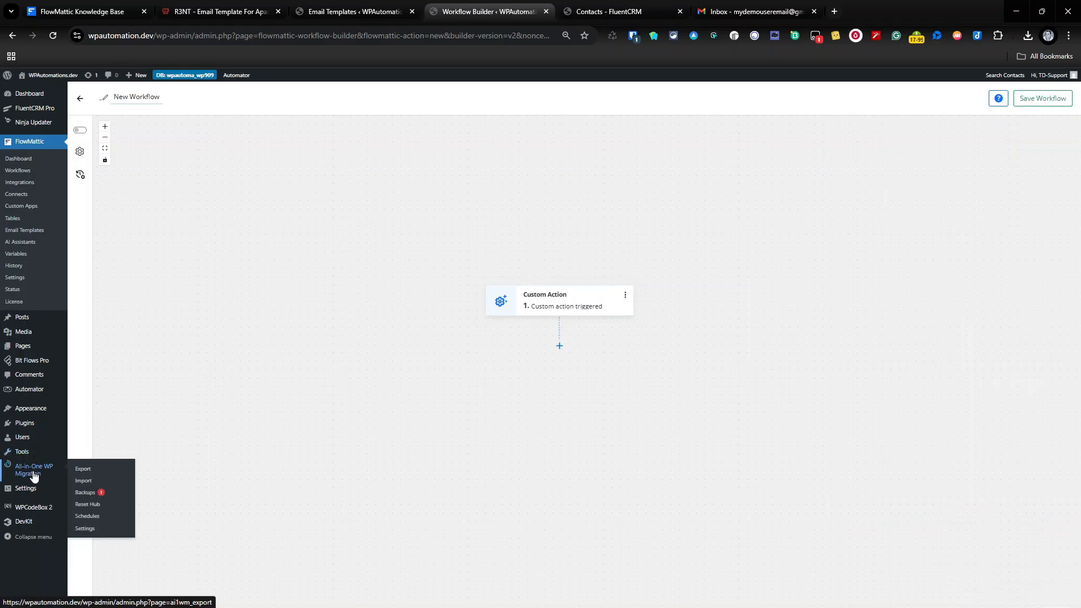
Open Tools > Send Newsletter in a new browser tab.
mouse_move(27, 449)
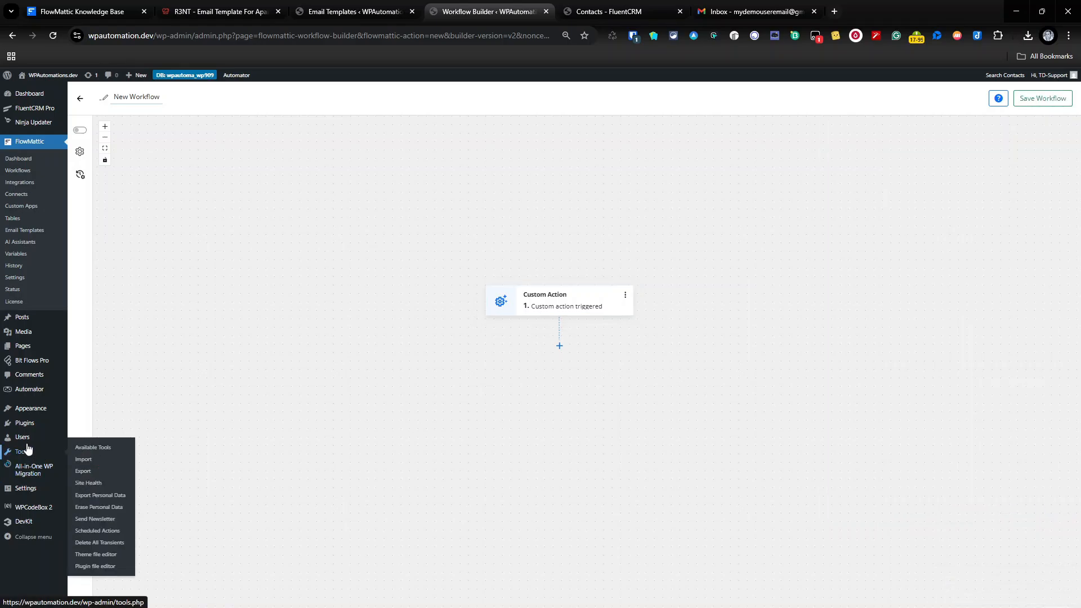
right_click(105, 518)
click(163, 333)
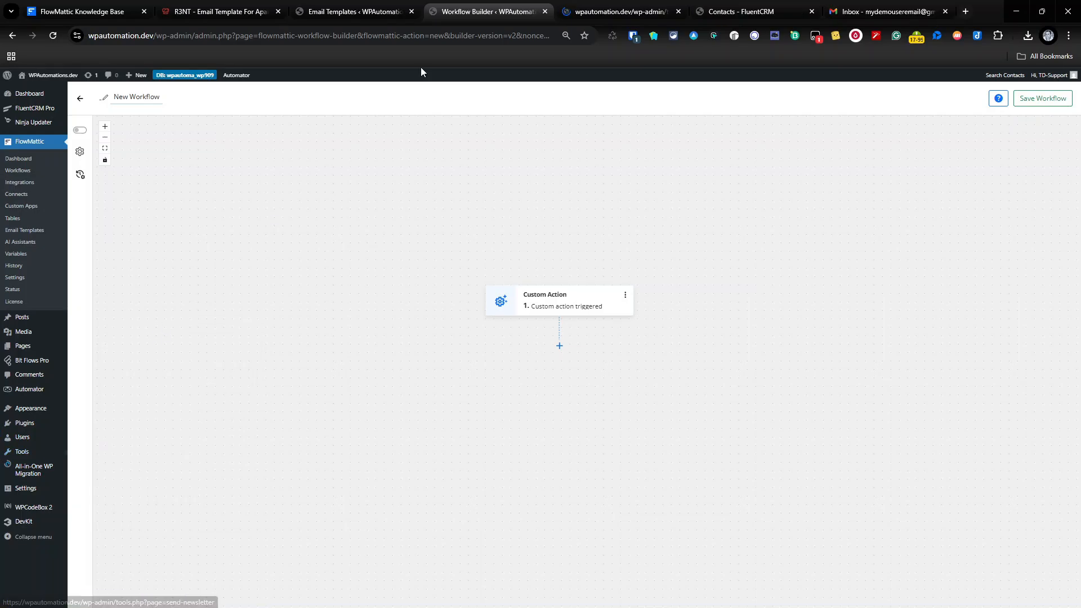
Replace the Trigger ID with the copied workflow ID and save it.
click(621, 7)
double_click(198, 169)
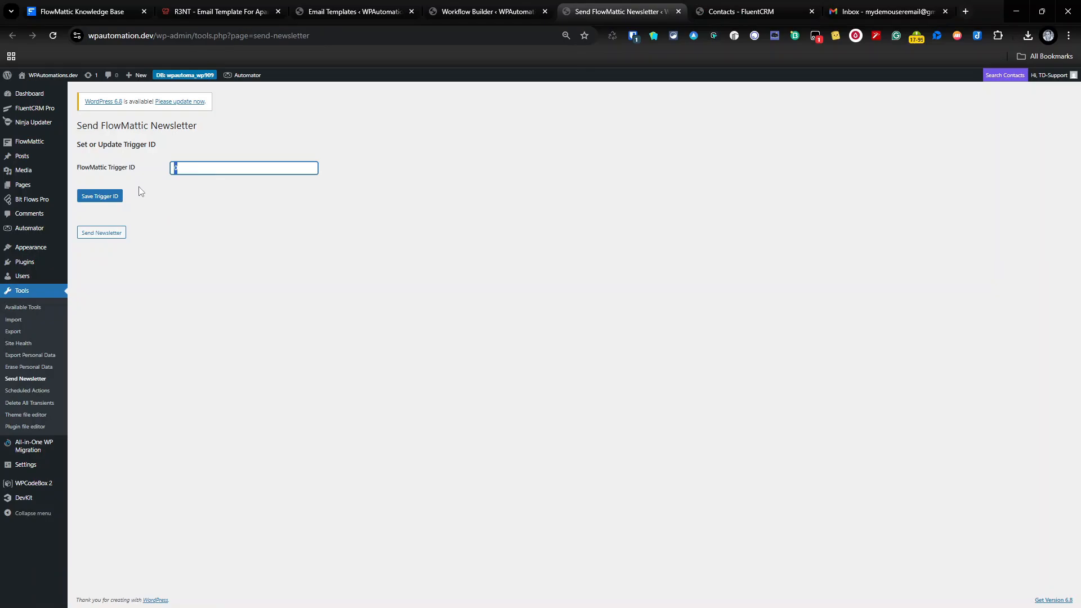
key(ctrl+v)
click(93, 201)
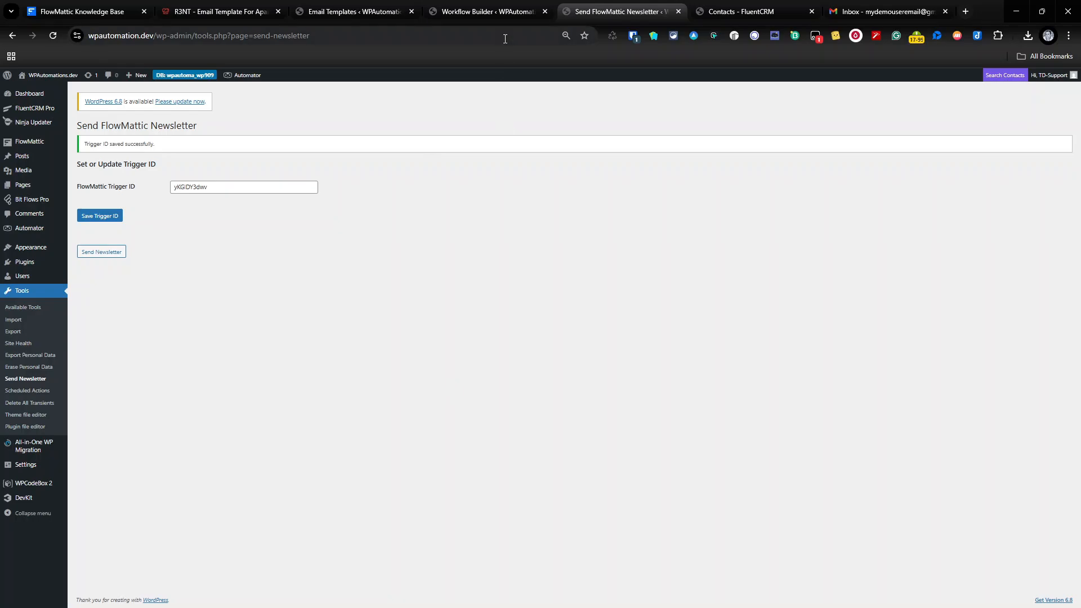
Set the Custom Action trigger to listen for an incoming response.
click(504, 17)
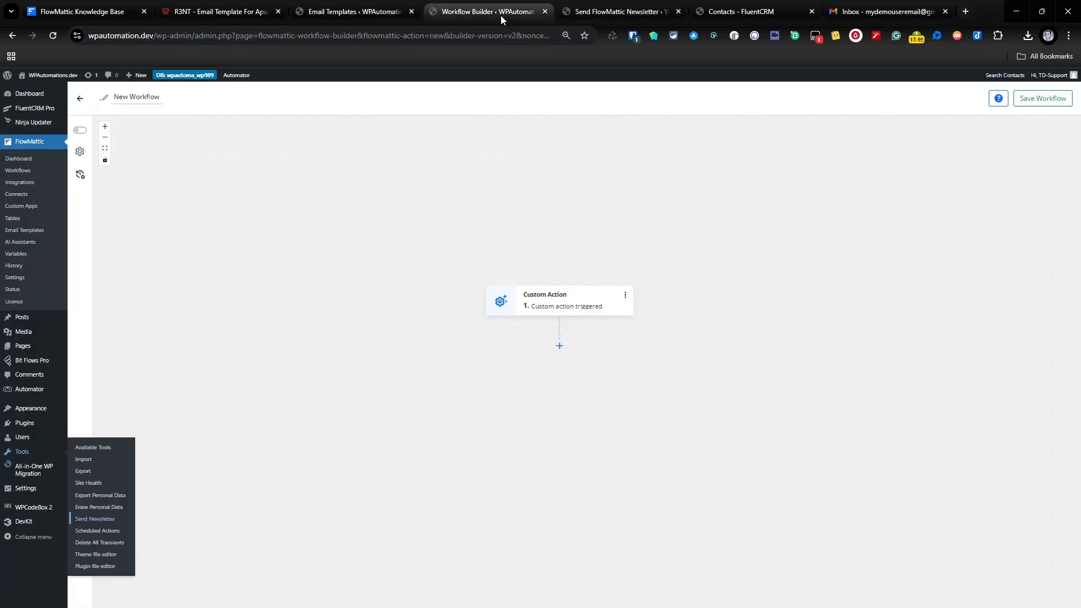
click(563, 310)
click(905, 151)
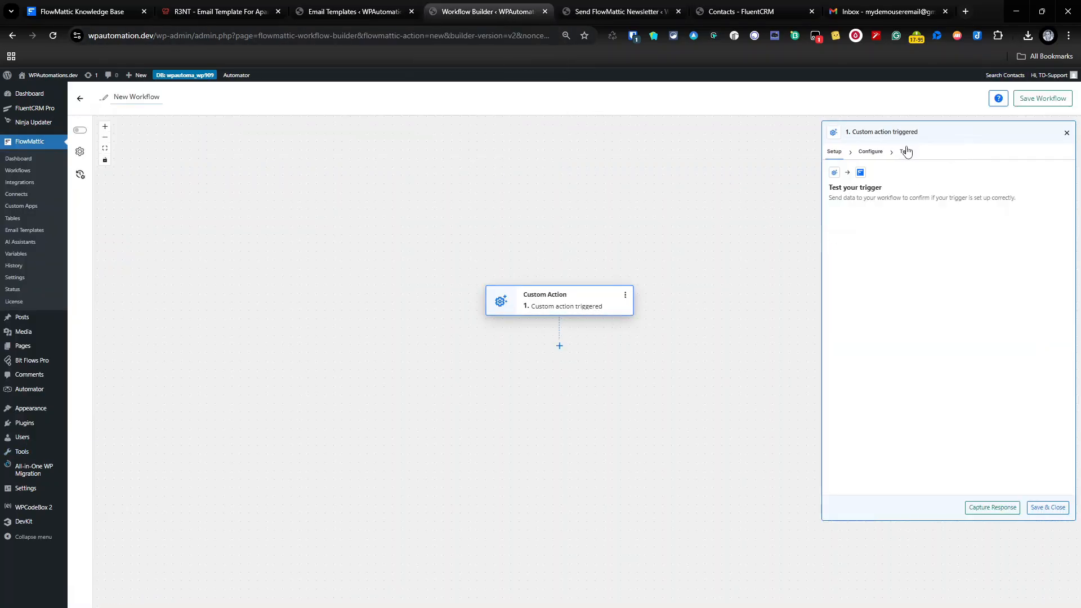
click(993, 507)
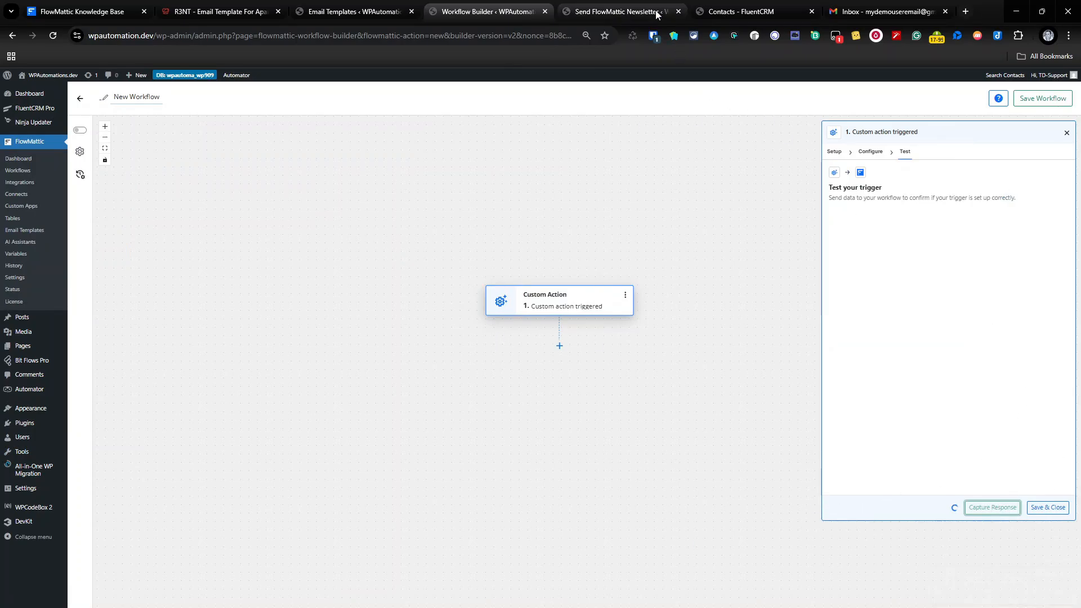
Send the newsletter, check the key/value data captured in Response 1, and save the trigger.
click(592, 12)
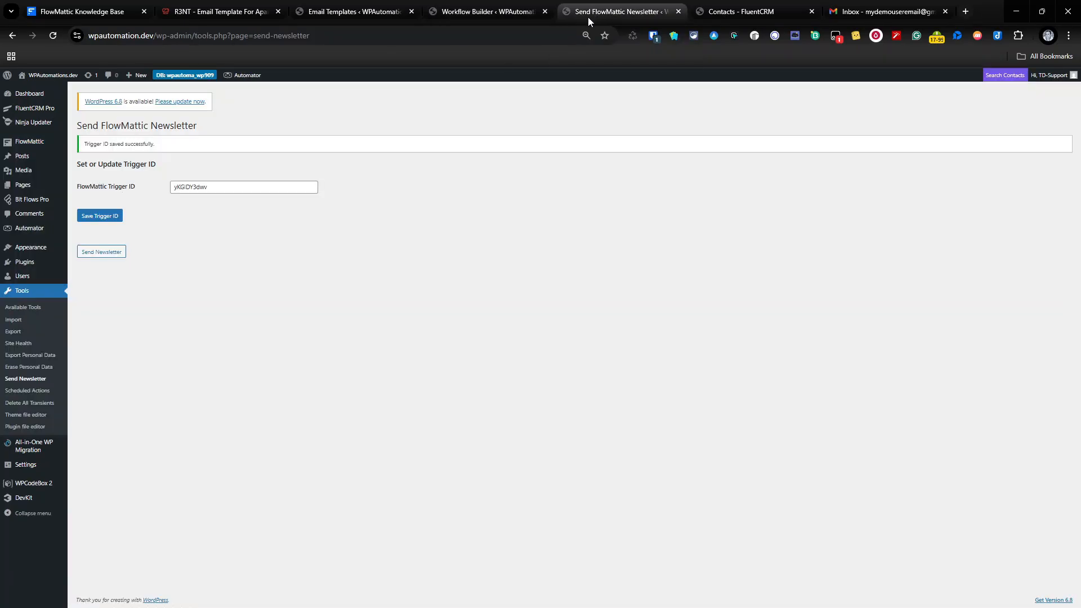
click(109, 254)
click(504, 10)
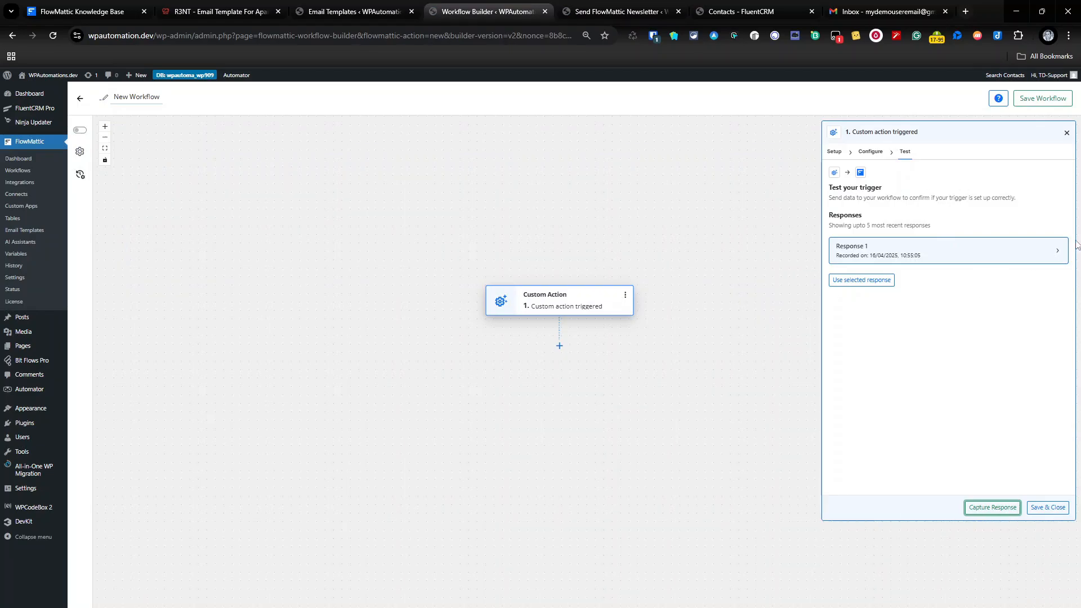
click(1056, 251)
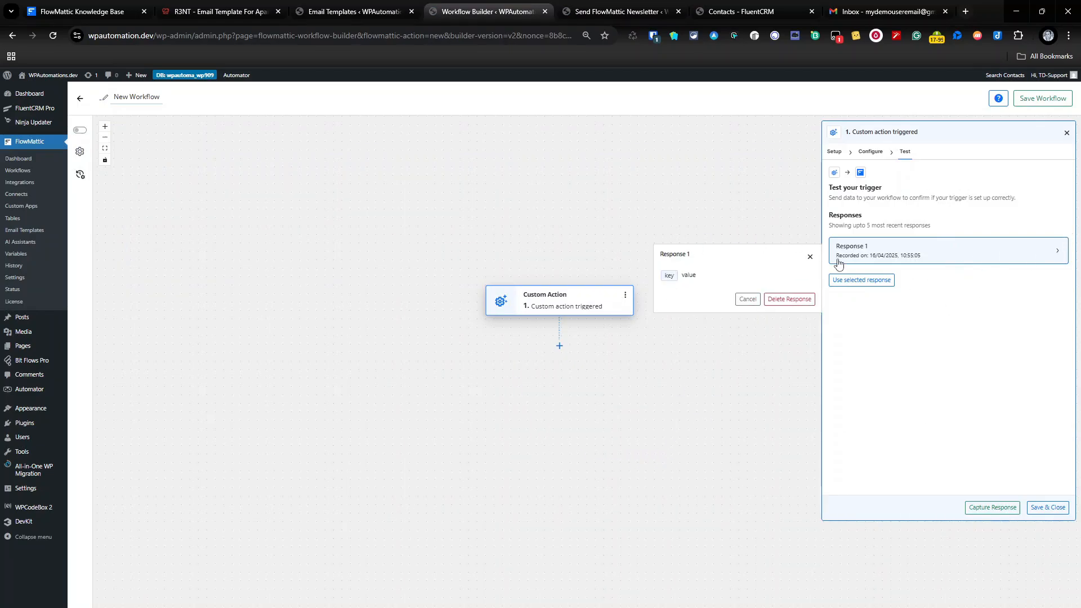
click(810, 257)
click(1046, 508)
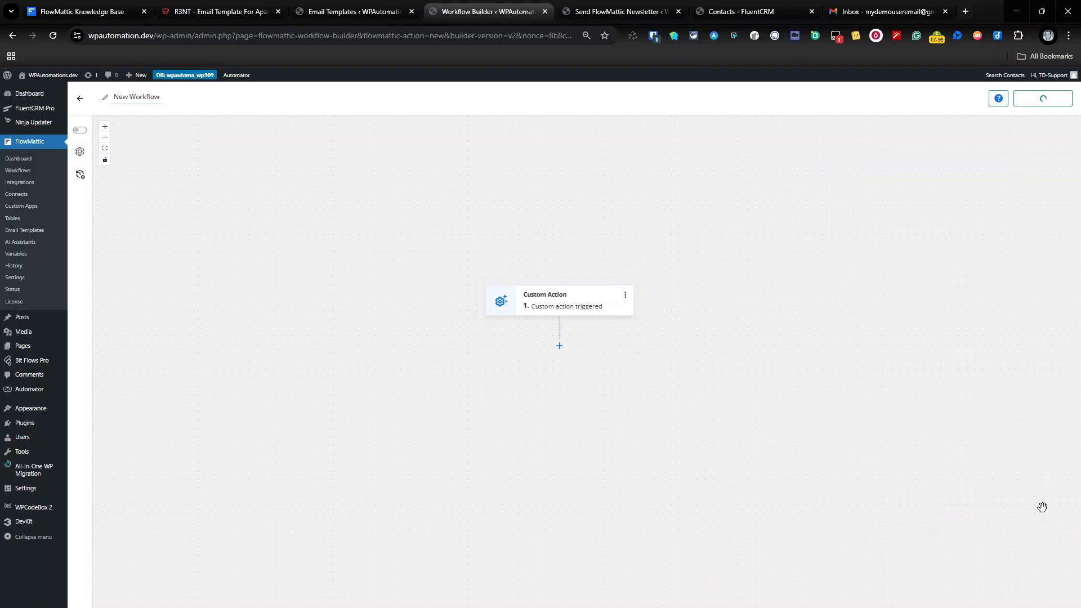
Publish the workflow, retitle it 'Senting Newsletter', and add a step after the Custom Action trigger.
click(80, 131)
click(140, 97)
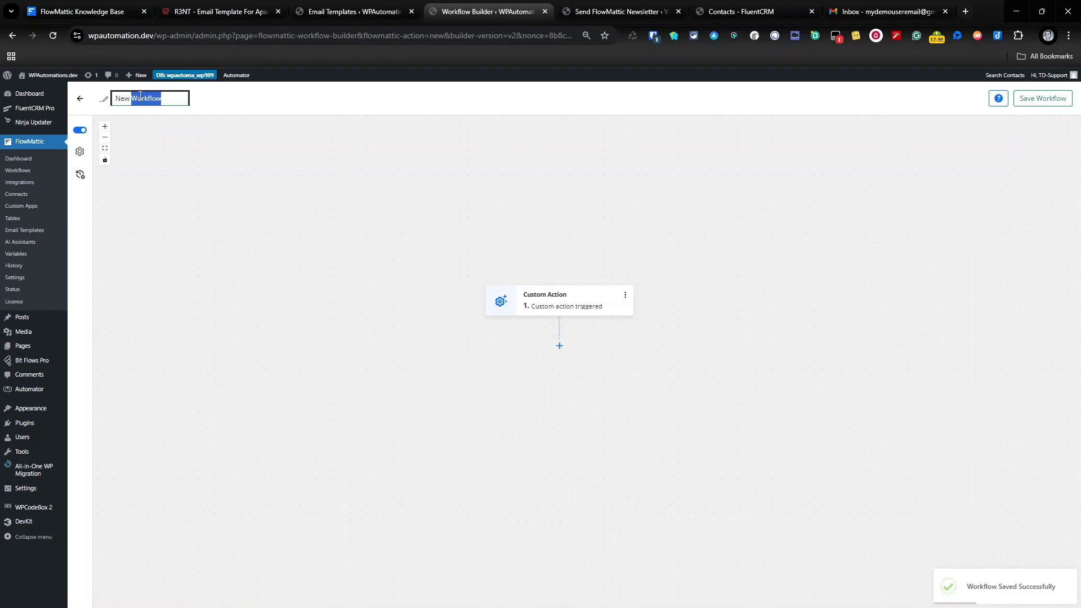
text(Senting NEws)
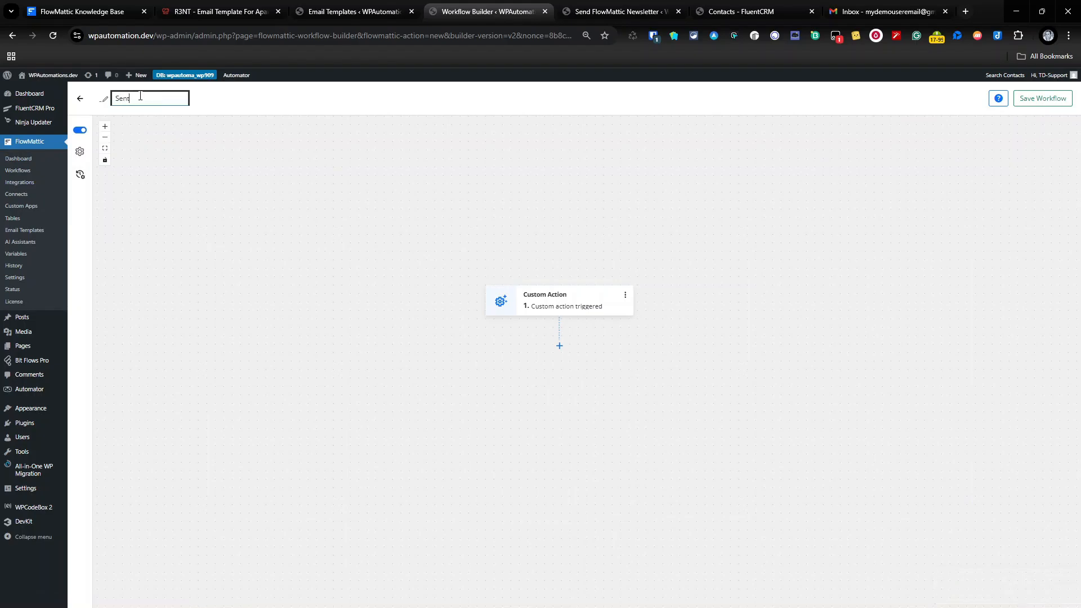
key(BackSpace)
key(BackSpace)
key(BackSpace)
text(ewsletter)
right_click(141, 97)
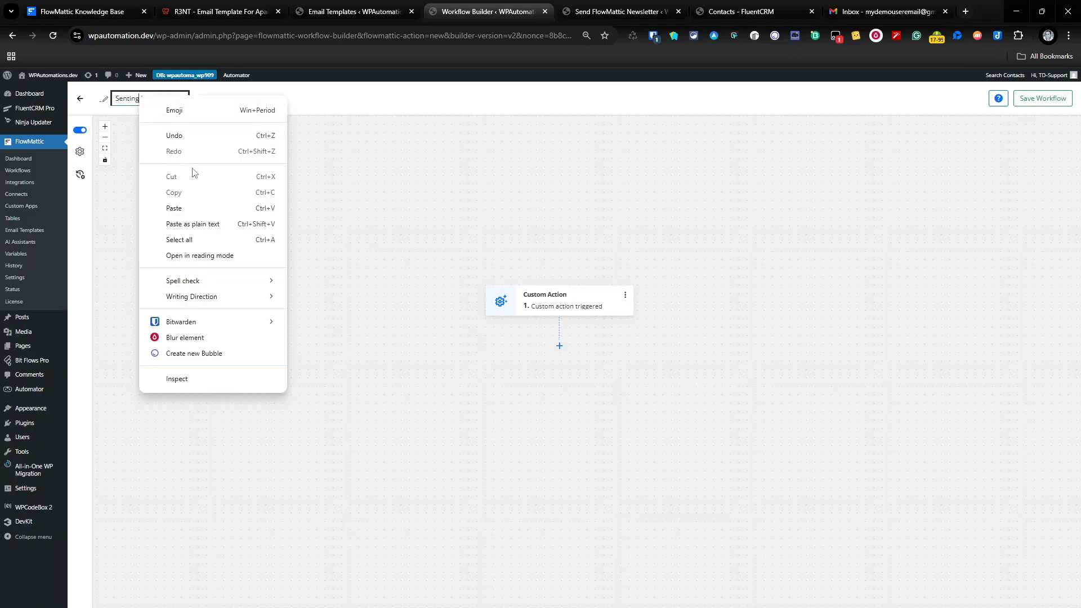
click(404, 217)
click(426, 296)
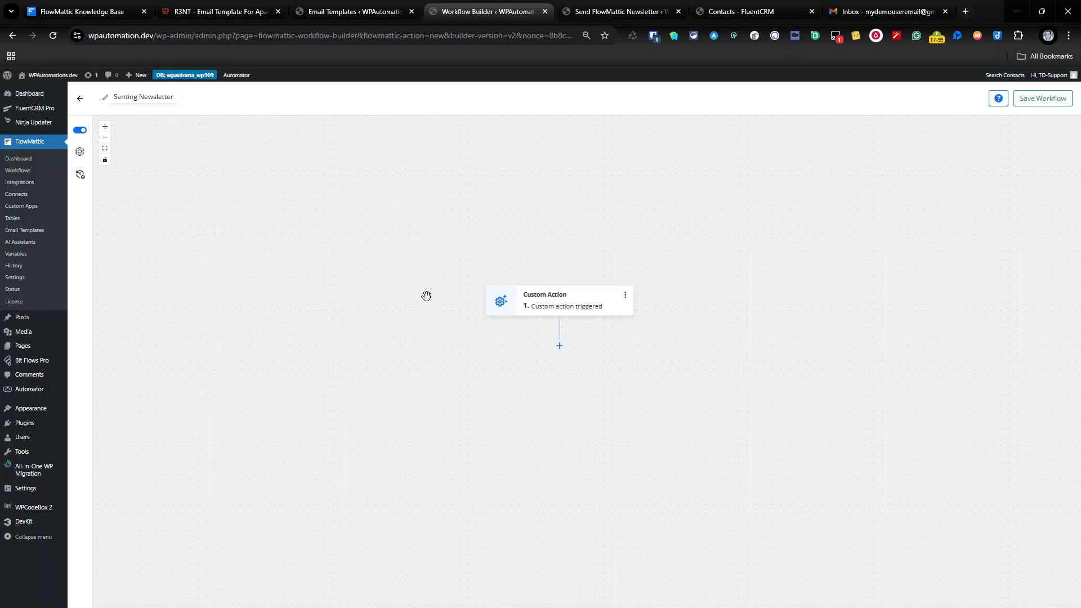
click(559, 345)
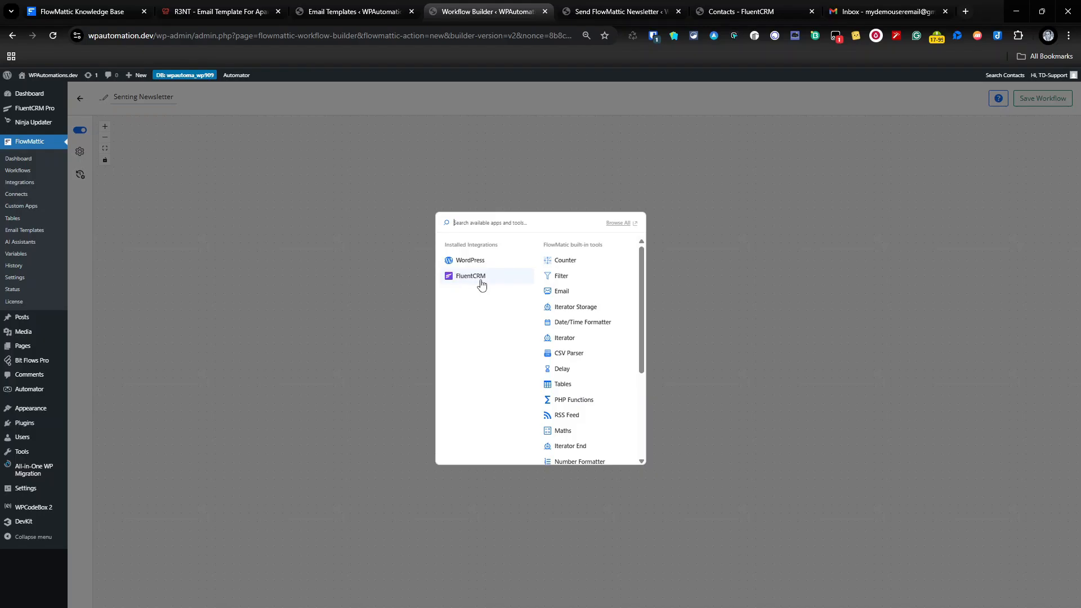
Add a FluentCRM 'Get Contact by List IDs' step using list ID 1 (New).
click(481, 284)
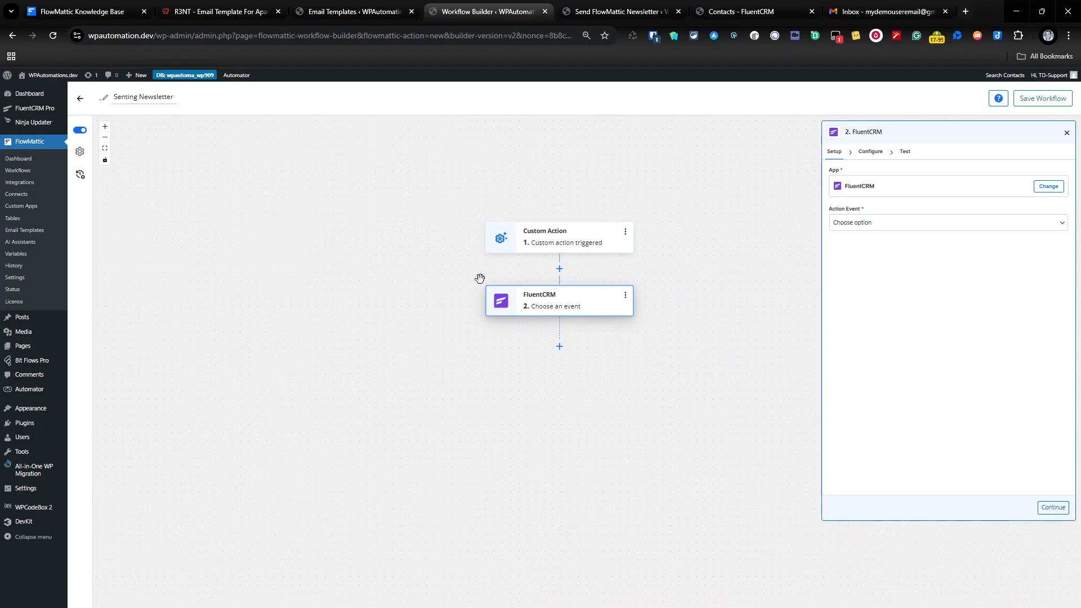
click(957, 224)
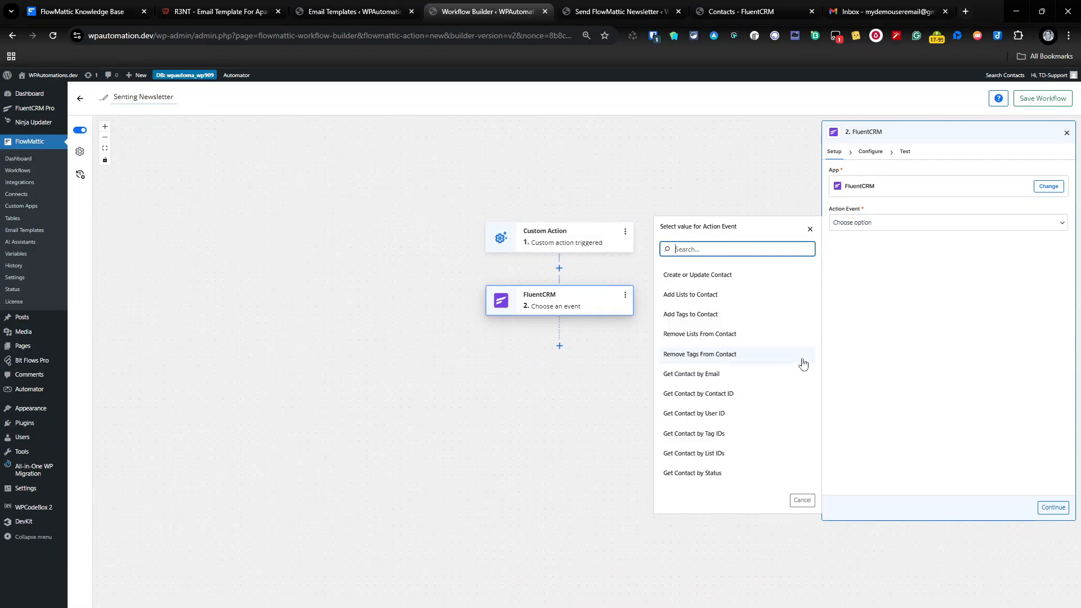
click(738, 455)
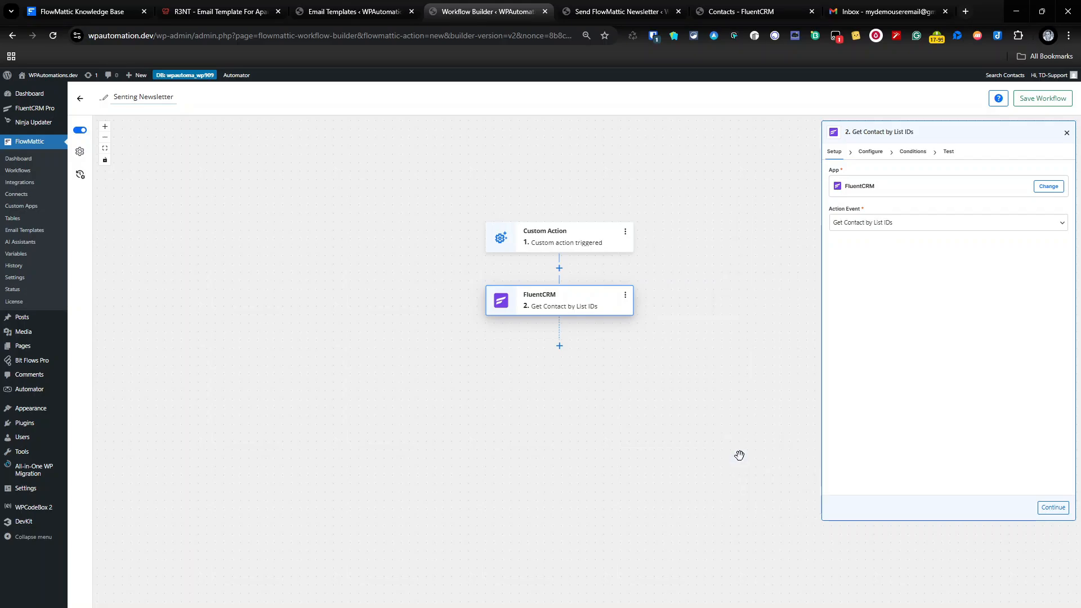
click(1053, 507)
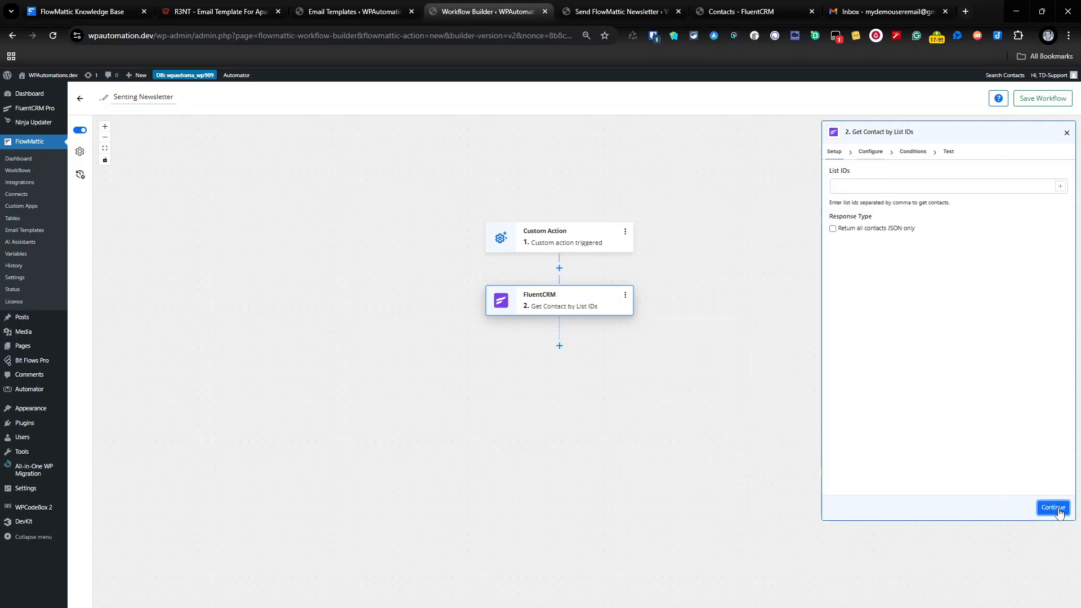
click(1060, 186)
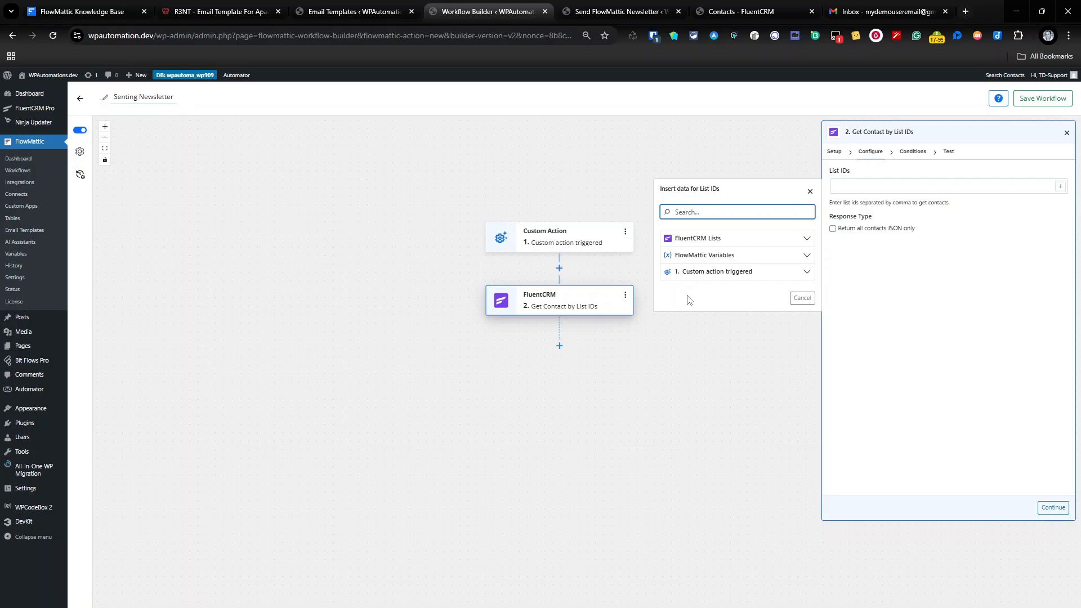
click(765, 239)
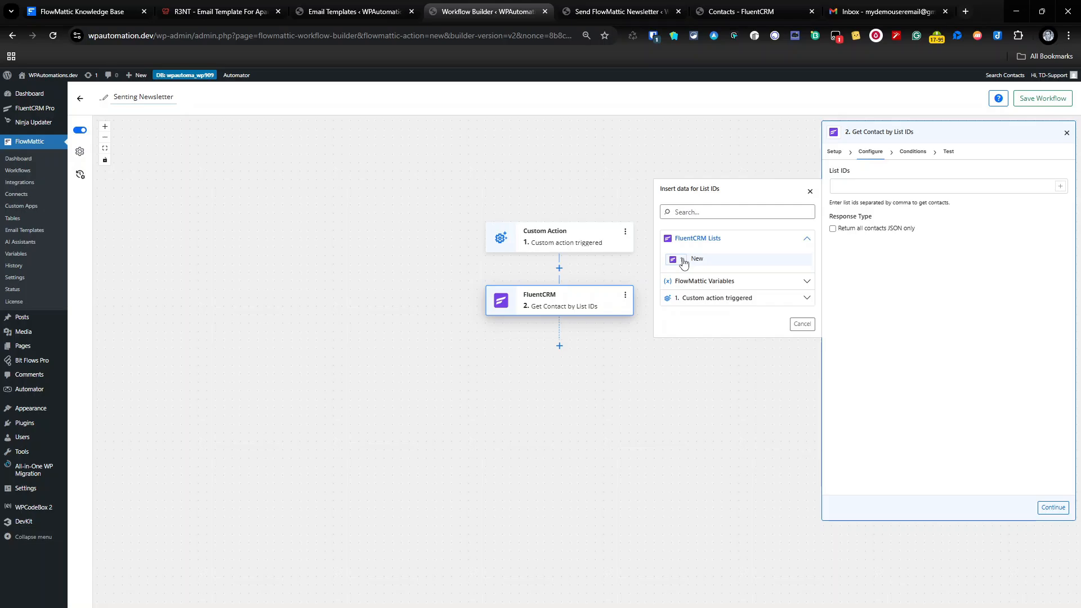
click(683, 261)
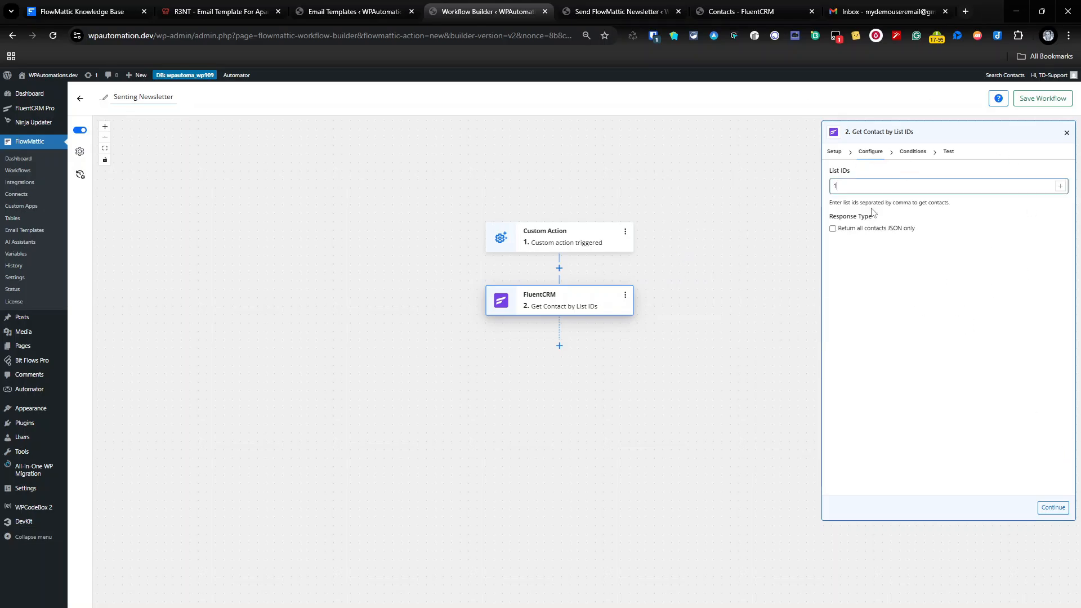
click(1053, 507)
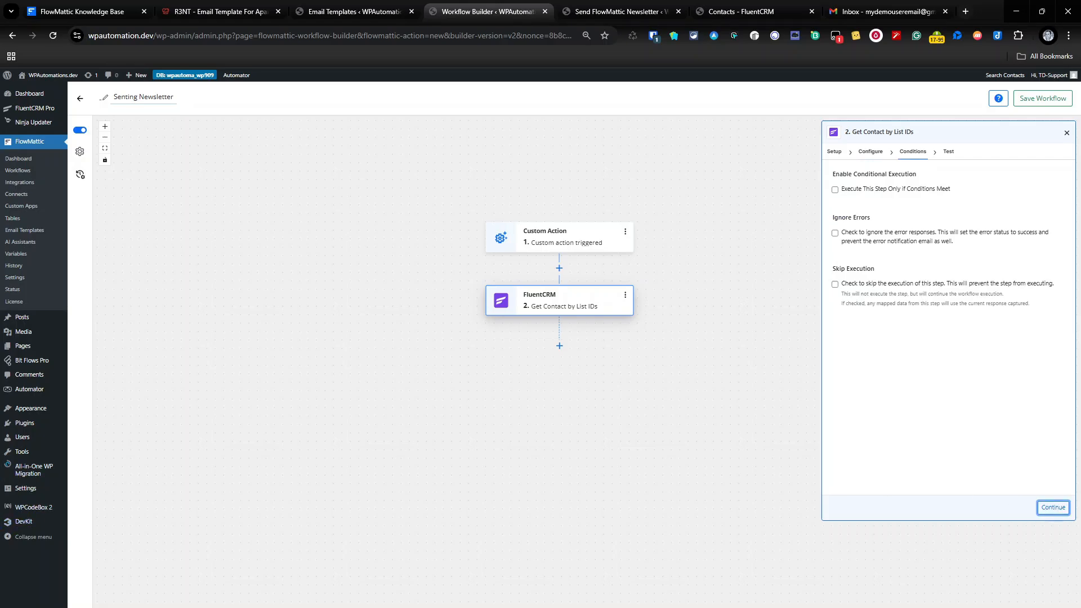
Test the contact lookup and scroll through the returned Data out JSON for both contacts.
click(1050, 508)
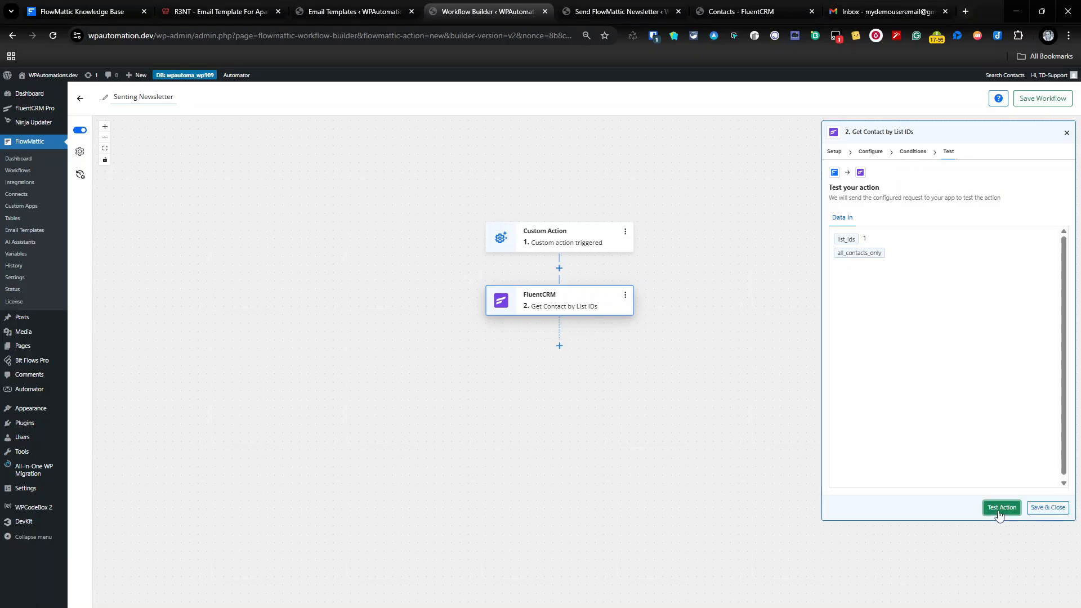
click(1001, 508)
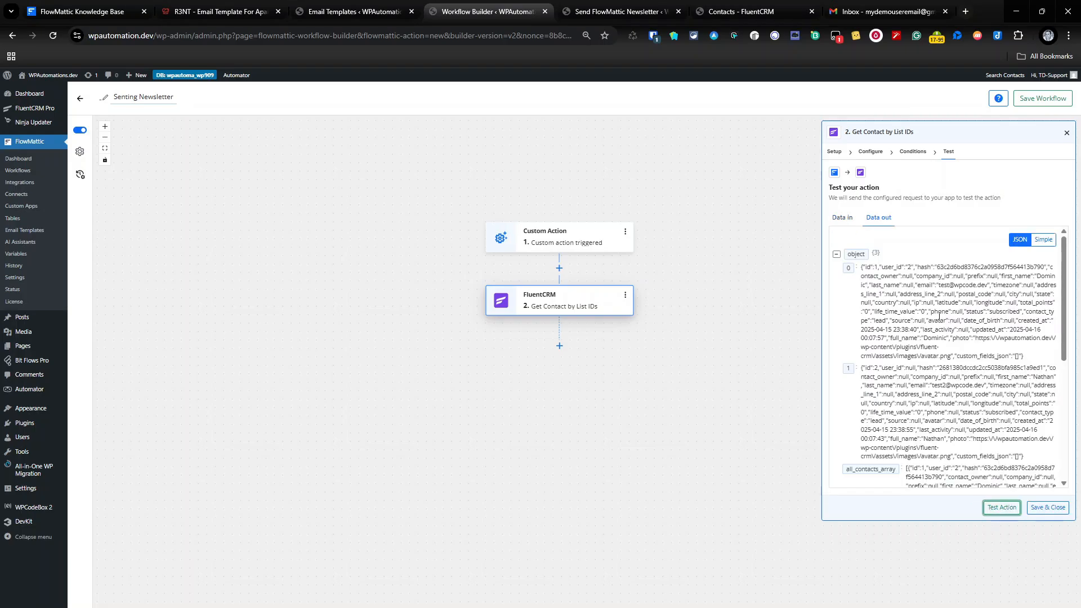
scroll(929, 299, down, 3)
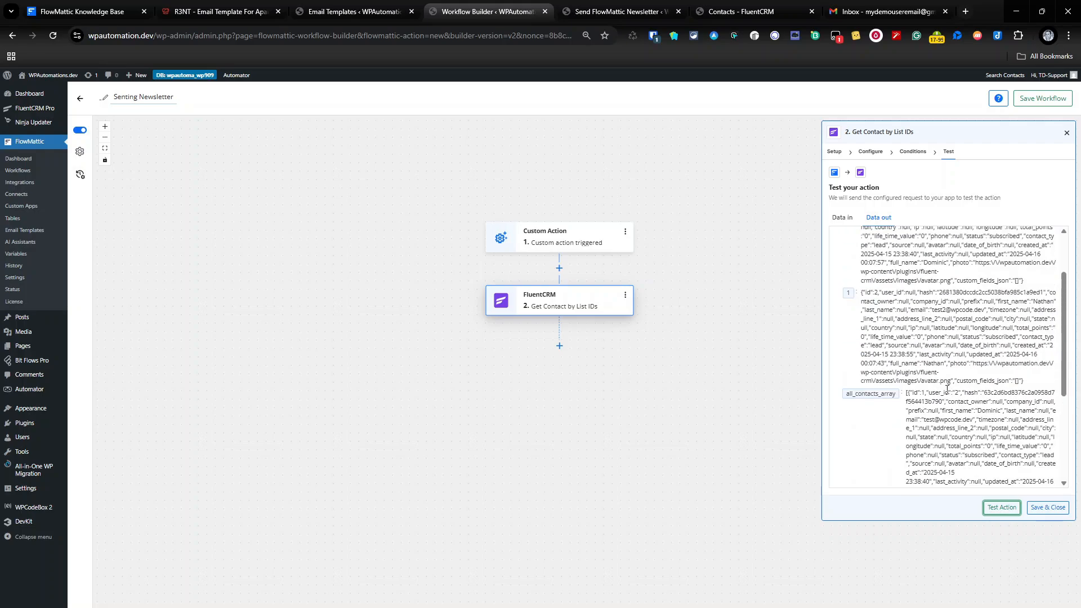
scroll(969, 273, down, 1)
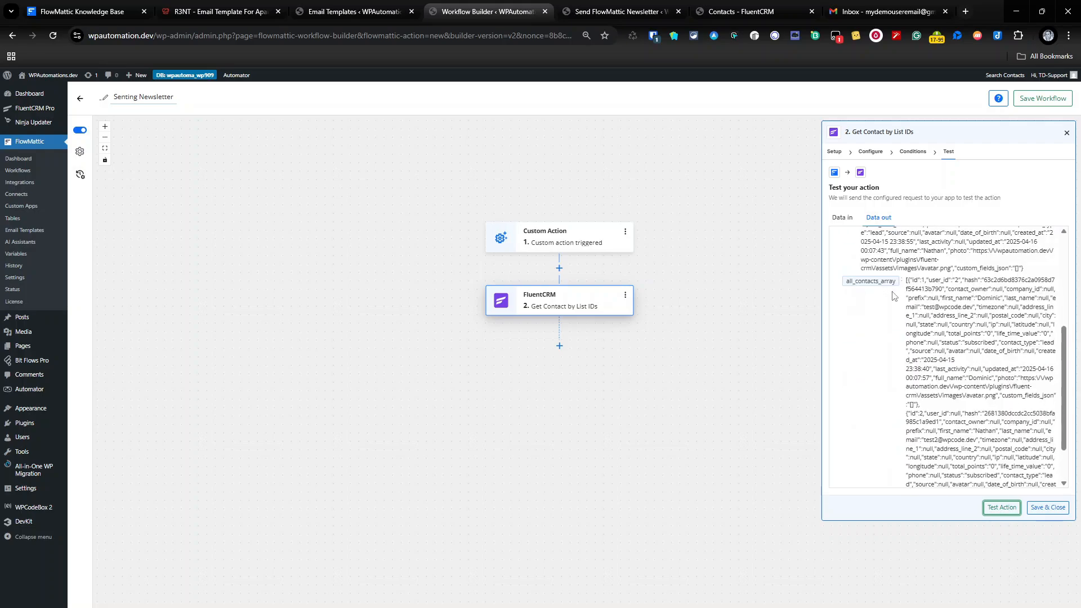
scroll(956, 320, up, 2)
scroll(956, 321, up, 2)
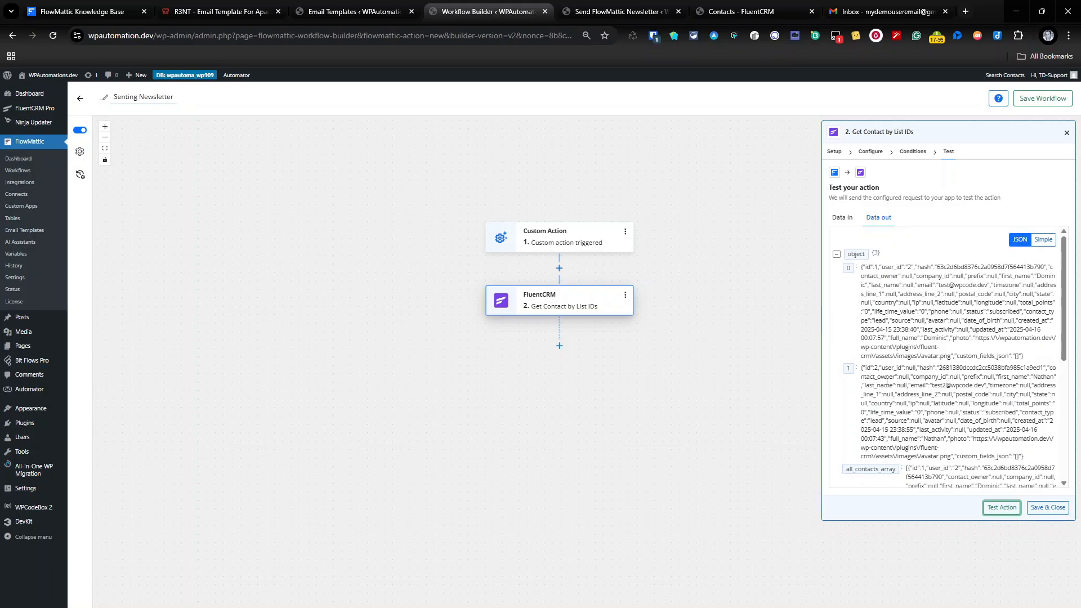
Recheck the list ID and condition settings, then save and close the FluentCRM step.
click(871, 152)
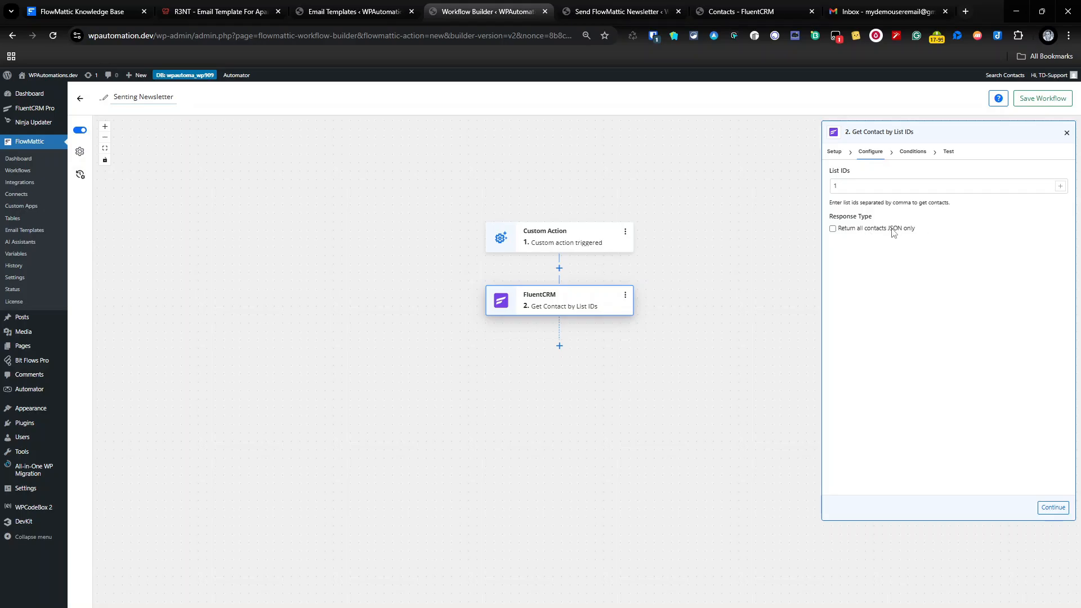
click(918, 152)
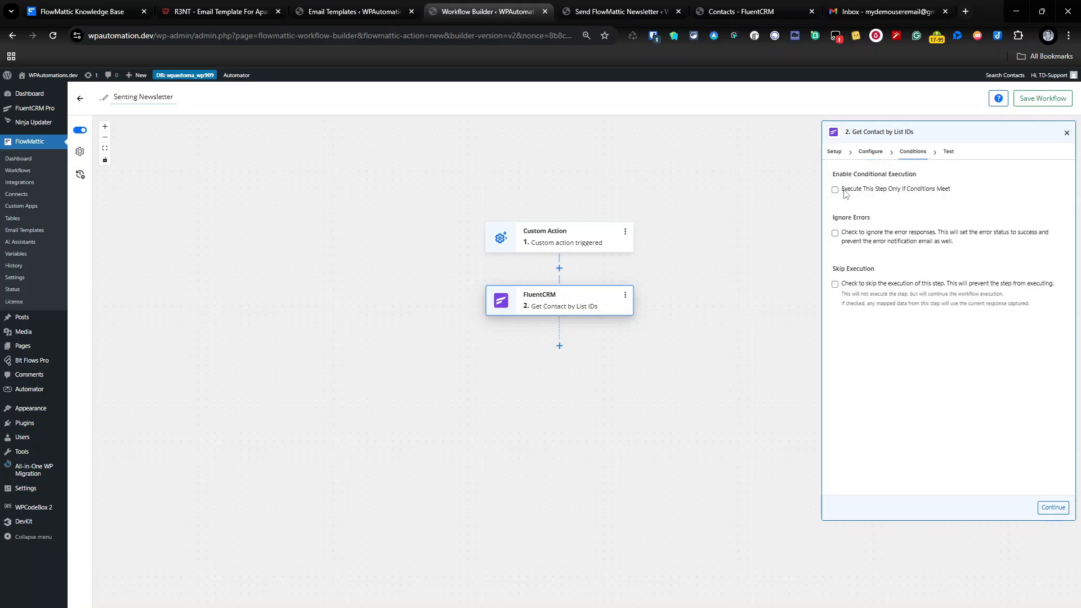
click(882, 152)
click(912, 153)
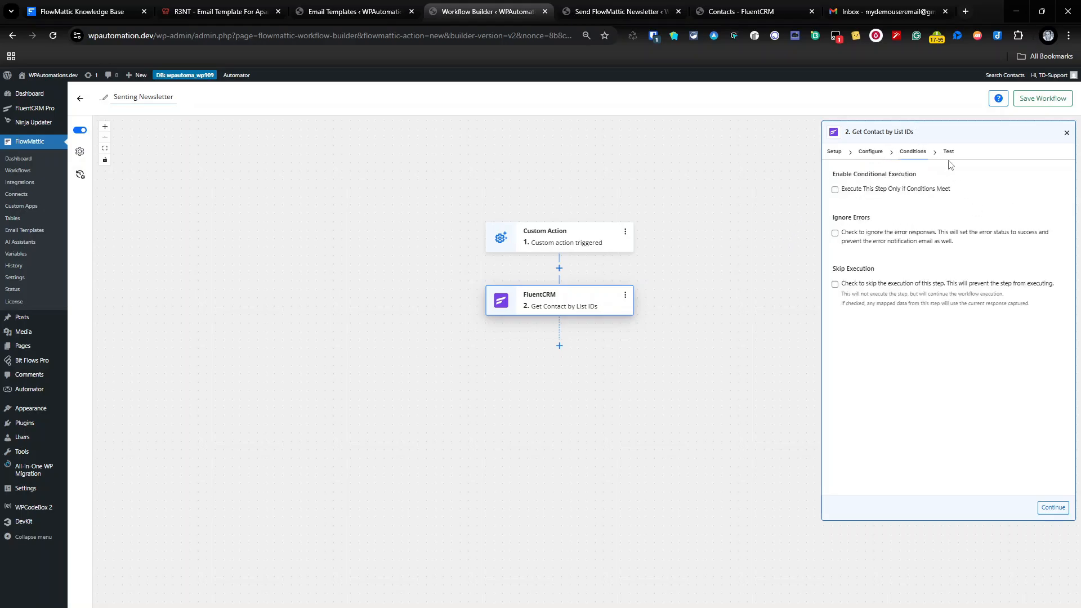
click(1058, 509)
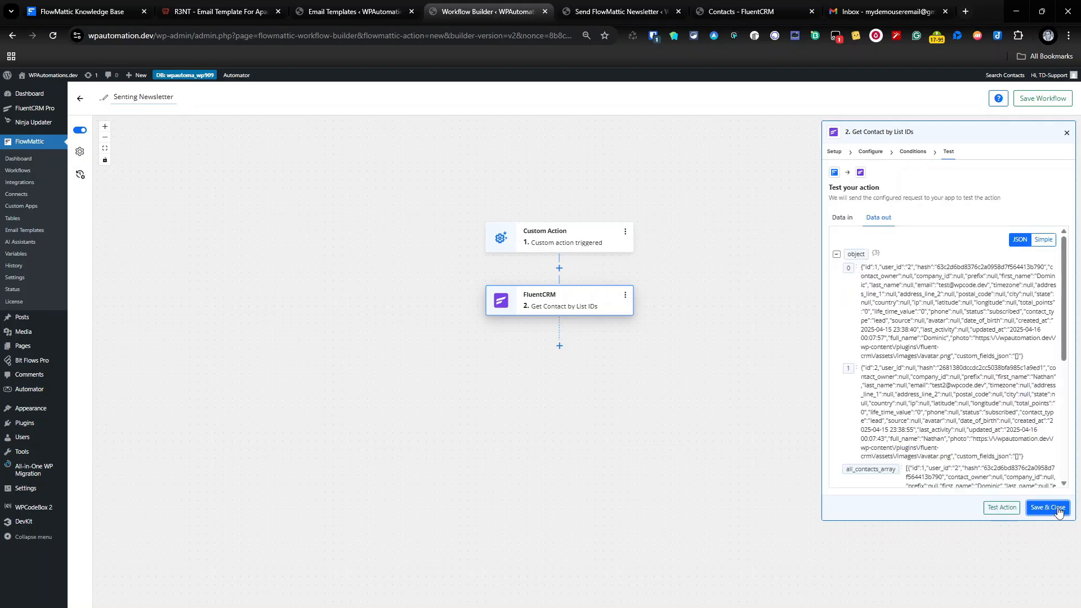
click(1058, 509)
right_click(1058, 510)
click(675, 398)
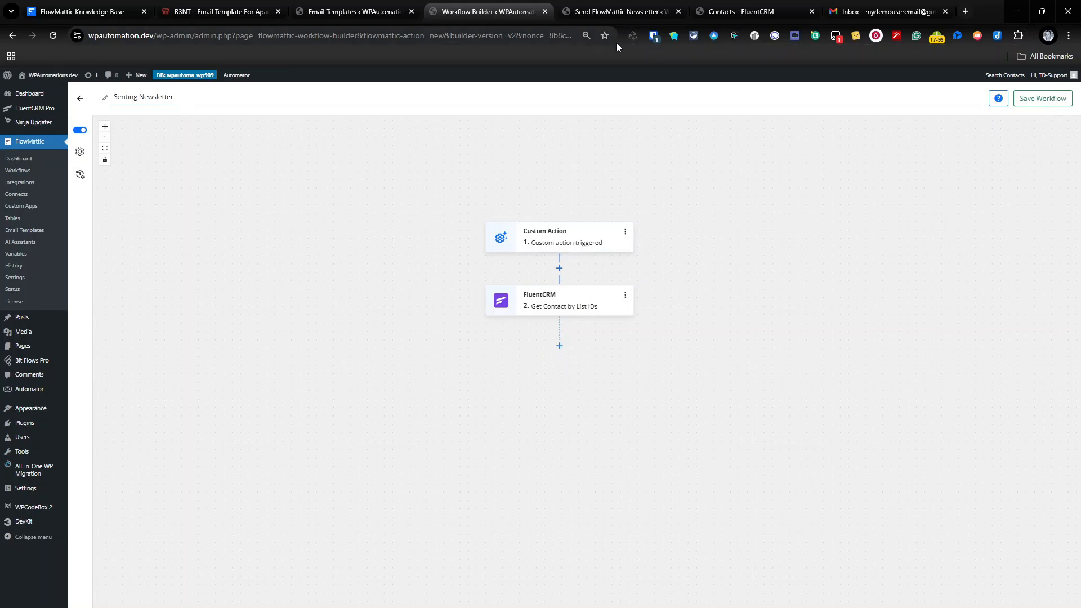
click(608, 11)
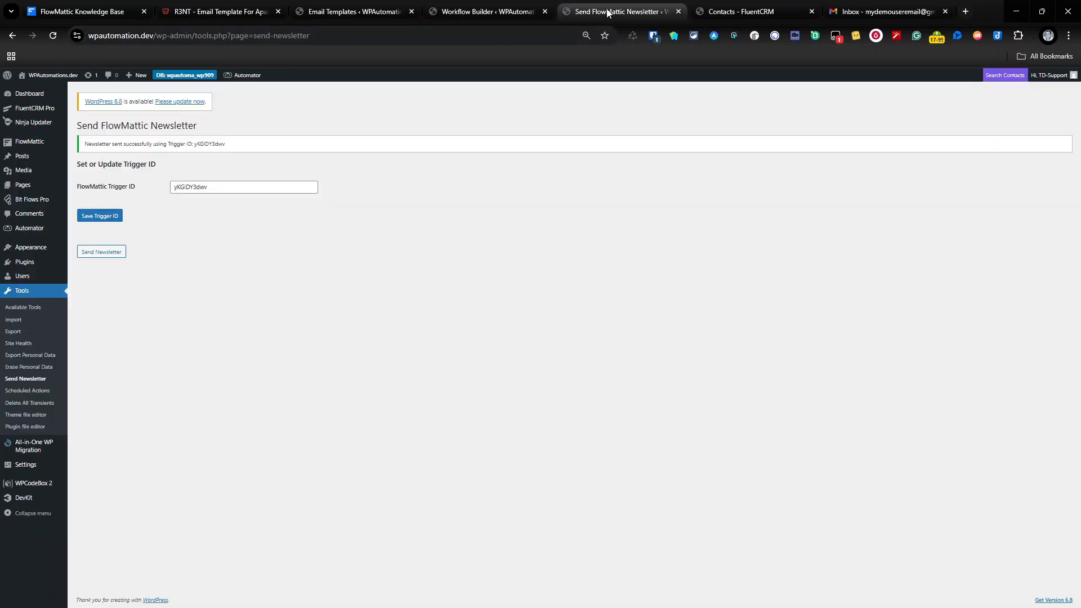
Open the Extract First & Email snippet in WPCodeBox 2 and copy extract_firstname_email_pairs from line 2.
click(37, 484)
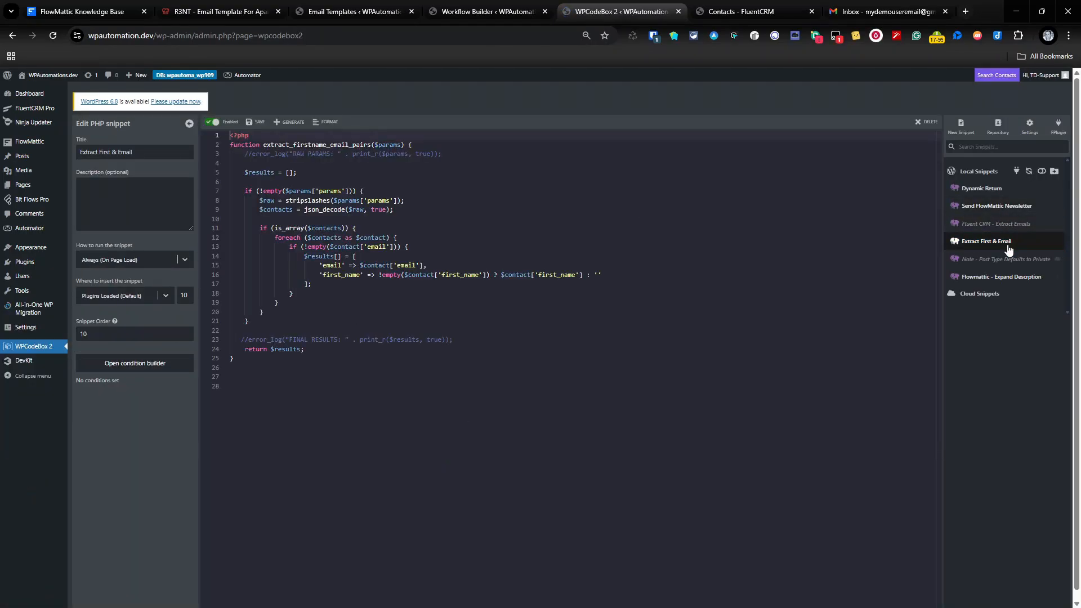
click(983, 248)
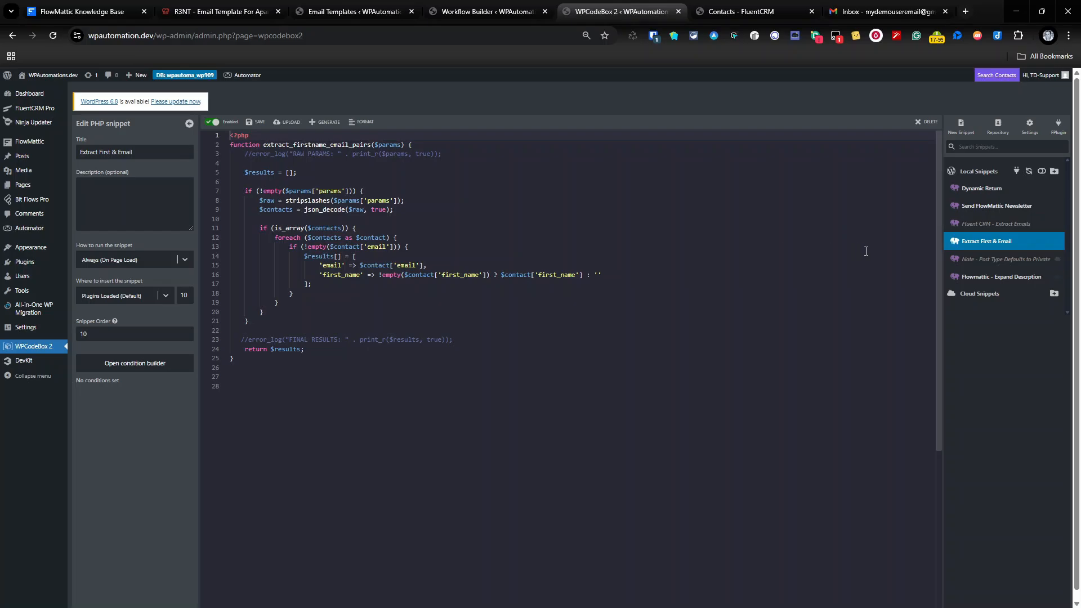
double_click(340, 144)
right_click(339, 145)
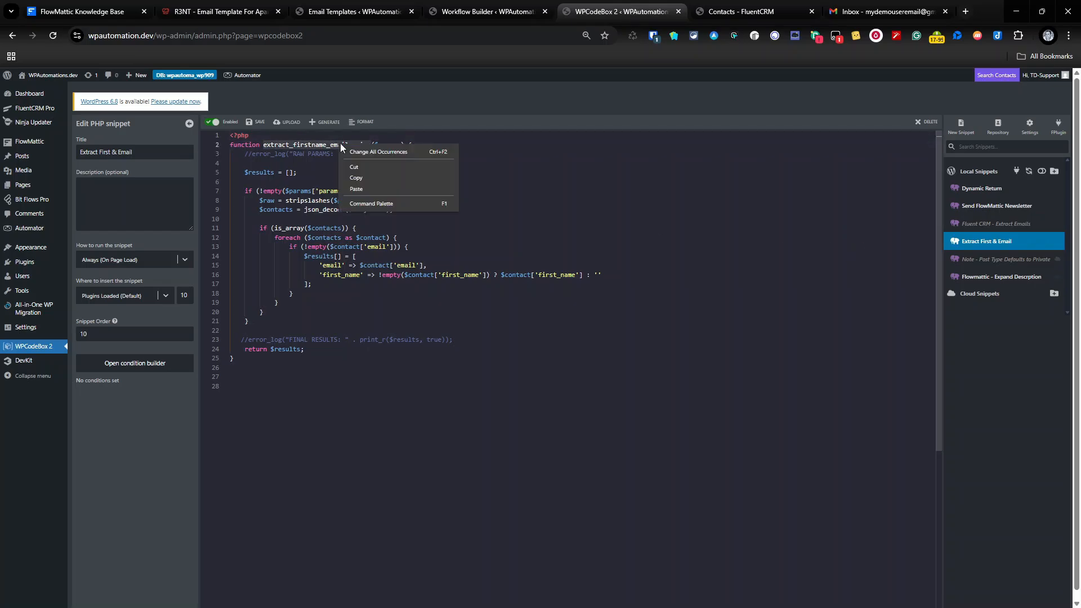
click(391, 179)
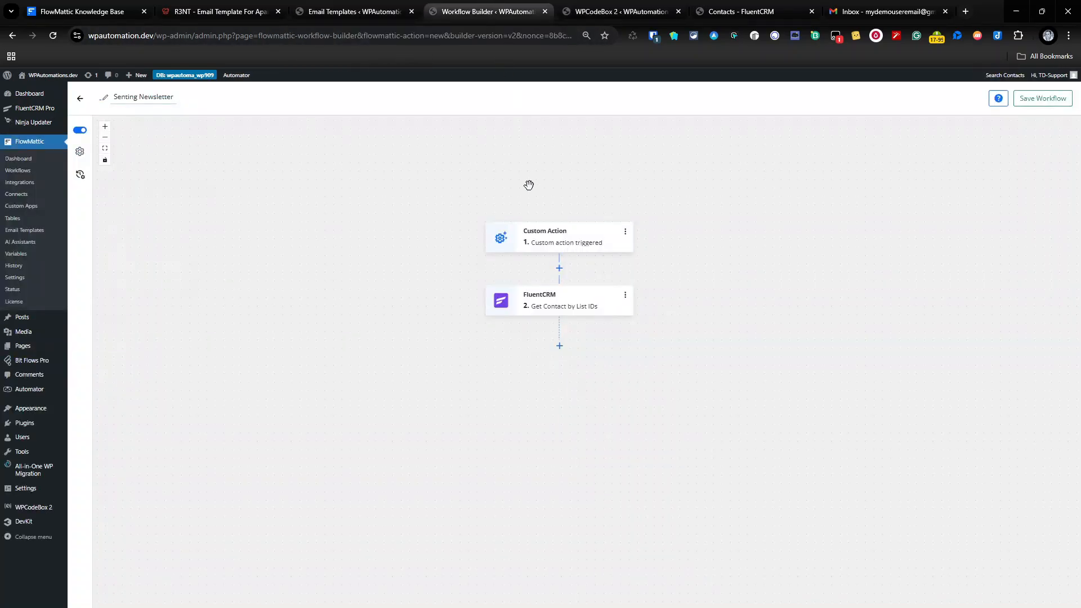
Add a PHP Functions 'Call PHP Function' step that calls the pasted extract_firstname_email_pairs.
click(559, 346)
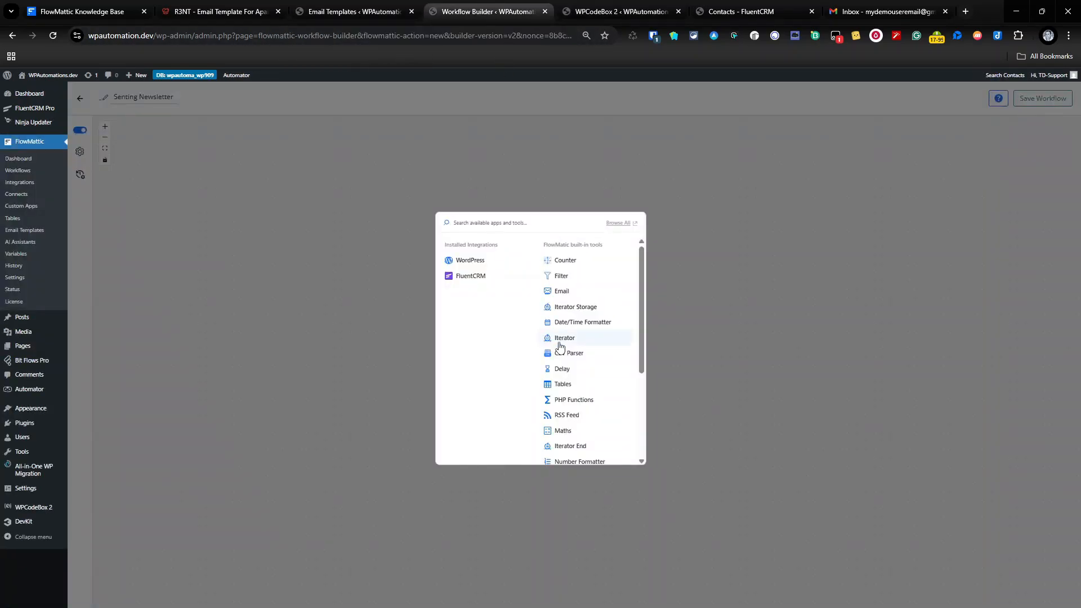
scroll(602, 357, down, 2)
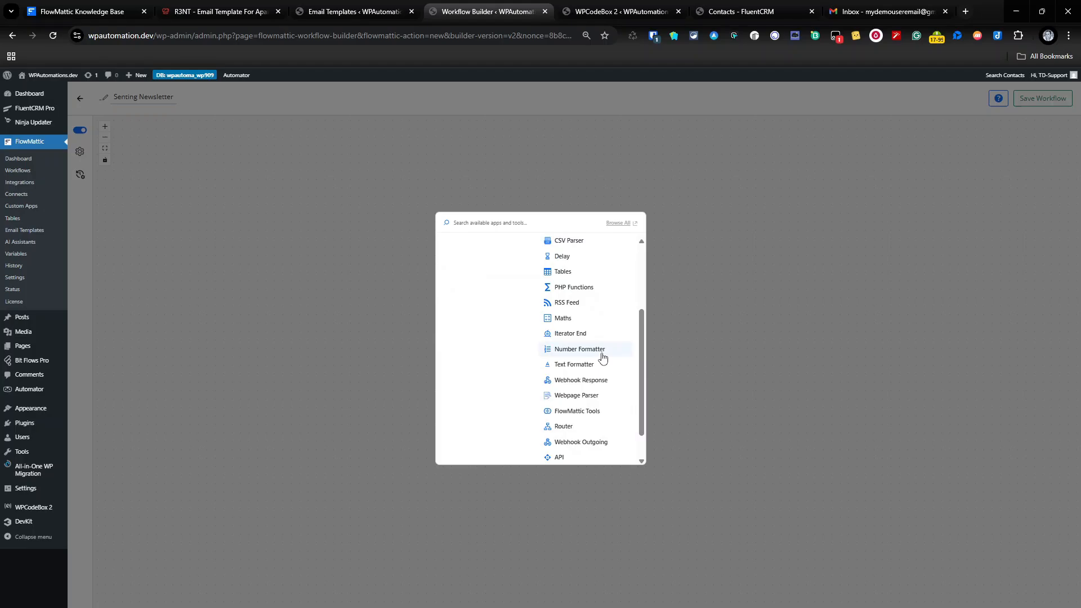
click(587, 292)
click(888, 224)
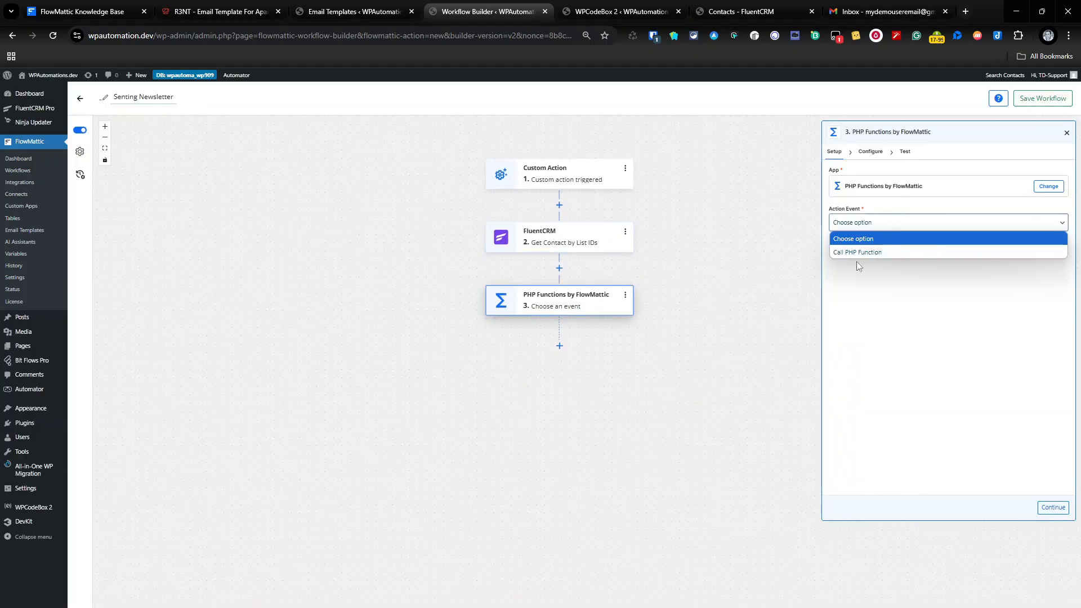
click(866, 252)
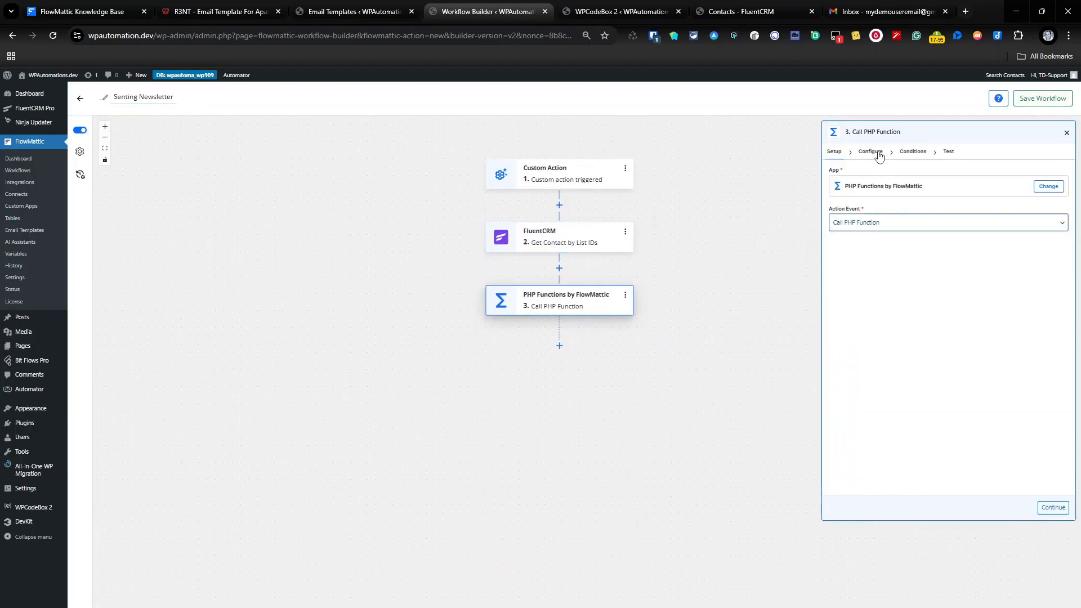
click(872, 152)
click(858, 188)
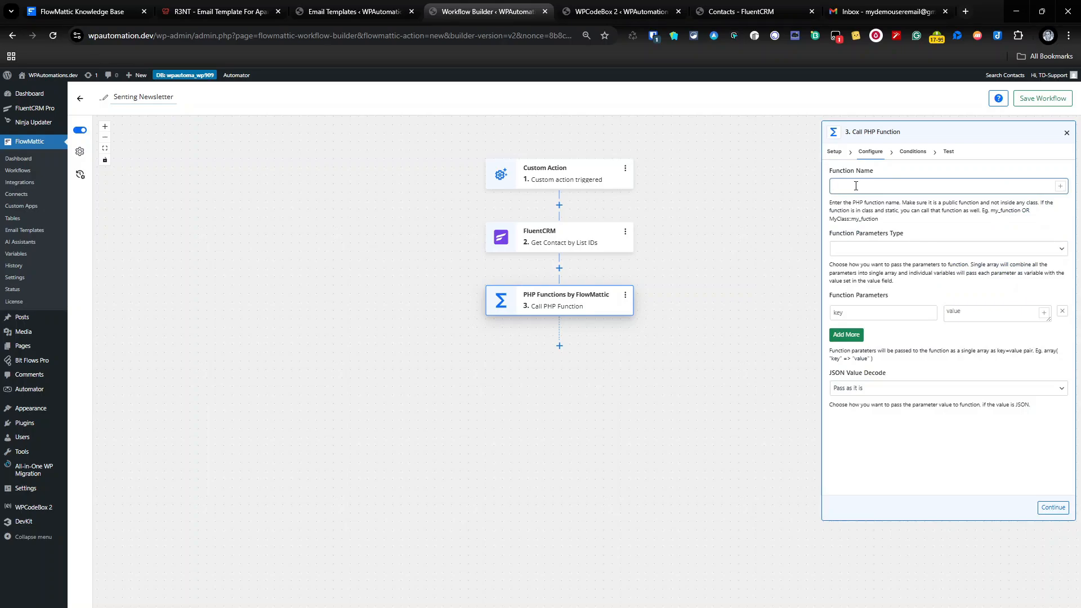
key(ctrl+v)
Pass an individual variable 'params' set to {fluentcrm2.all_contacts_array}, then advance to testing.
click(862, 252)
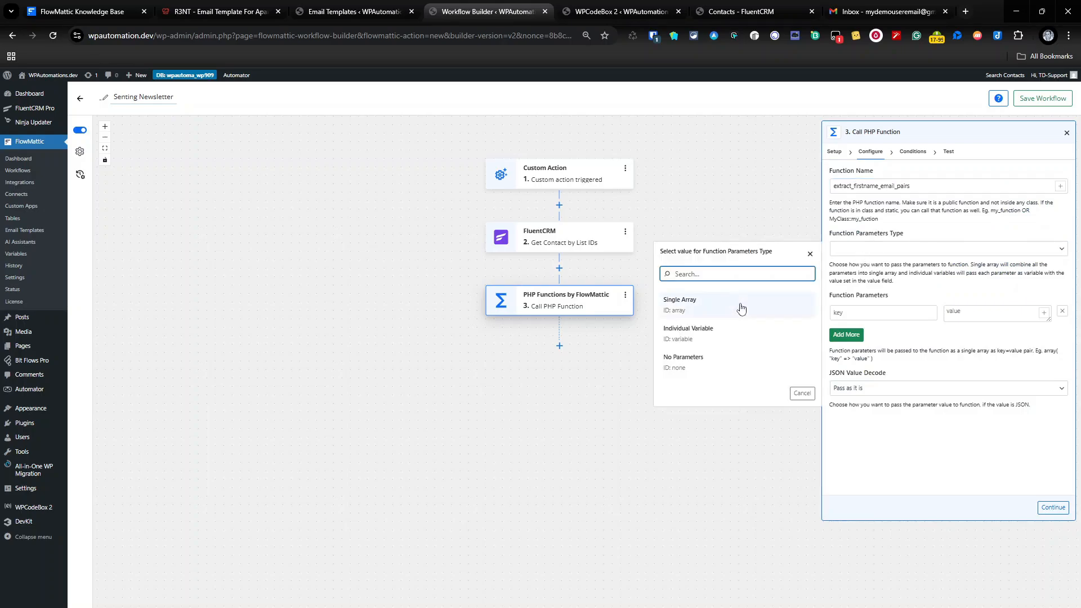
click(732, 337)
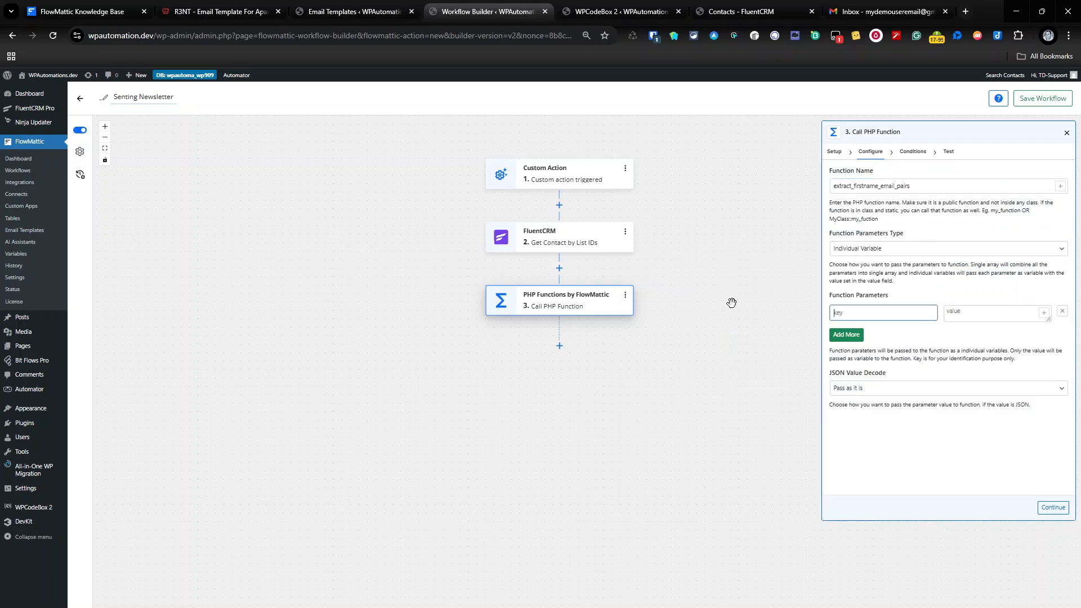
text(params)
key(Tab)
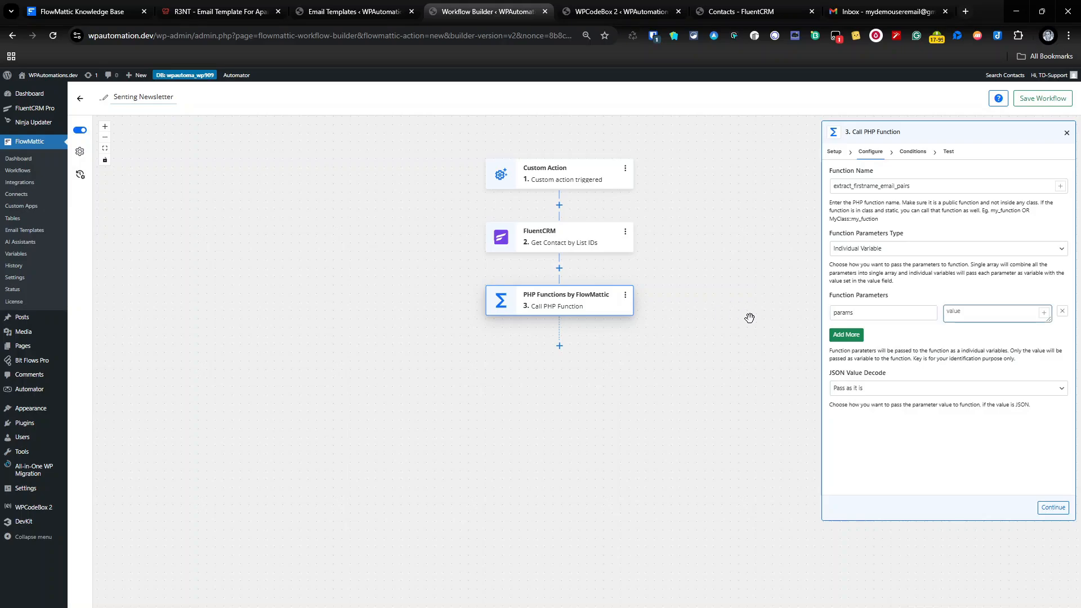
click(1043, 313)
click(791, 400)
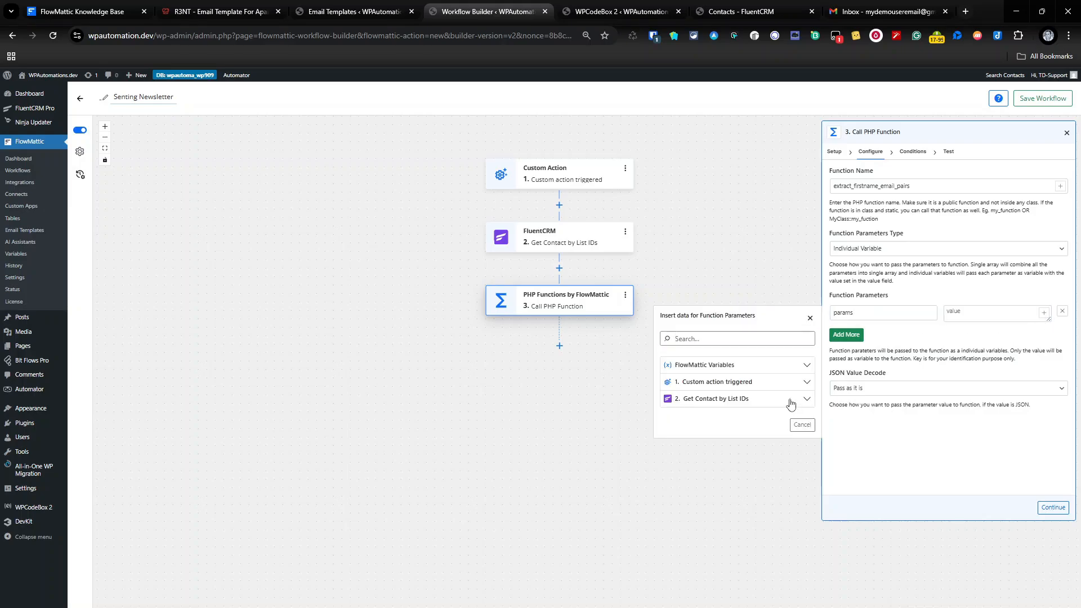
scroll(759, 485, down, 3)
scroll(759, 485, down, 2)
click(758, 489)
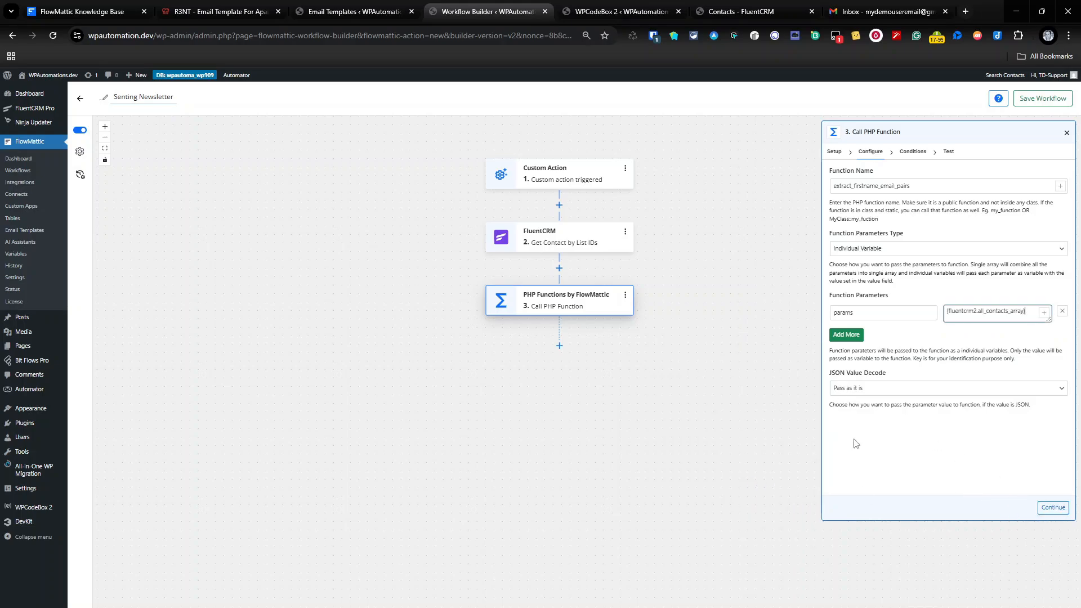
click(1061, 514)
click(1061, 514)
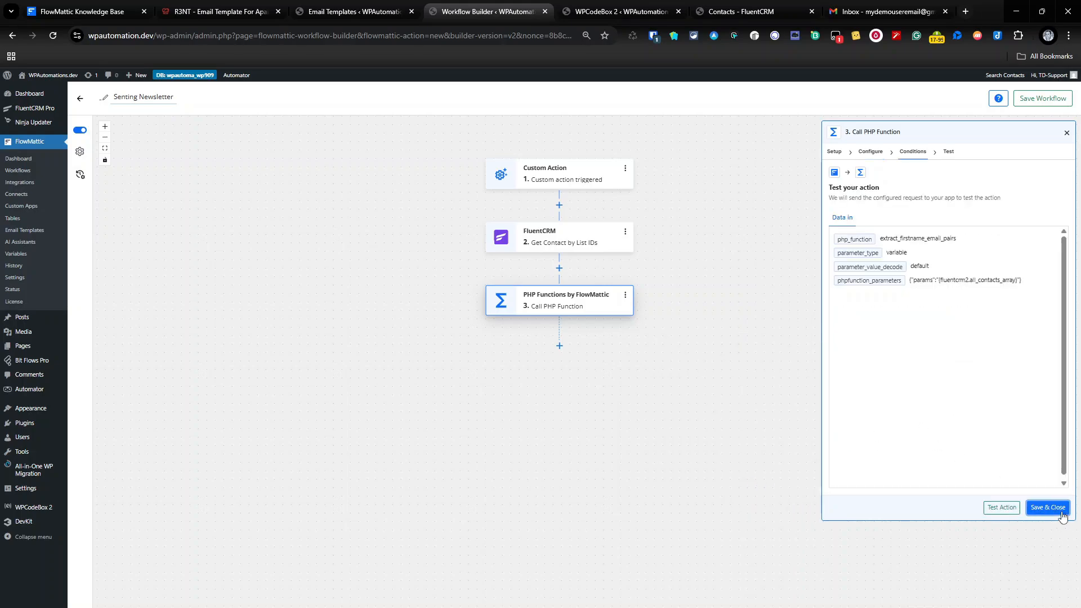
Run a first test, then change Function Parameters Type to Single Array.
click(1004, 512)
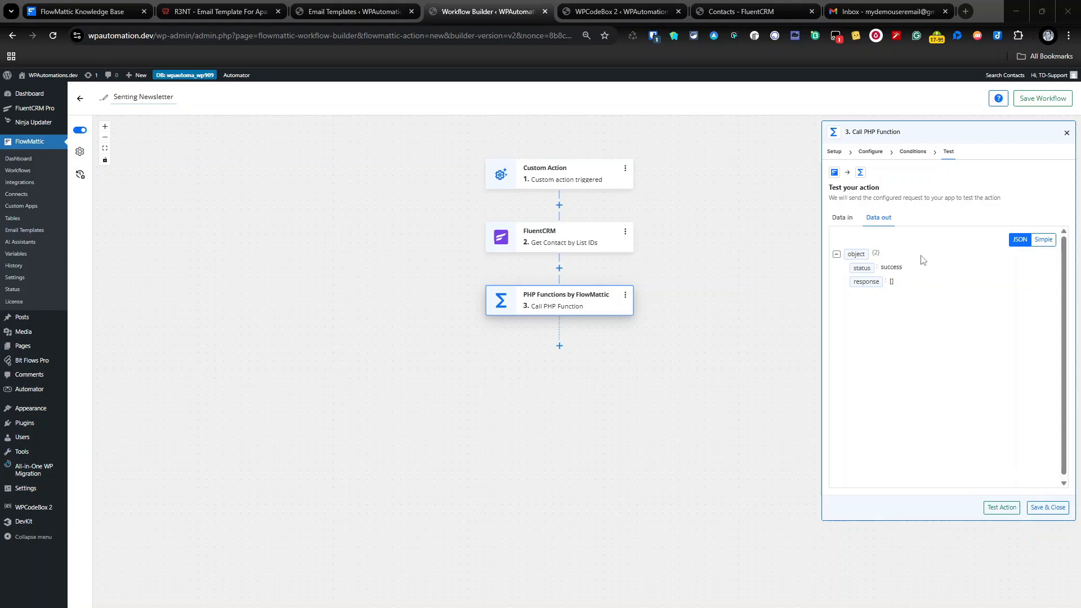
click(908, 151)
click(864, 153)
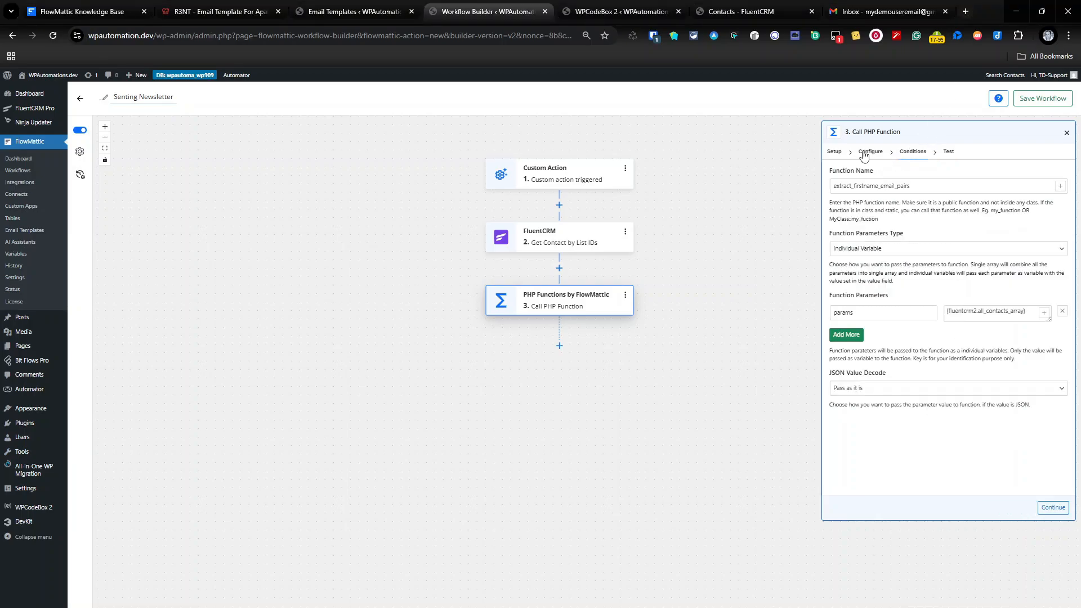
click(915, 247)
click(742, 308)
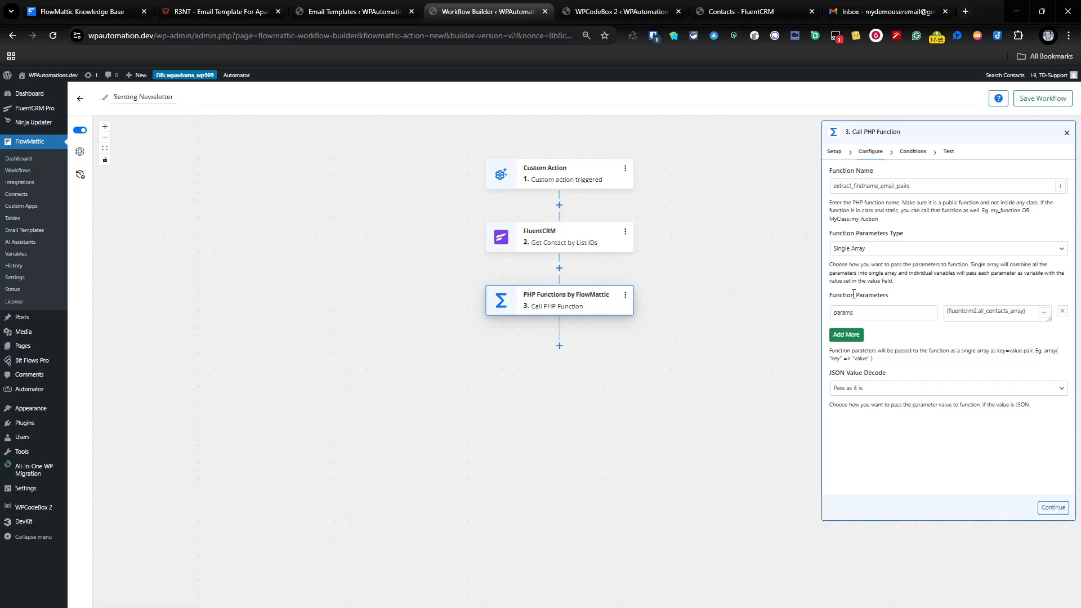
click(1052, 507)
click(1053, 507)
Rerun the test to return each contact's email and first name, then save and close the step.
click(999, 515)
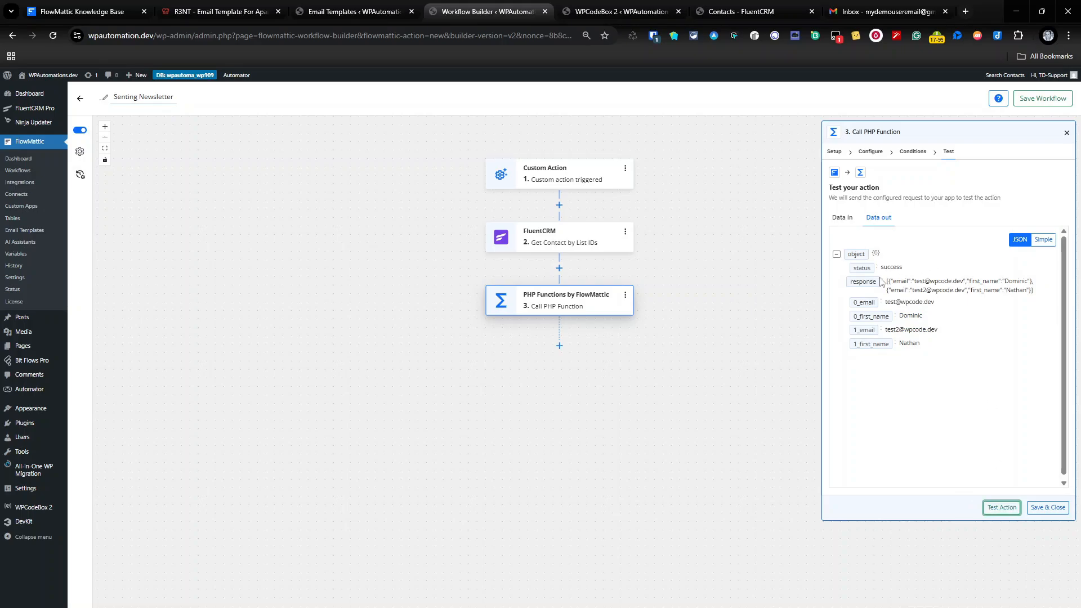
click(875, 153)
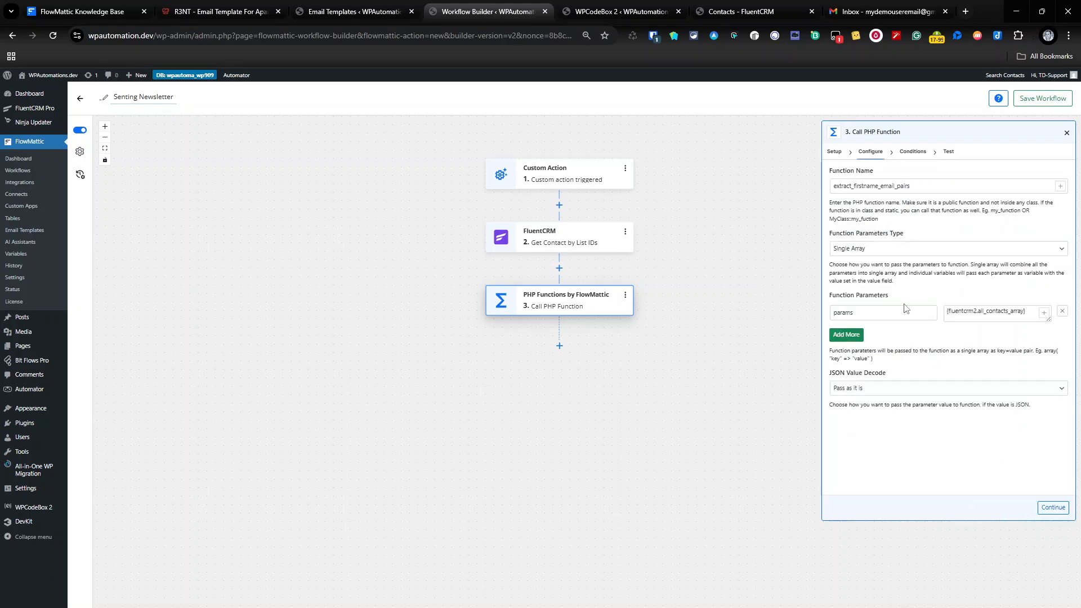
click(950, 152)
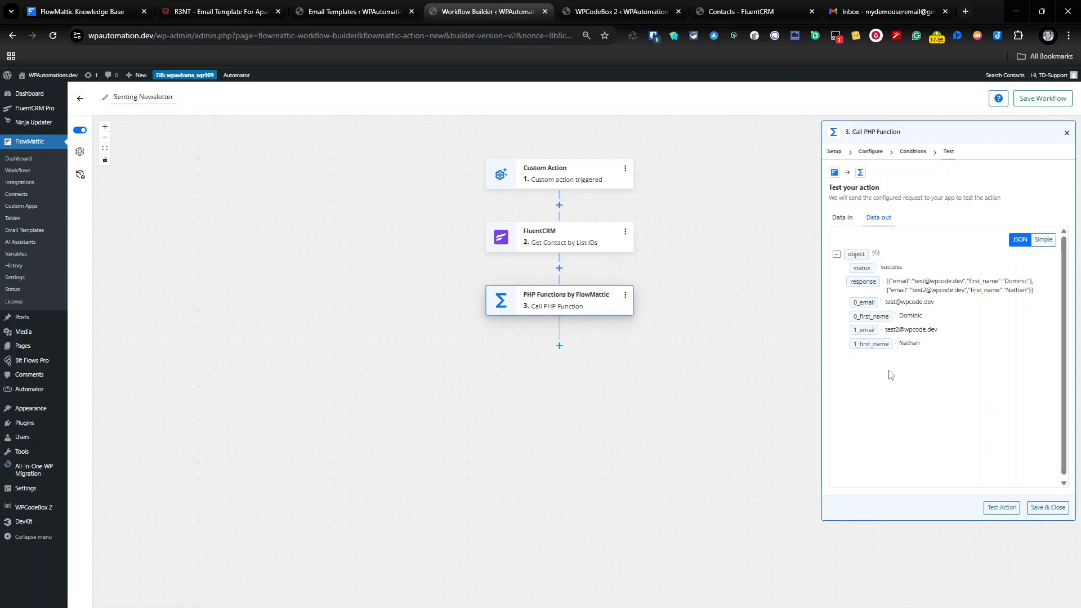
click(1041, 507)
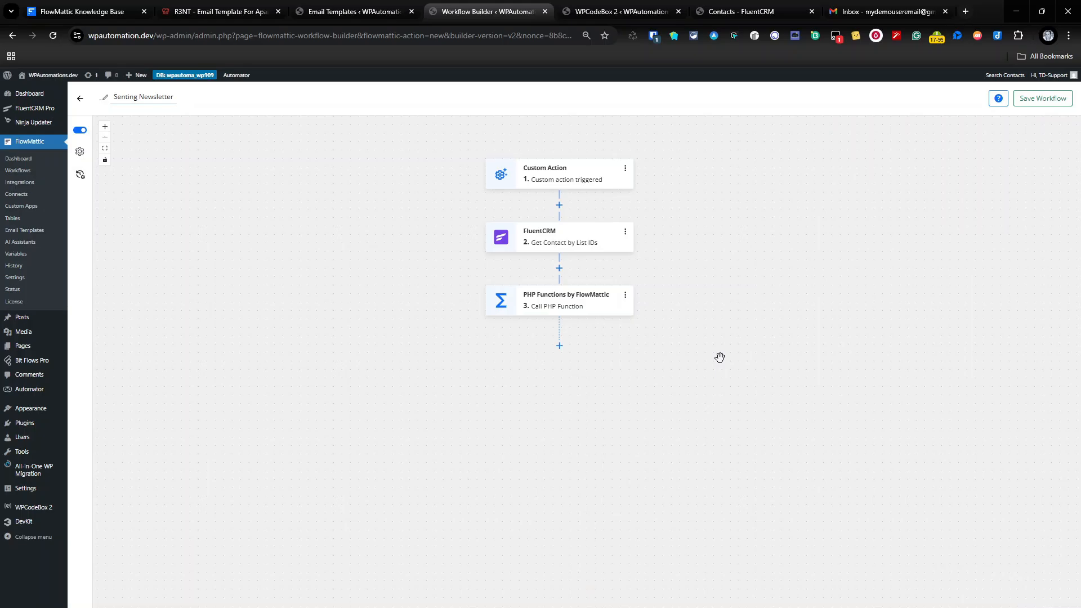
Add an Iterator step after the PHP function using the Loop Through Array action.
click(559, 345)
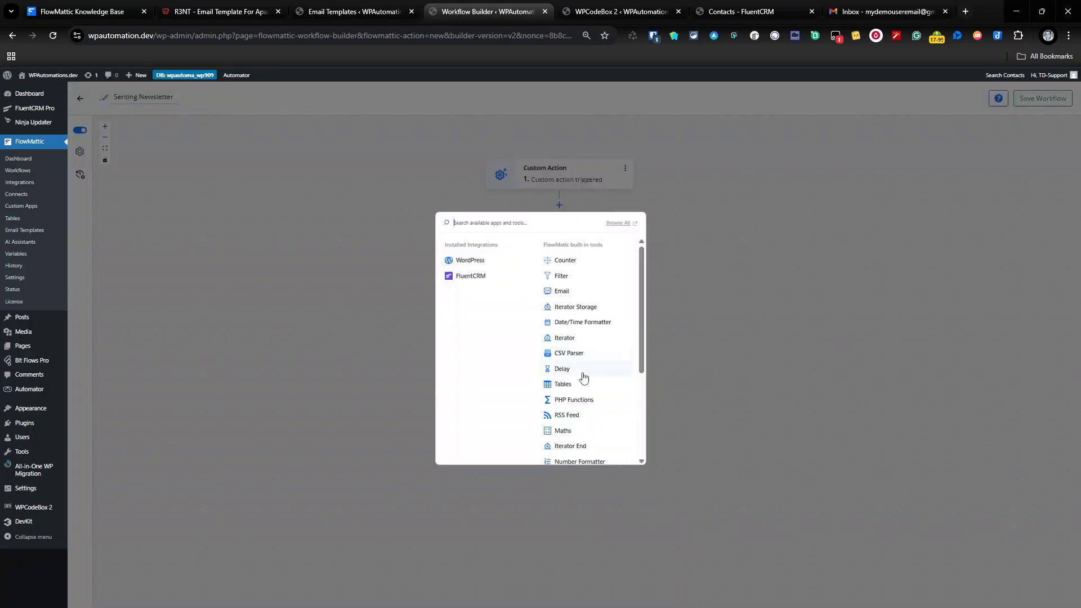
click(565, 338)
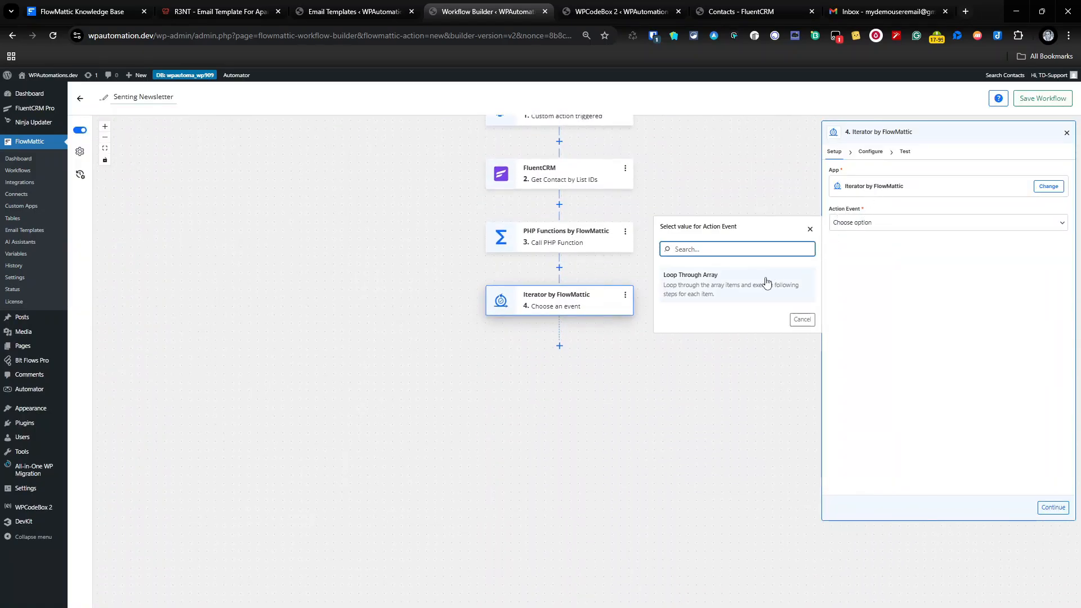
click(765, 281)
click(873, 159)
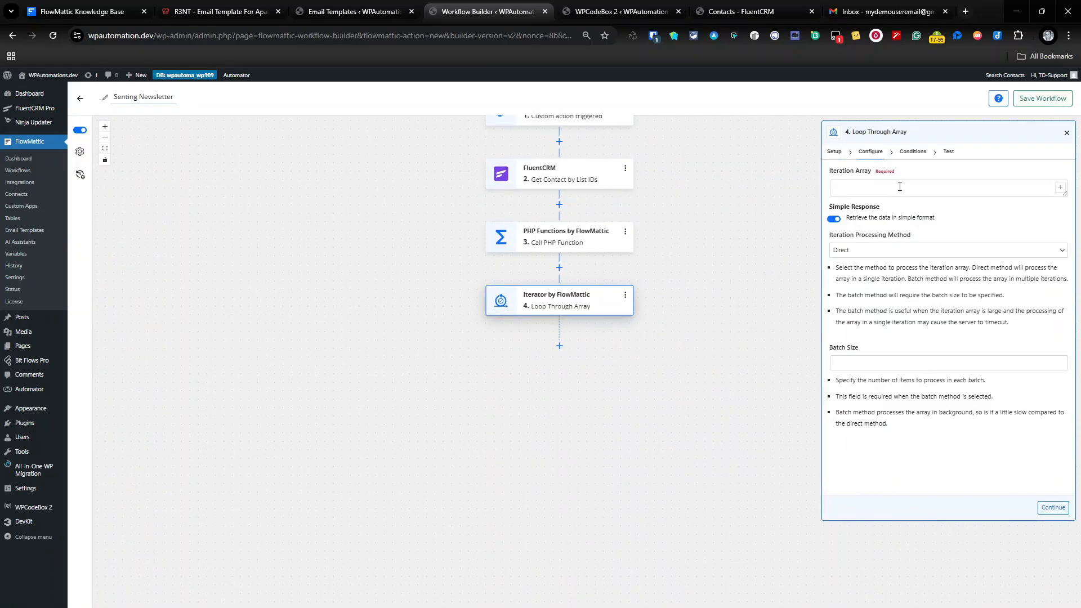
Set the Iteration Array to {php_functions3.response} with Direct processing, and save the step.
click(1060, 187)
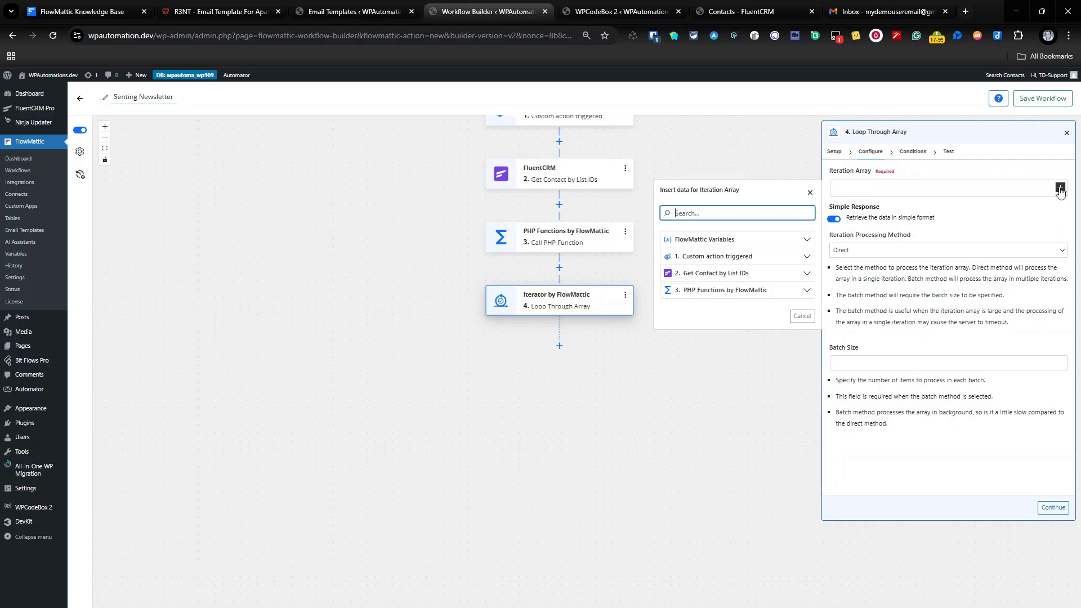
click(757, 291)
click(758, 335)
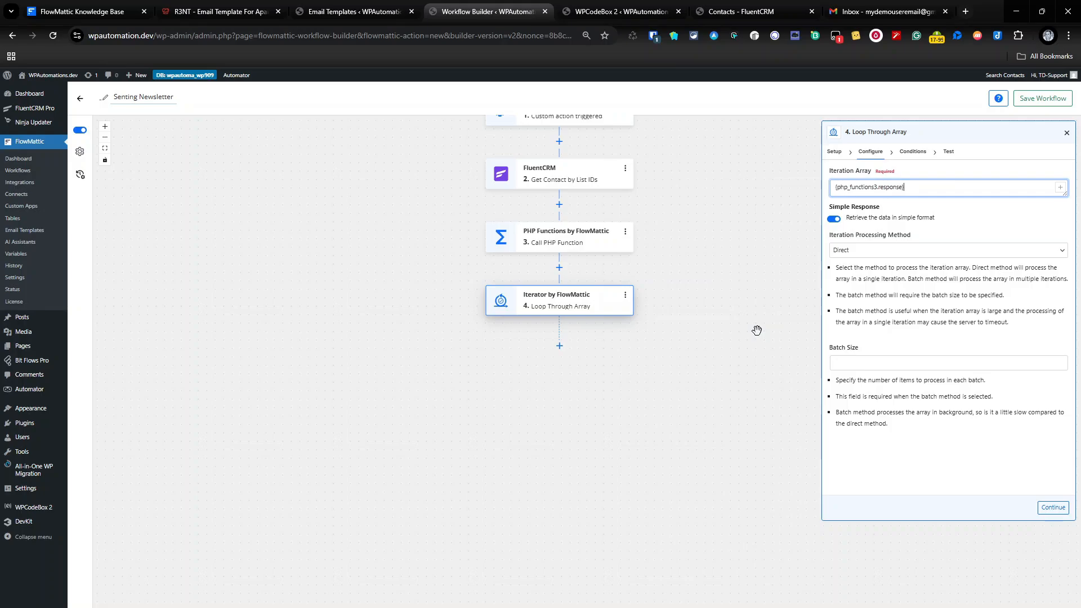
click(945, 252)
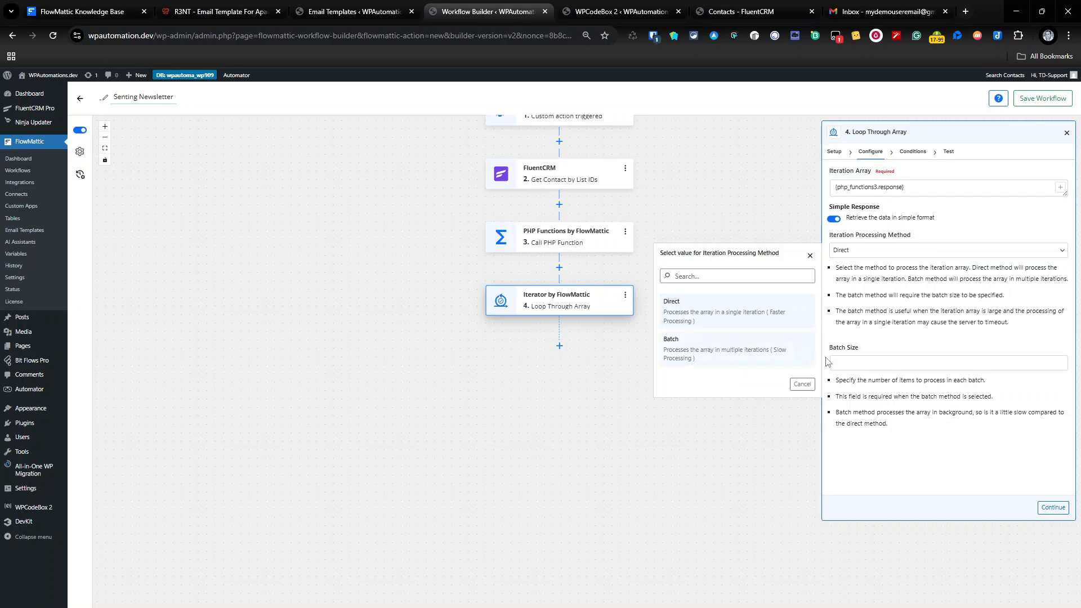
click(966, 323)
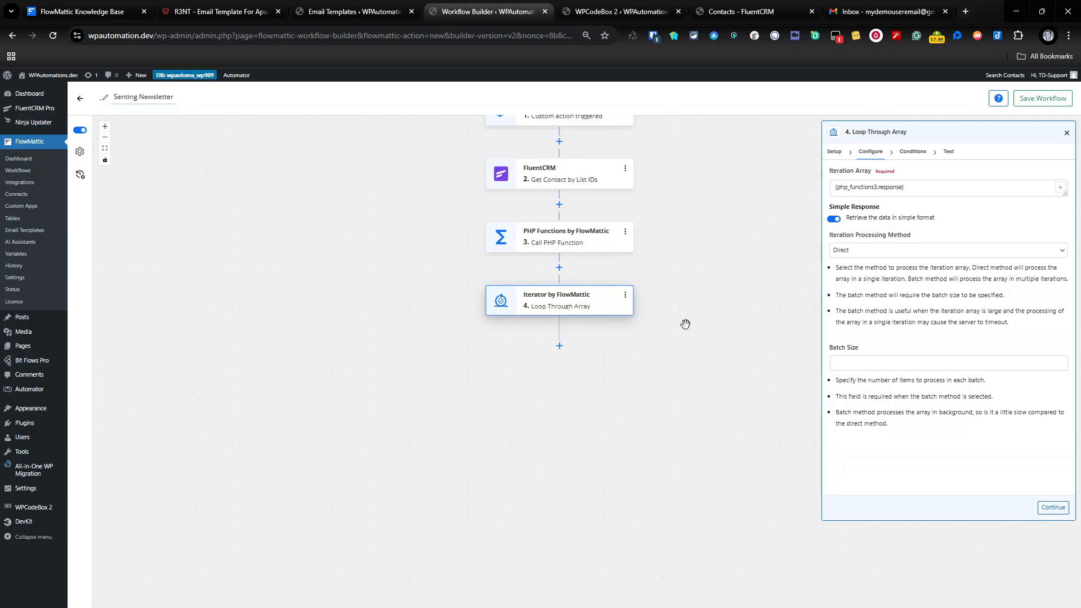
click(1053, 508)
click(1053, 509)
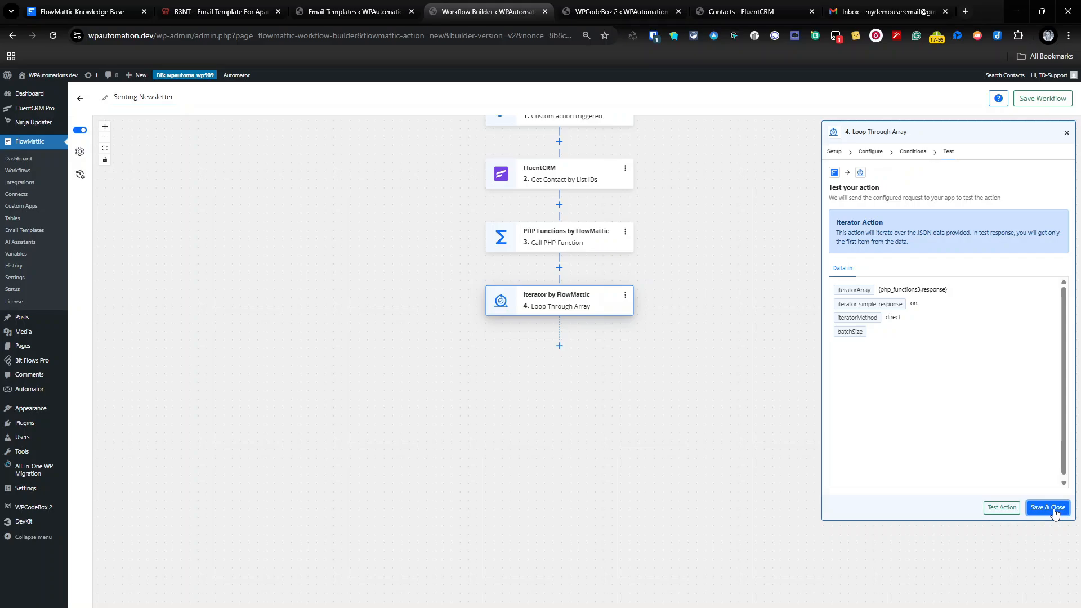
click(1048, 508)
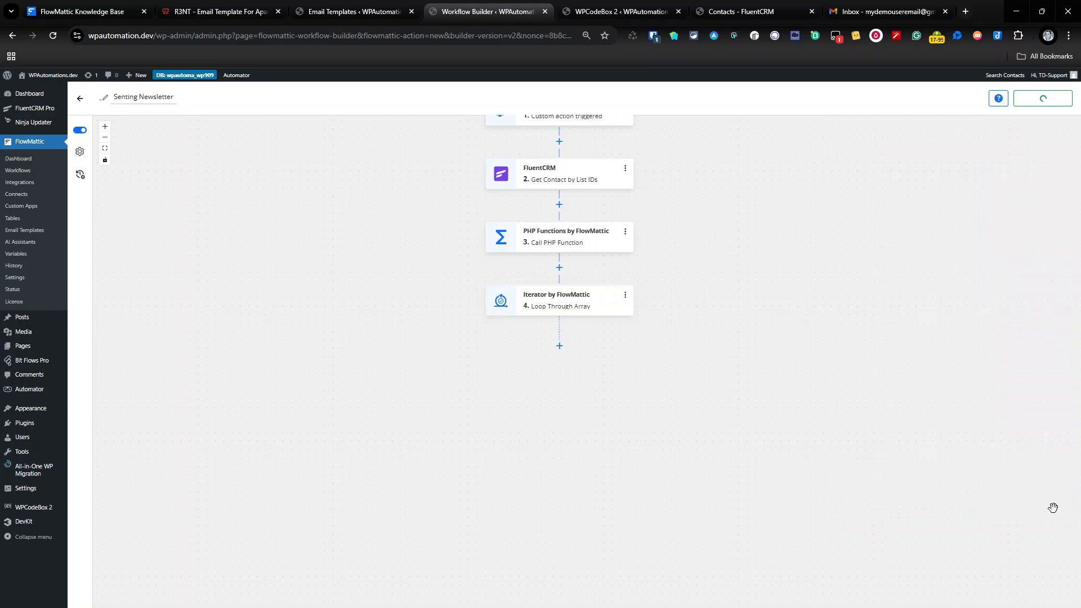
Add an Email step after the iterator using the Send Template Email action.
click(559, 346)
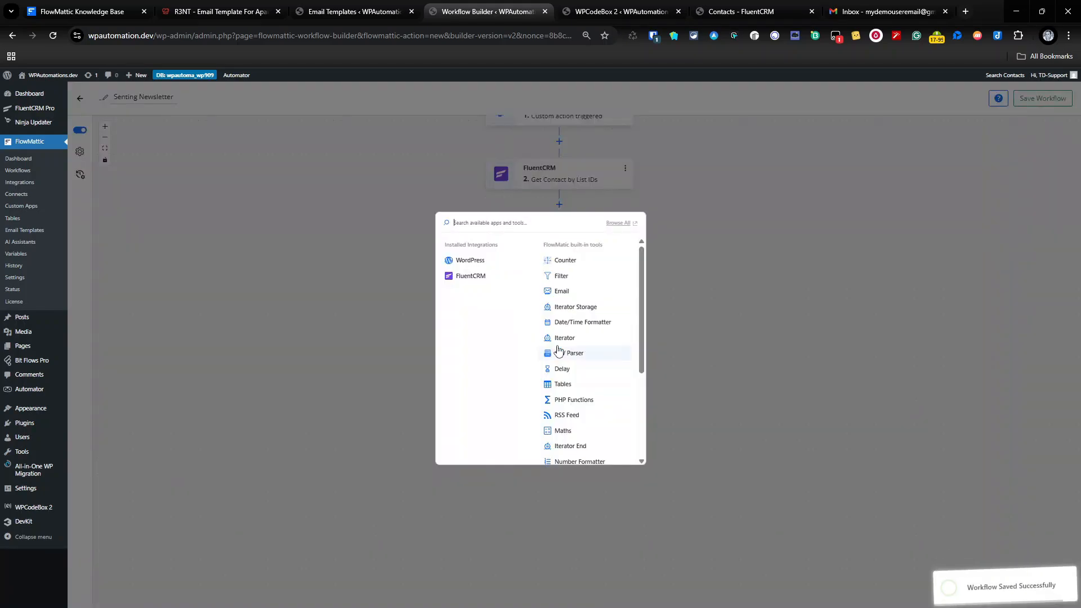
click(554, 292)
click(863, 224)
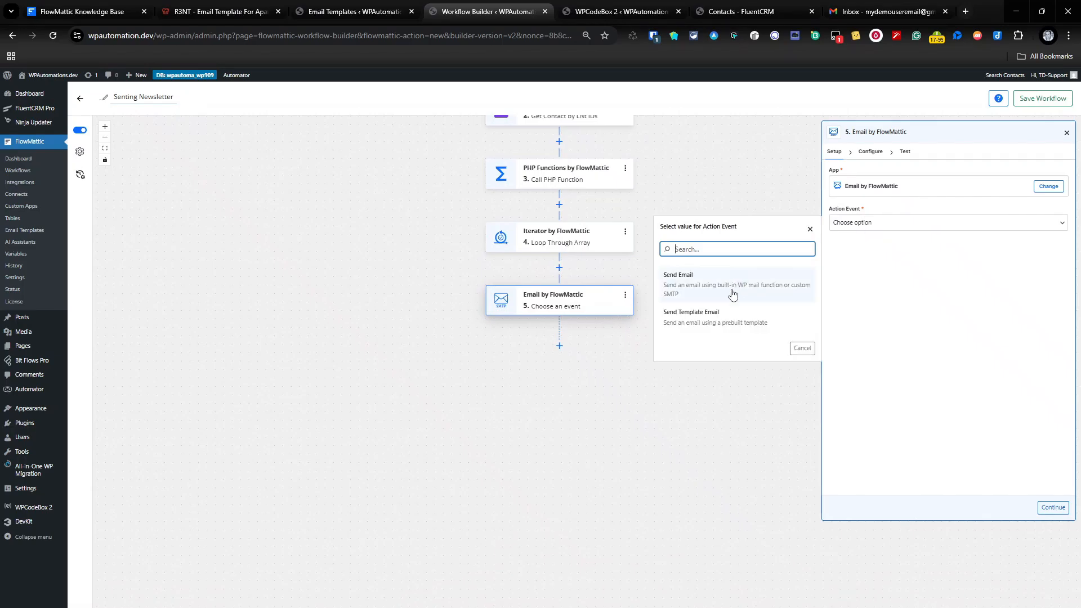
click(737, 321)
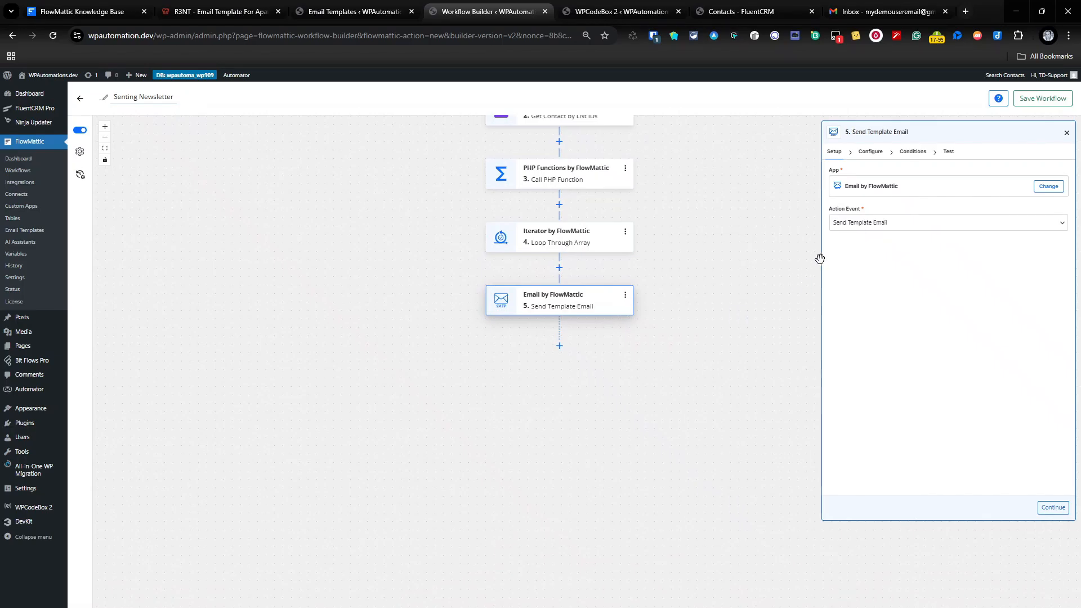
click(870, 151)
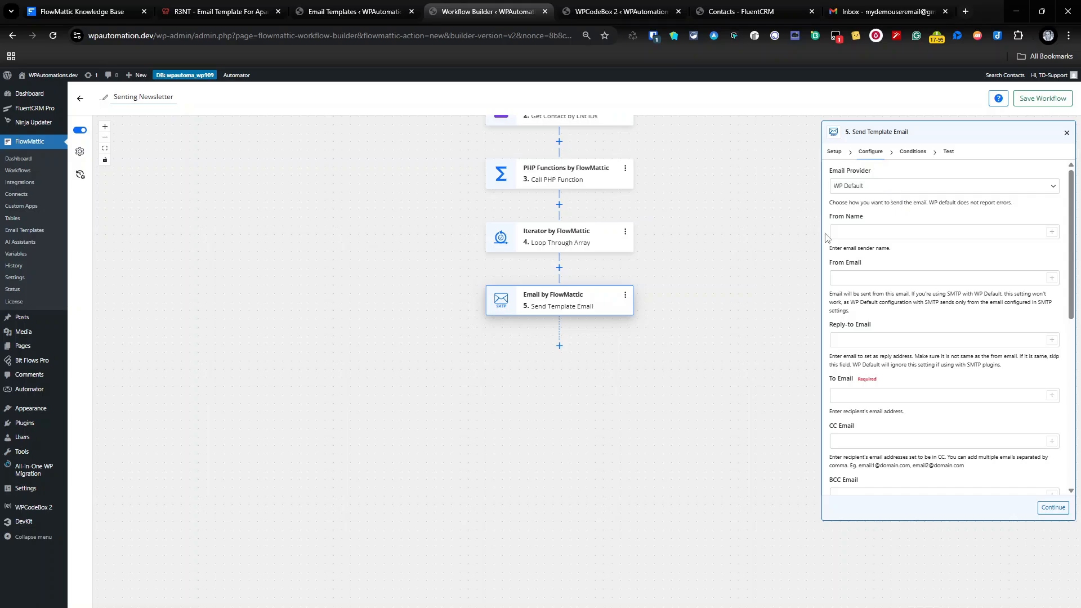
Fill in the sender name and paste the same address as sender email.
click(922, 230)
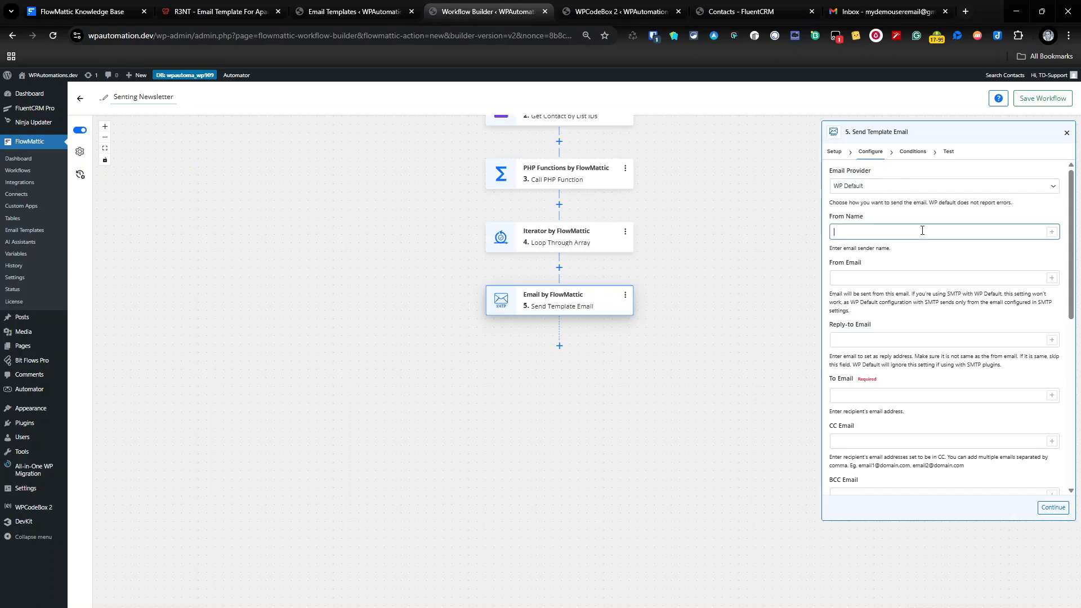
key(ctrl+a)
key(ctrl+c)
click(857, 278)
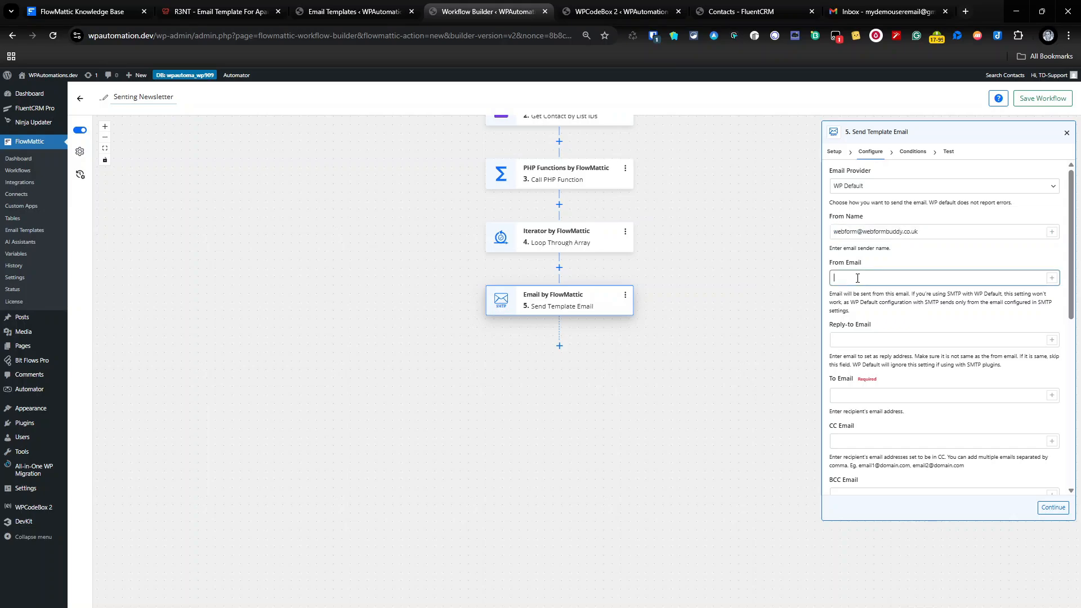
key(ctrl+v)
Browse the Loop Through Array data for the recipient without inserting it, then move past conditions.
click(1002, 401)
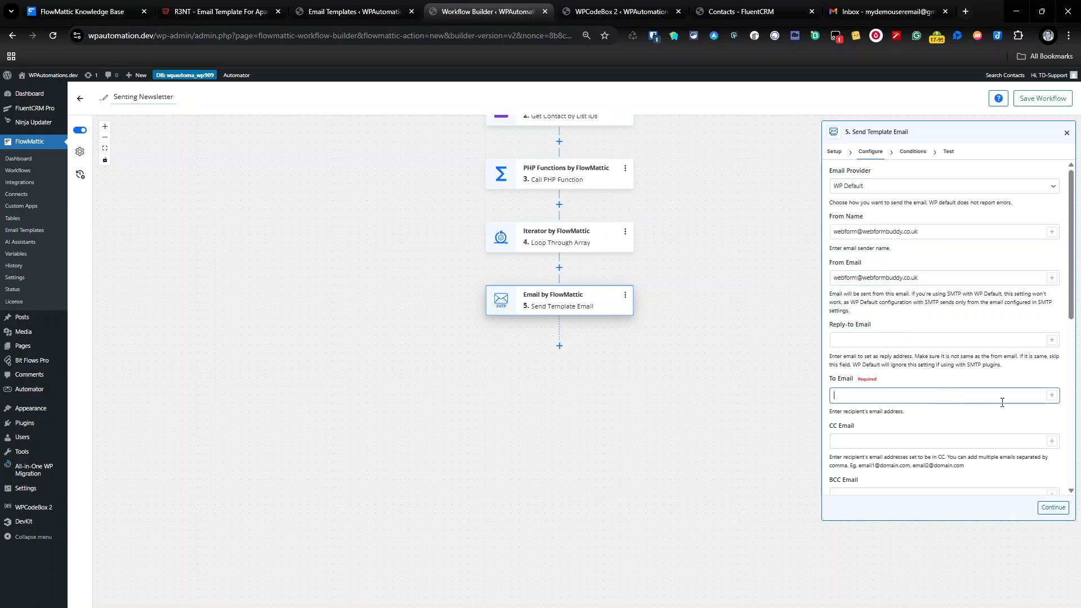
click(1051, 395)
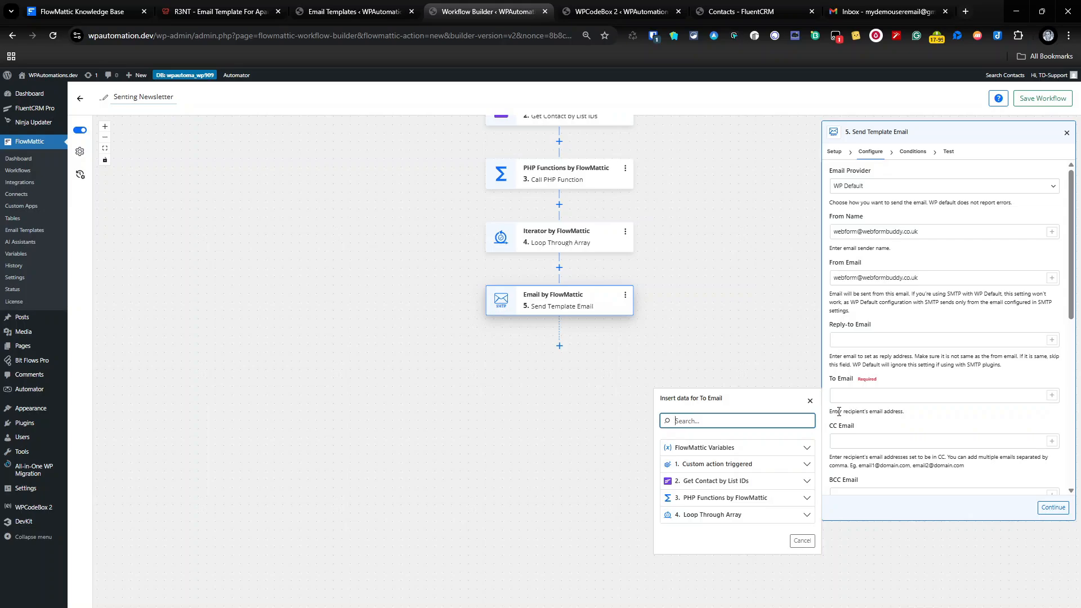
click(754, 516)
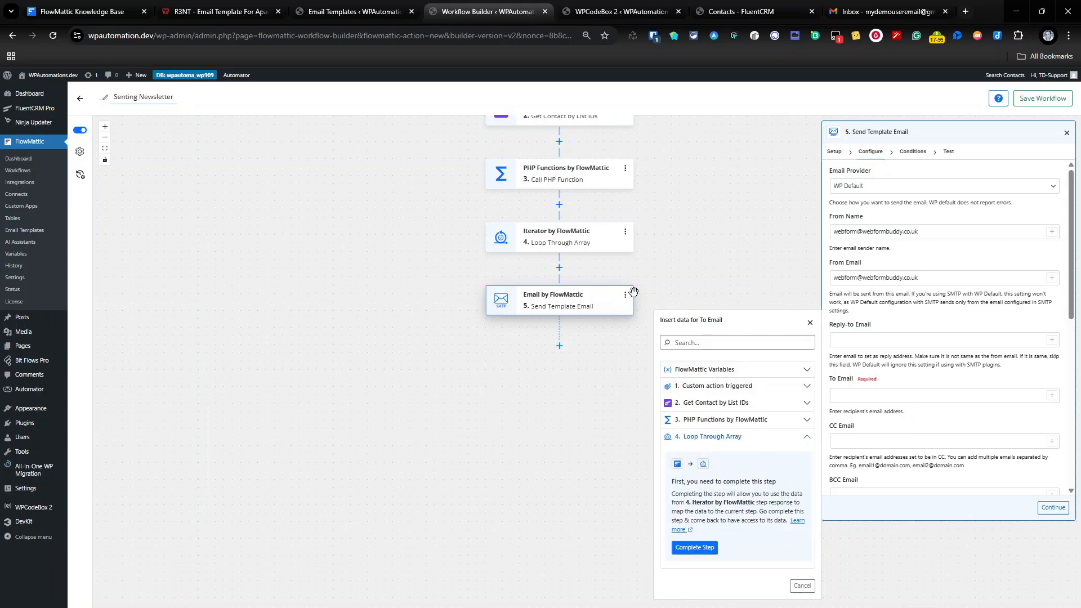
click(810, 322)
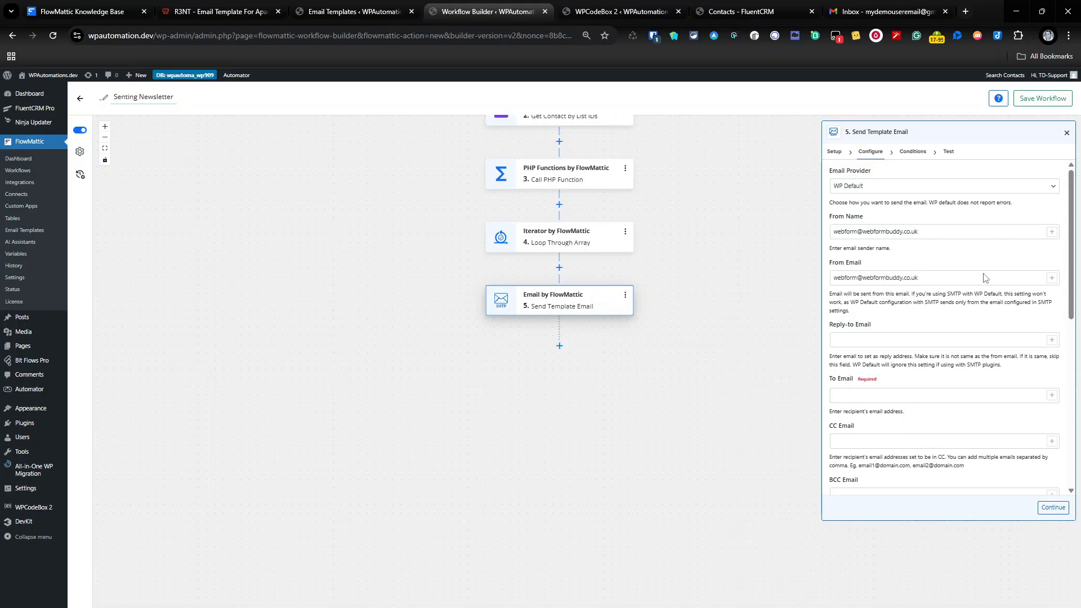
click(1052, 507)
click(1052, 507)
Close the email step, then test the Loop Through Array step for one contact's email and first name and save.
click(1046, 506)
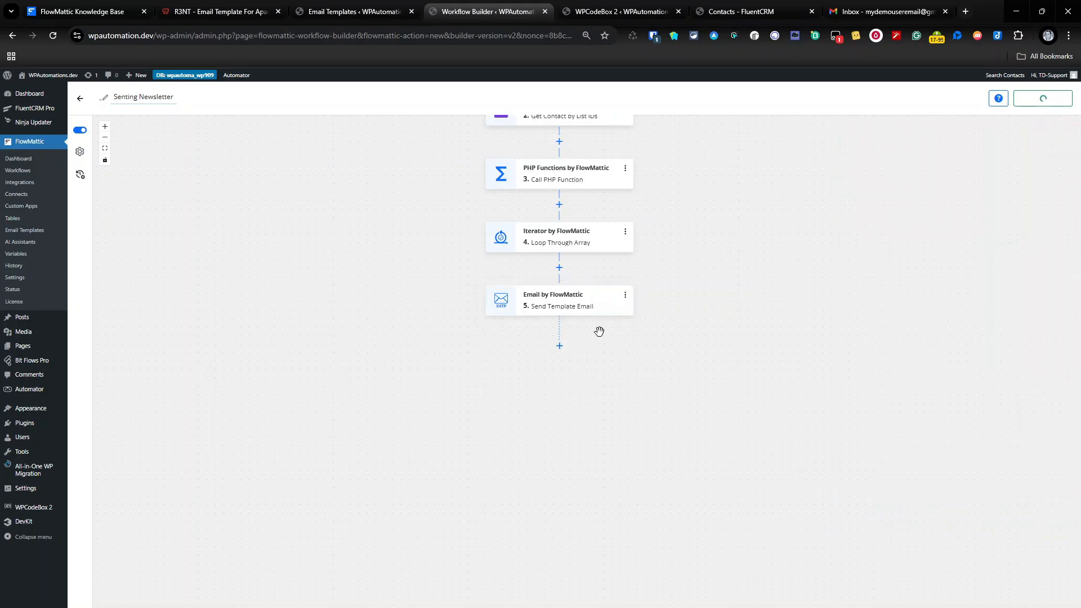
click(598, 246)
click(947, 155)
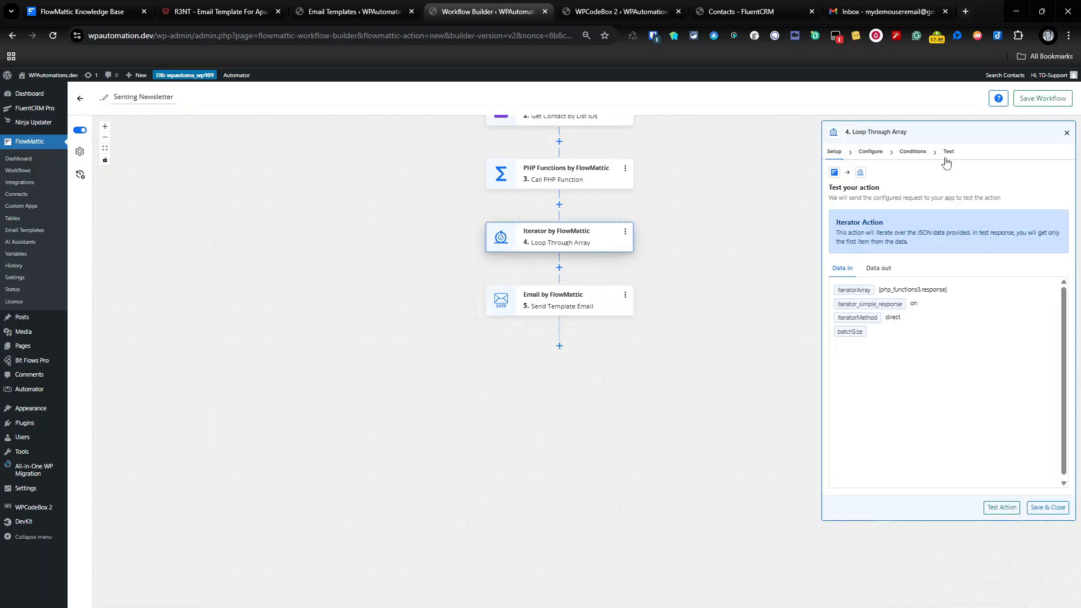
click(1001, 507)
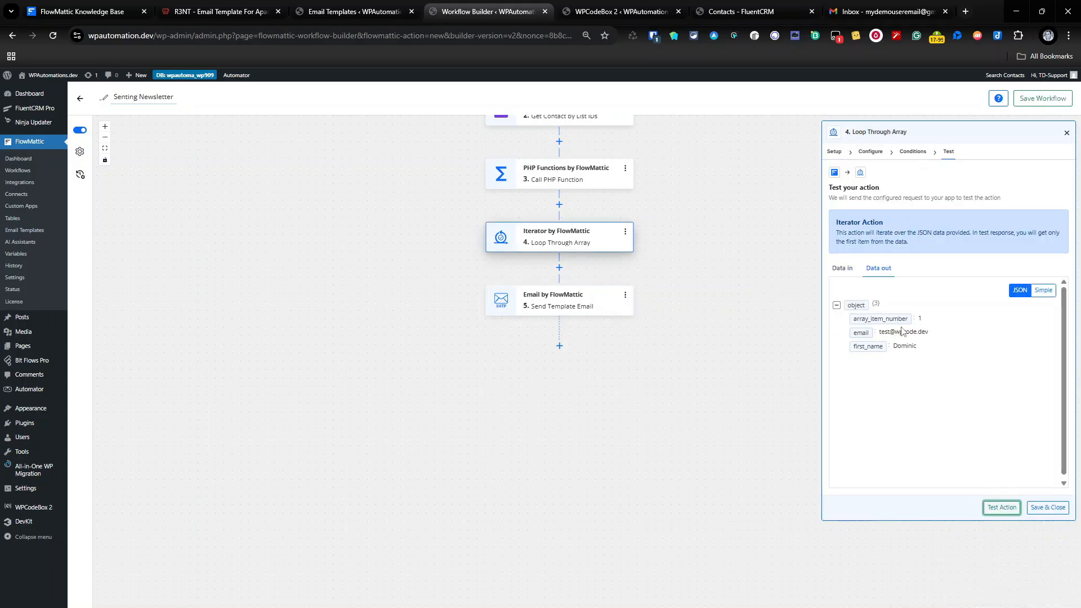
click(1050, 507)
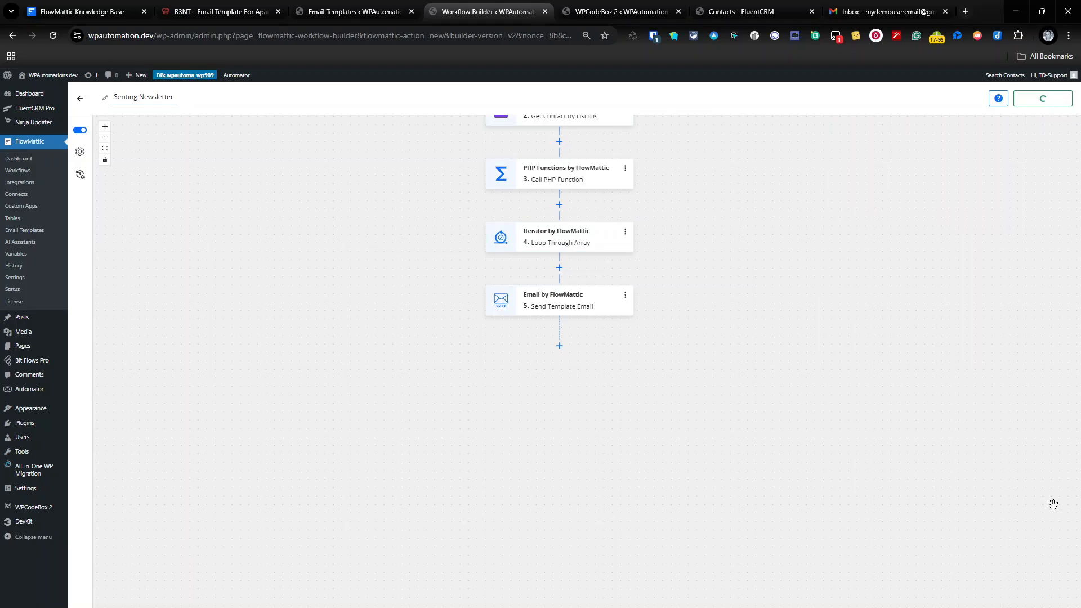
Set the template email's To Email to {iterator4.email}.
click(607, 295)
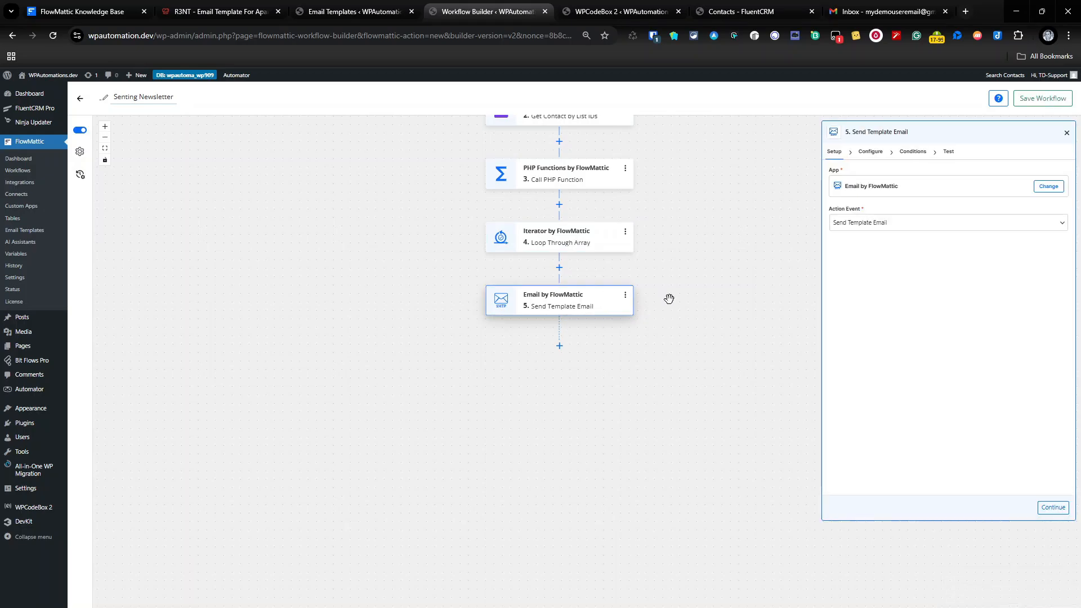
click(870, 153)
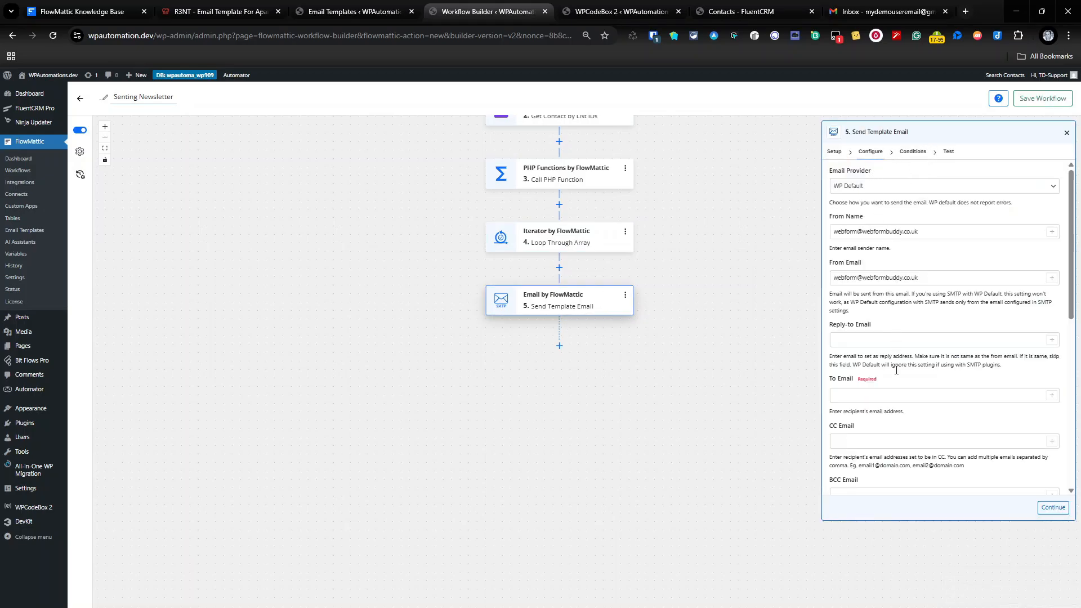
scroll(896, 370, down, 1)
click(1051, 339)
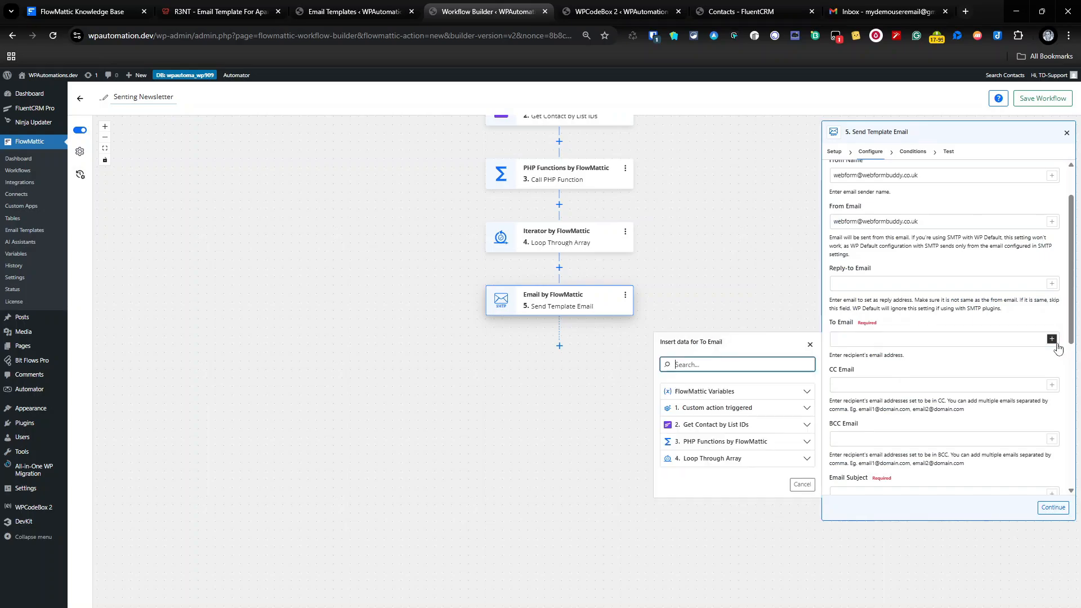
click(718, 460)
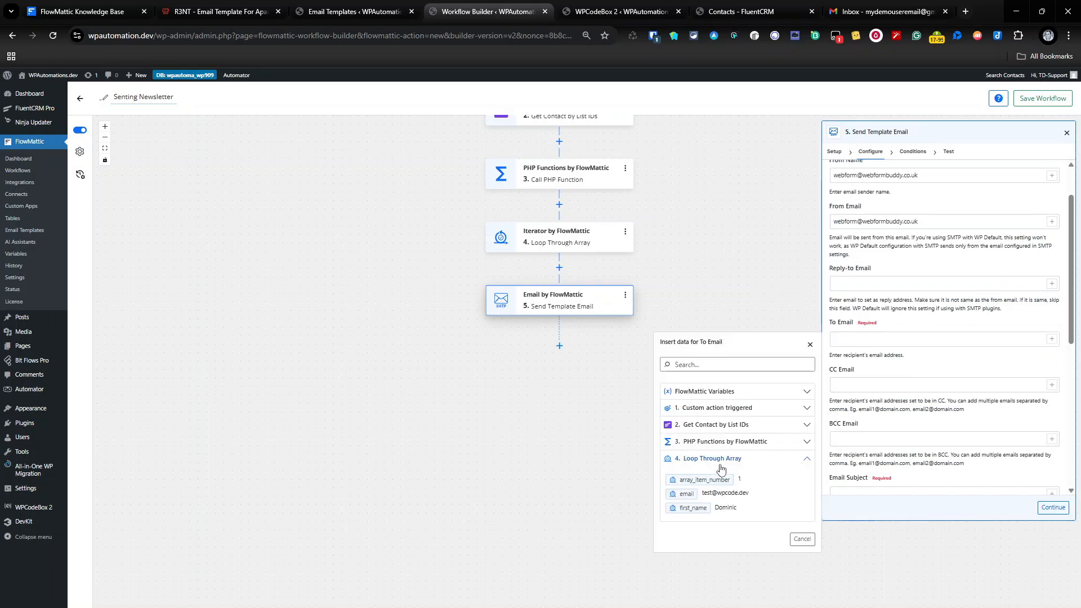
click(721, 500)
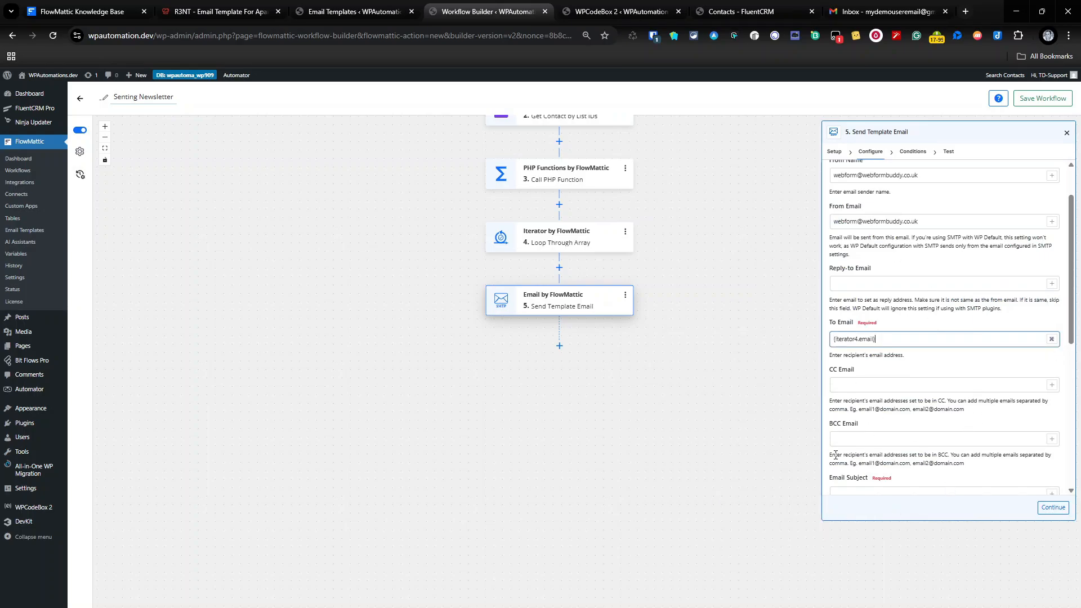
Switch the Email Template from Test to Build Out.
scroll(872, 436, down, 6)
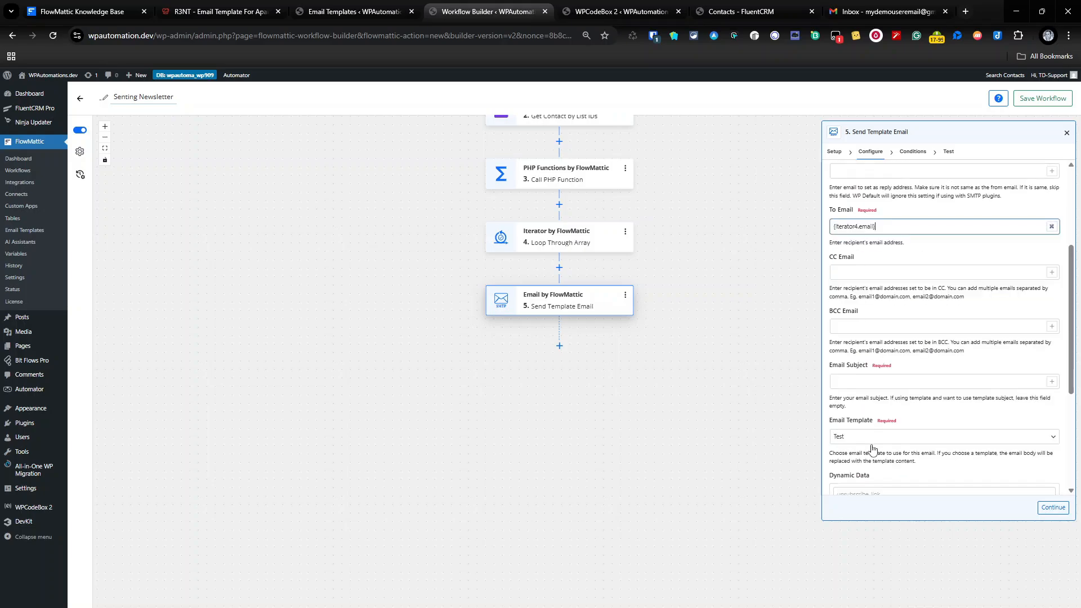
scroll(912, 346, up, 1)
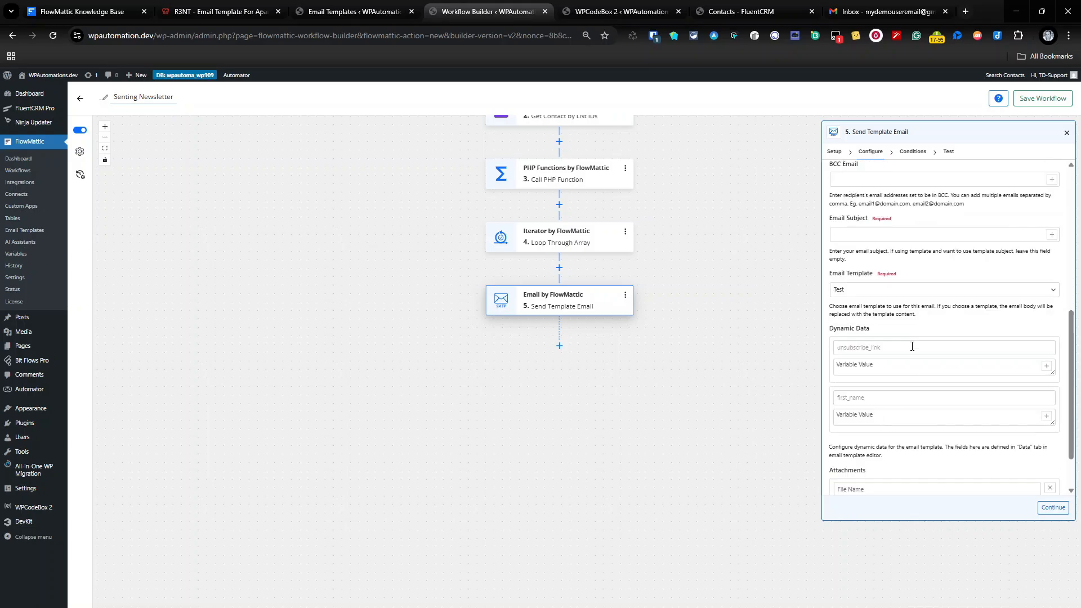
scroll(925, 374, up, 6)
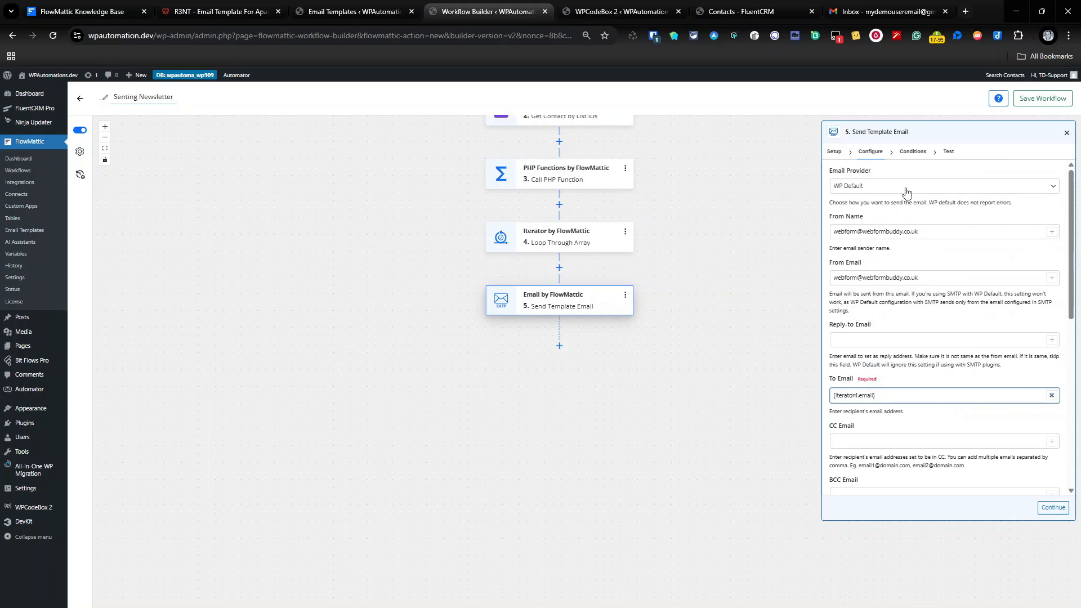
scroll(922, 280, down, 1)
scroll(922, 280, down, 3)
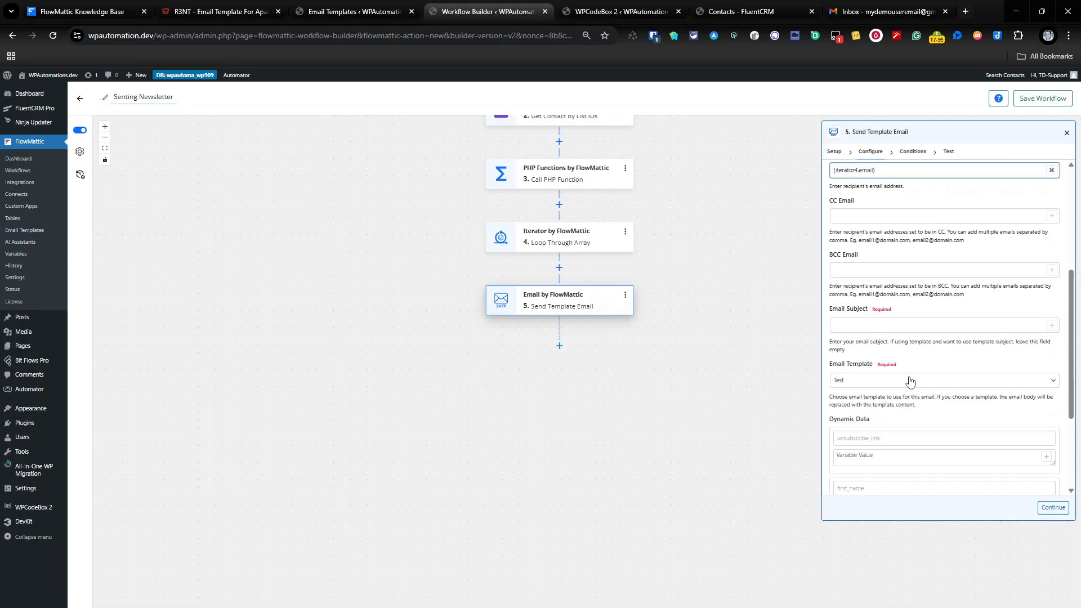
click(910, 381)
click(695, 467)
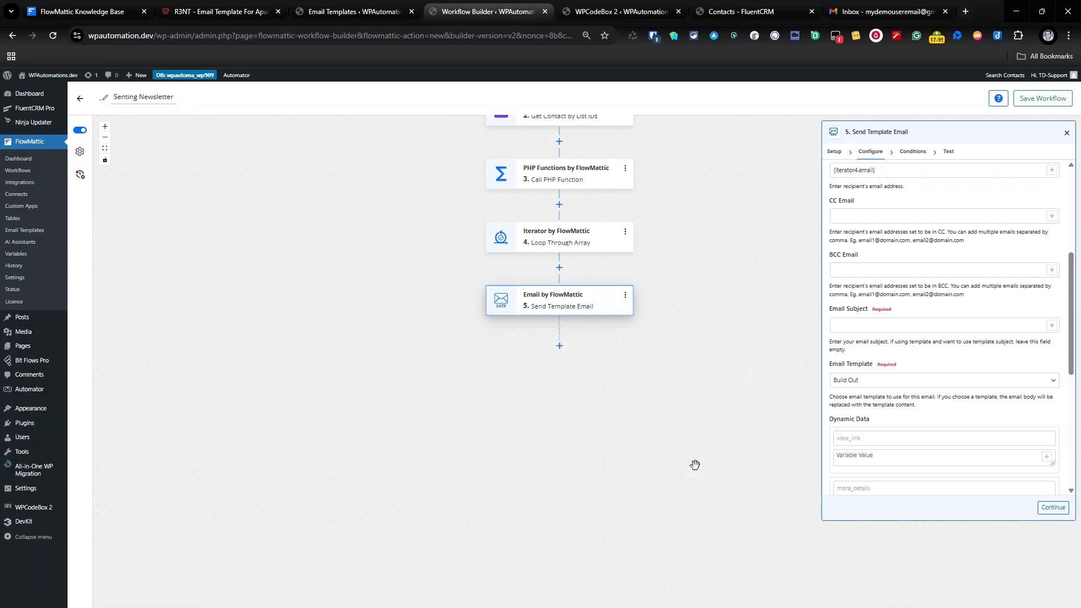
Enter the subject 'A new property available' and URLs for view_link, more_details and unsubscribe.
click(859, 327)
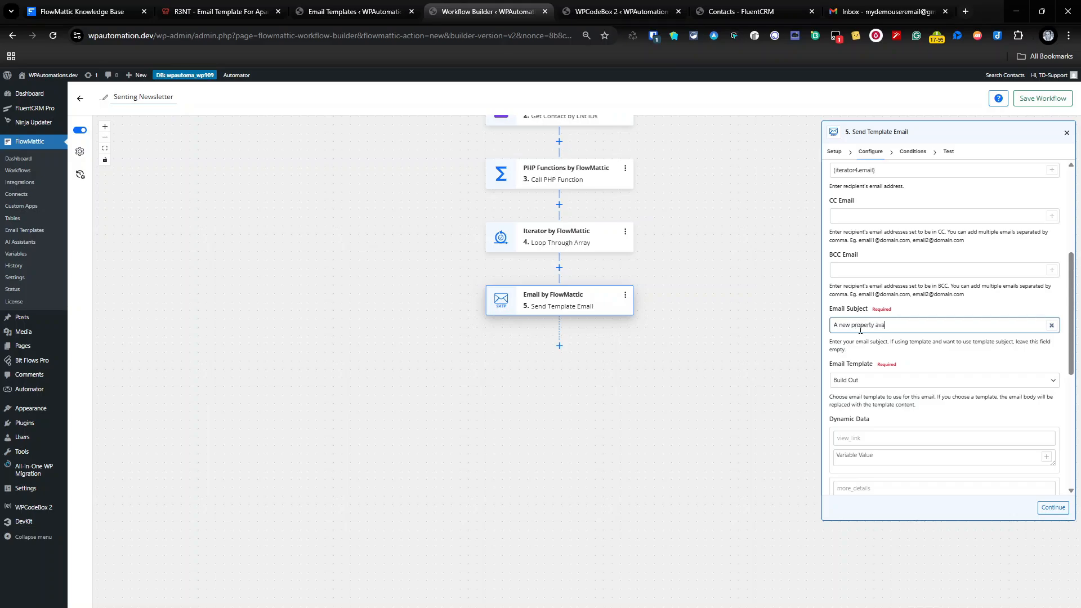
scroll(894, 394, down, 2)
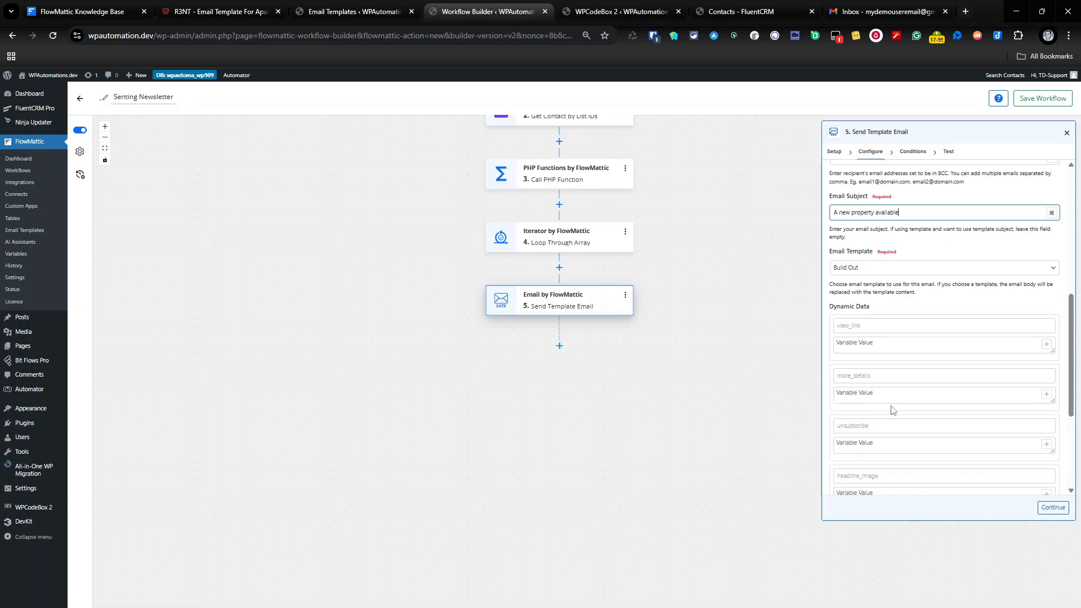
click(879, 348)
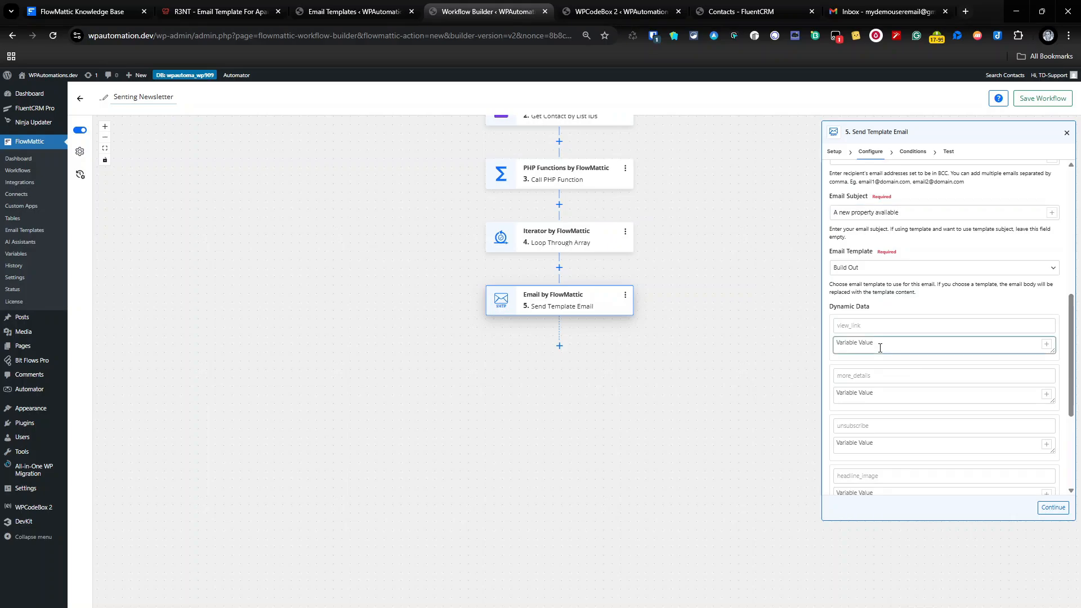
text(http://view.link)
click(874, 401)
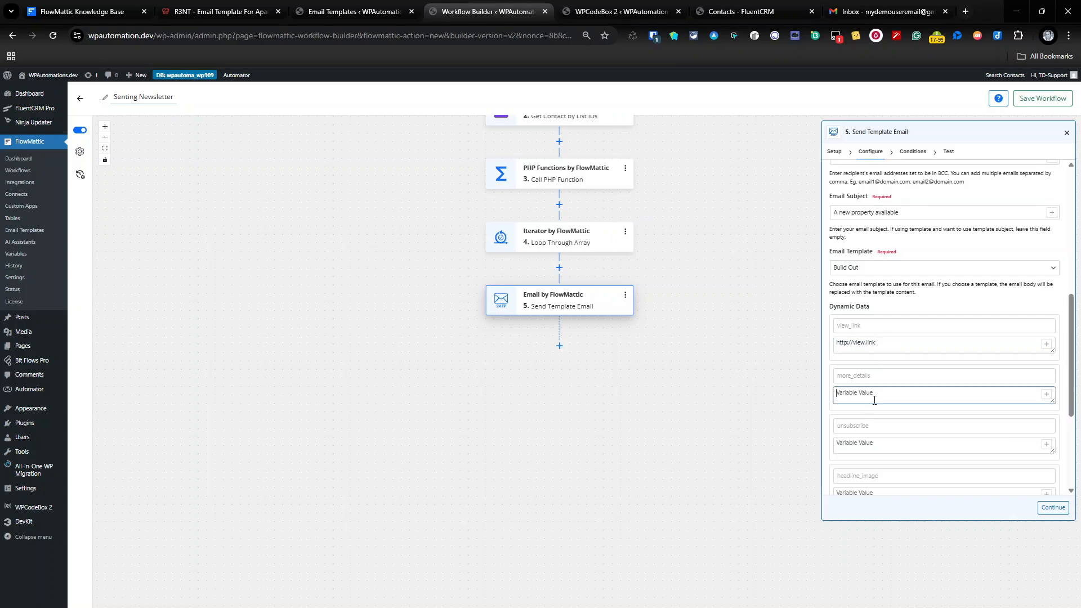
text(https://moredetail.com)
click(867, 448)
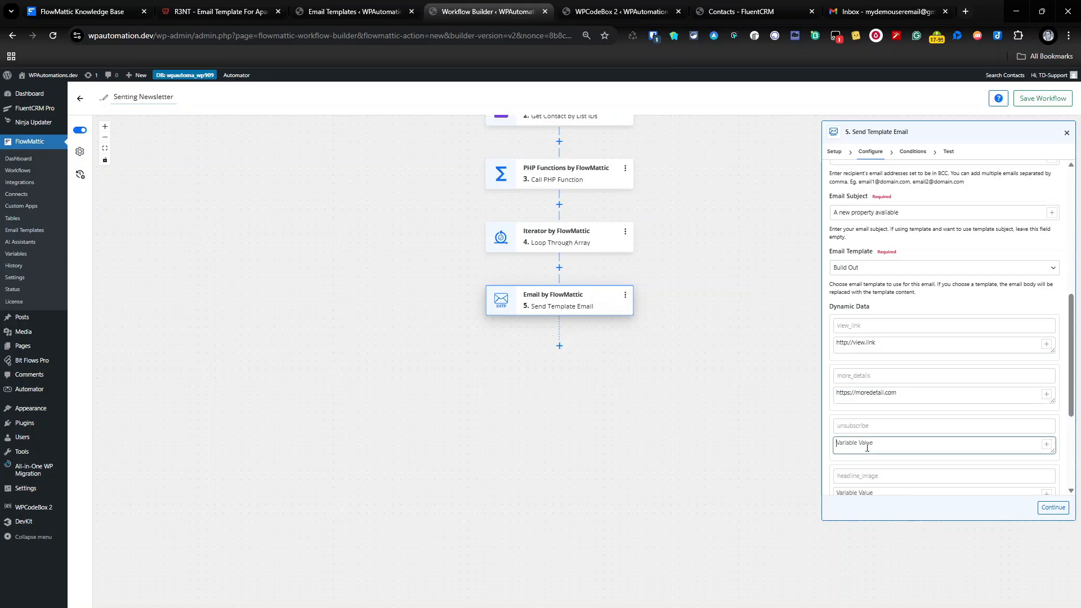
text(https://unsubscribe.com)
Paste the image1.jpg URL into headline_image, map first_name to the iterator's first_name, and continue.
scroll(874, 453, down, 1)
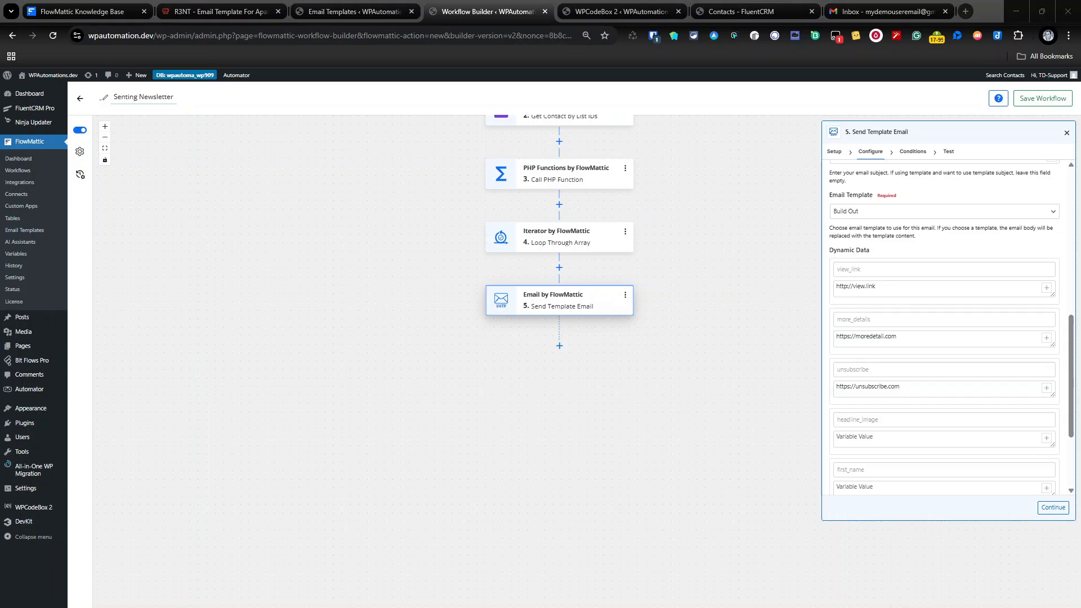
click(868, 421)
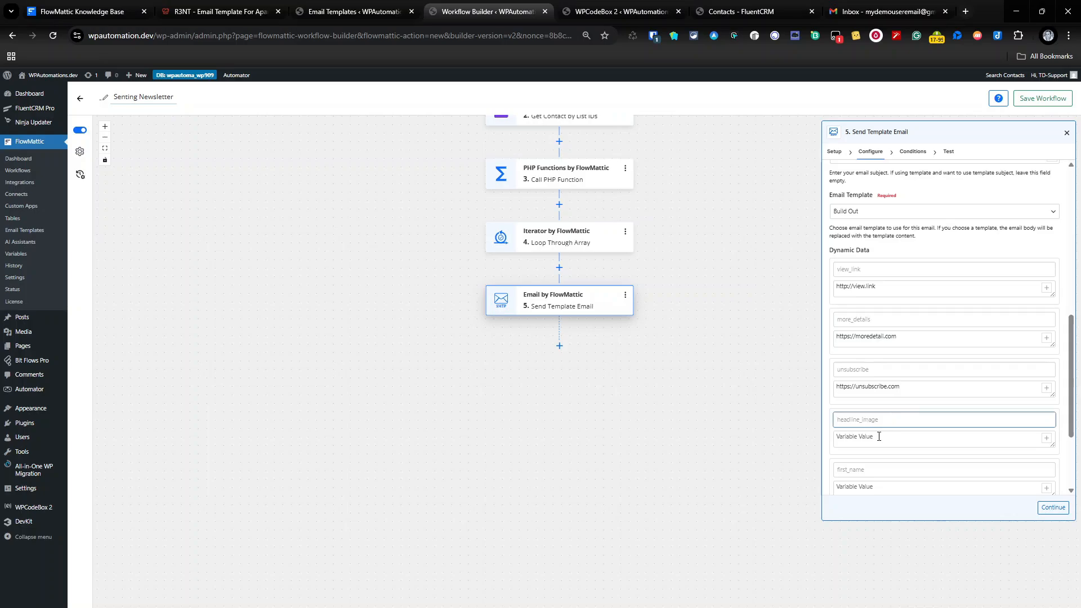
click(878, 437)
text(http://wpautomation.dev/wp-content/uploads/email/image1.jpg)
scroll(908, 416, down, 1)
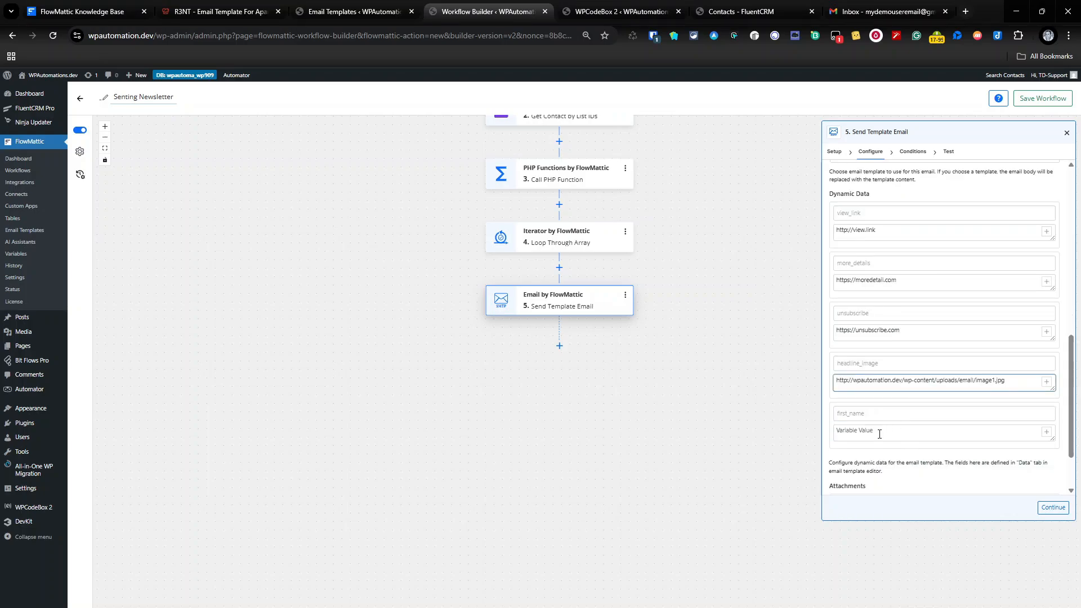
click(870, 413)
click(885, 434)
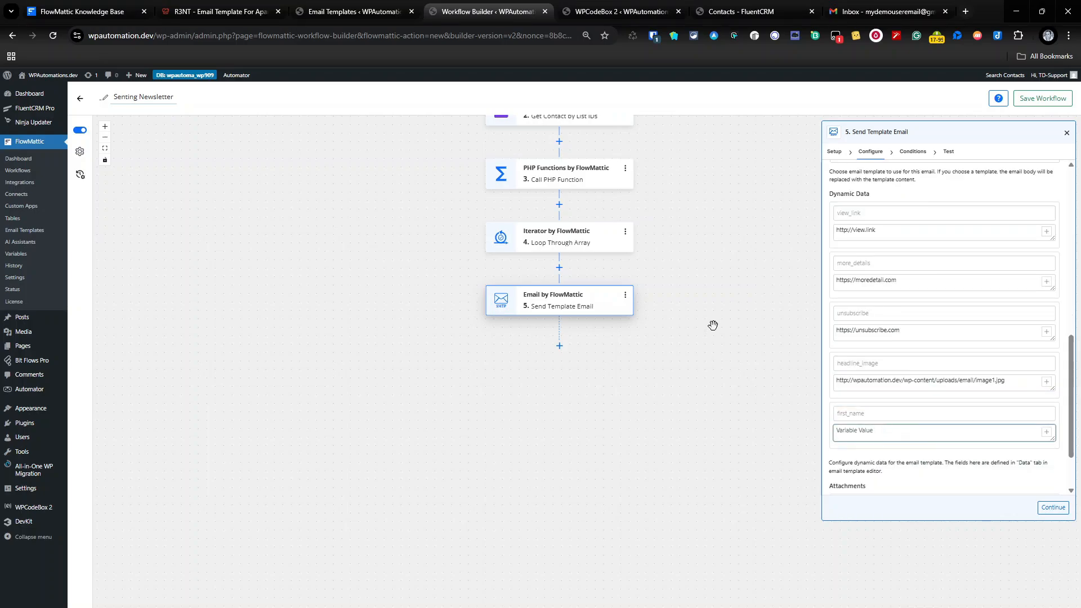
click(1046, 431)
click(710, 560)
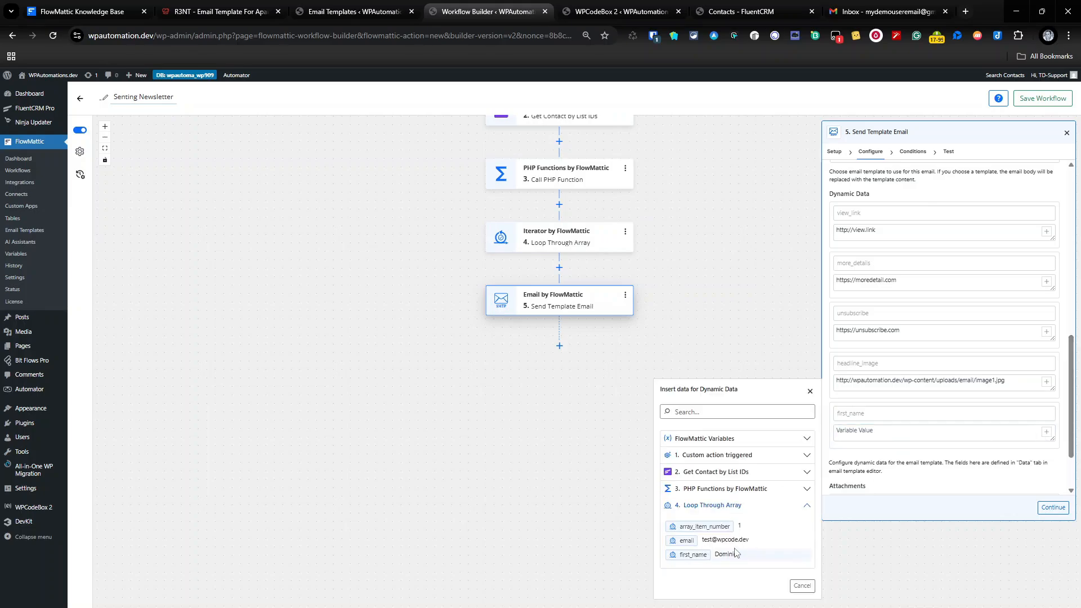
click(731, 554)
click(1051, 509)
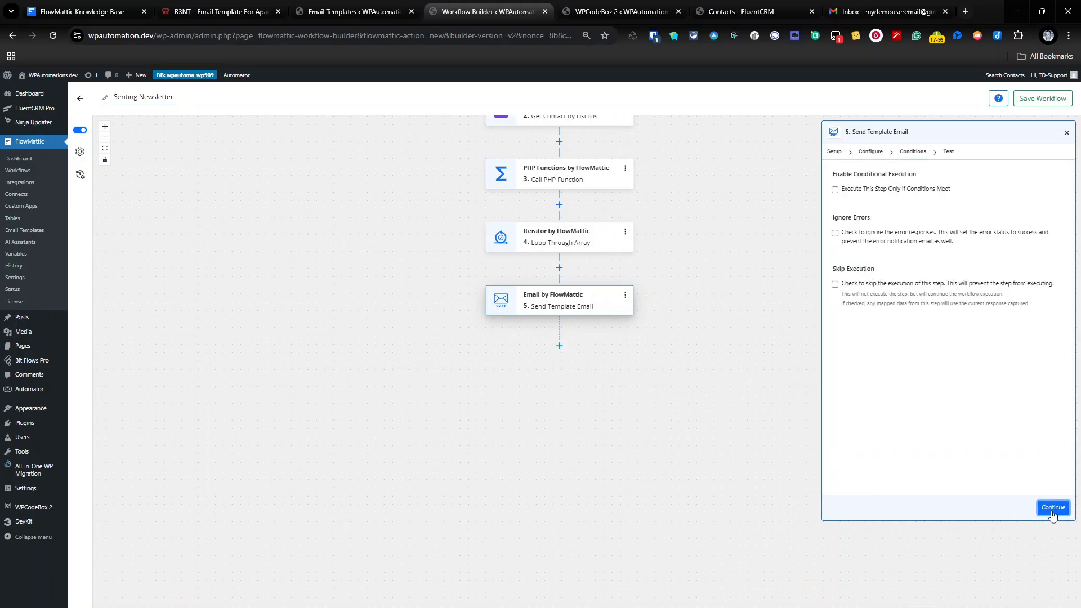
Send a test of the template email, confirm 'Message has been sent', and save and close the step.
click(1049, 508)
click(1001, 508)
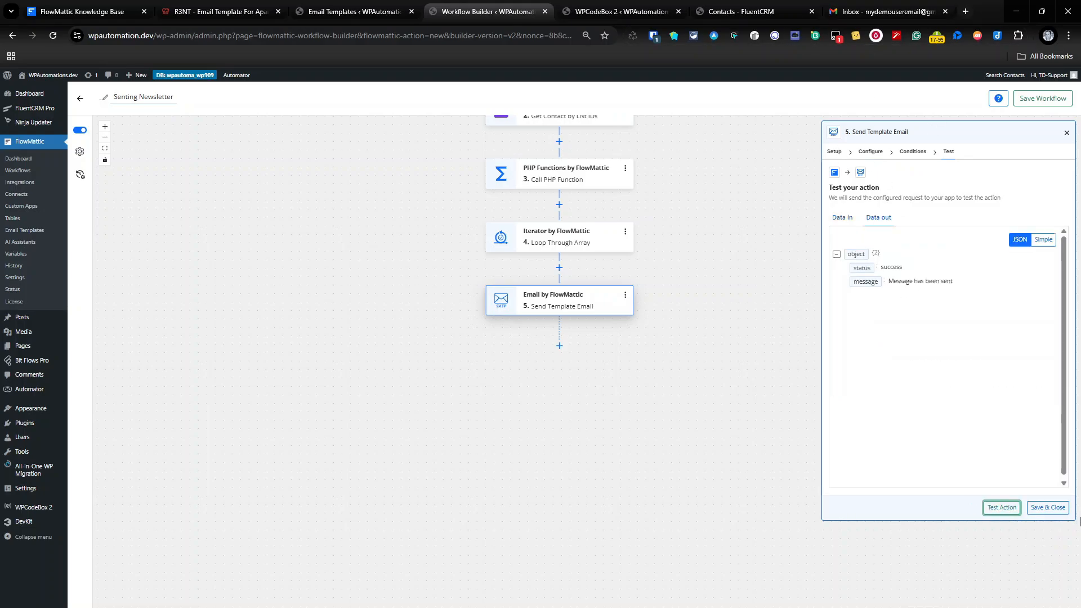
click(1047, 507)
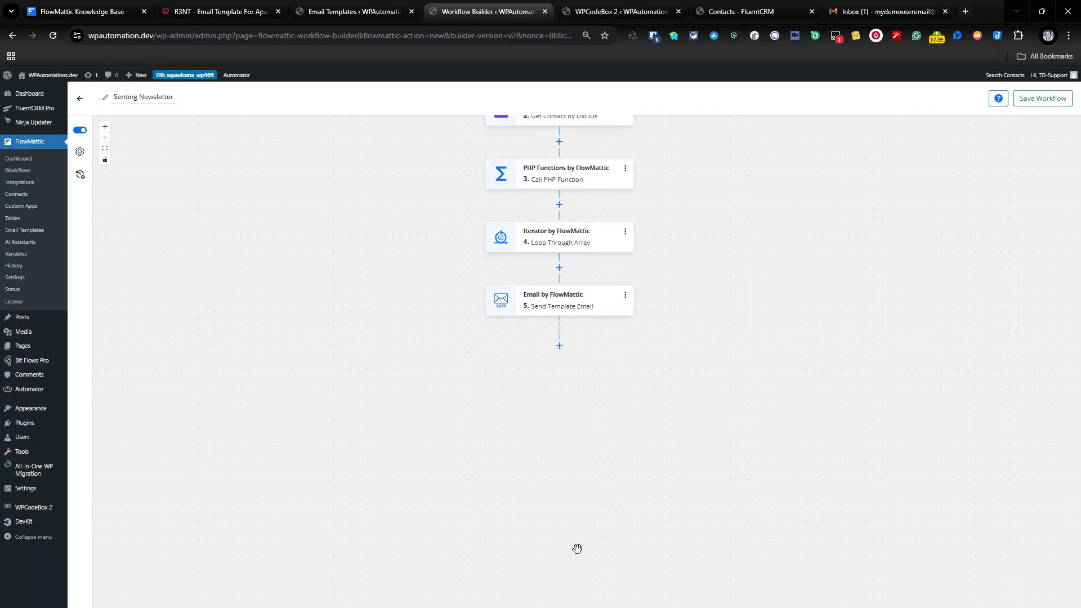
Add step 6, Iterator End with 'End the Iterator', and save the Senting Newsletter workflow.
click(560, 346)
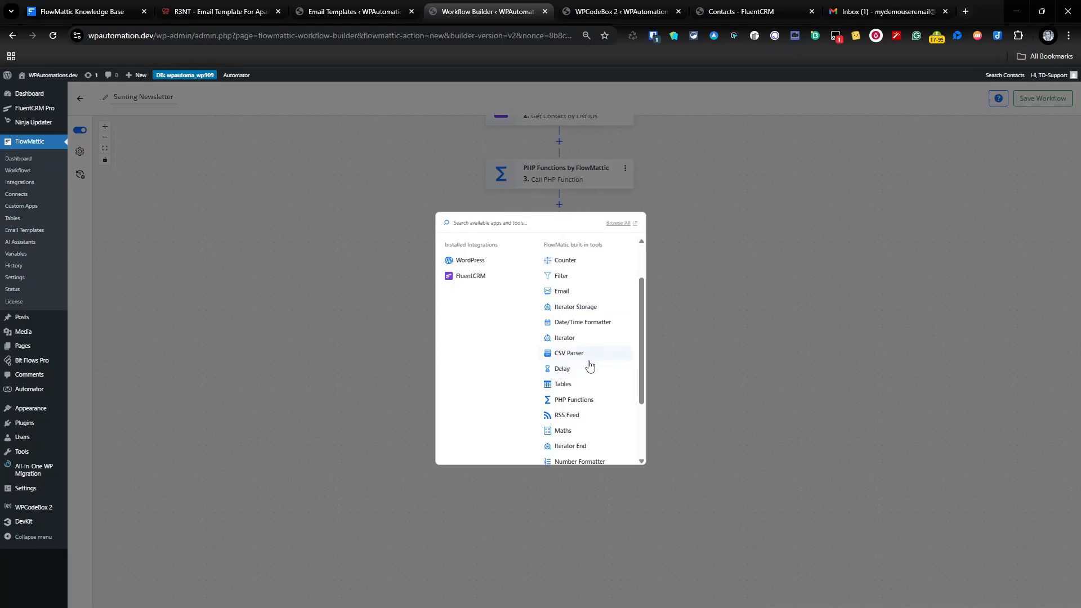
scroll(590, 372, down, 3)
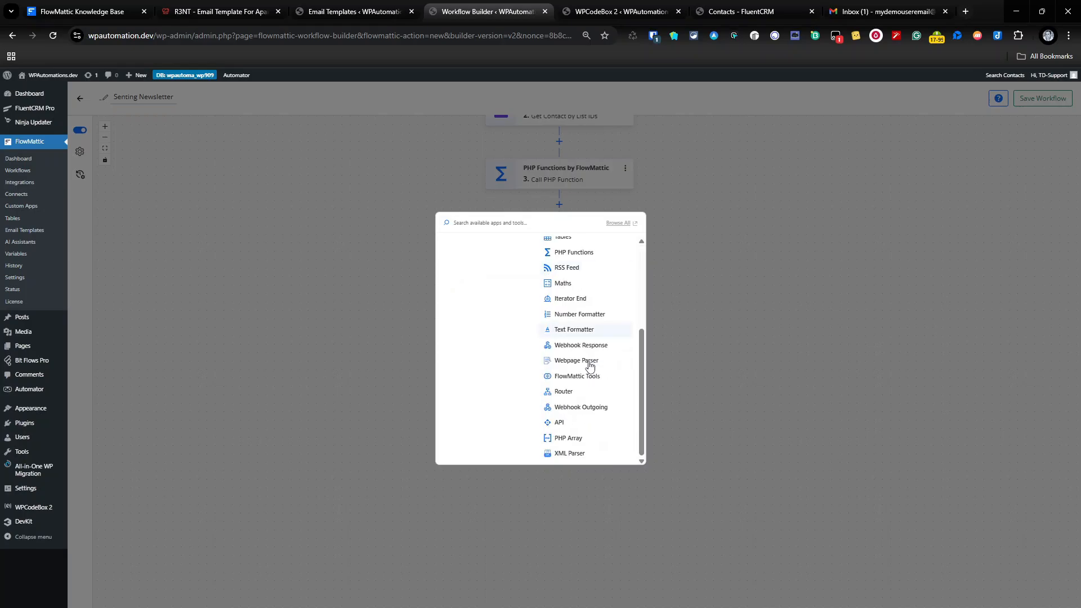
click(584, 300)
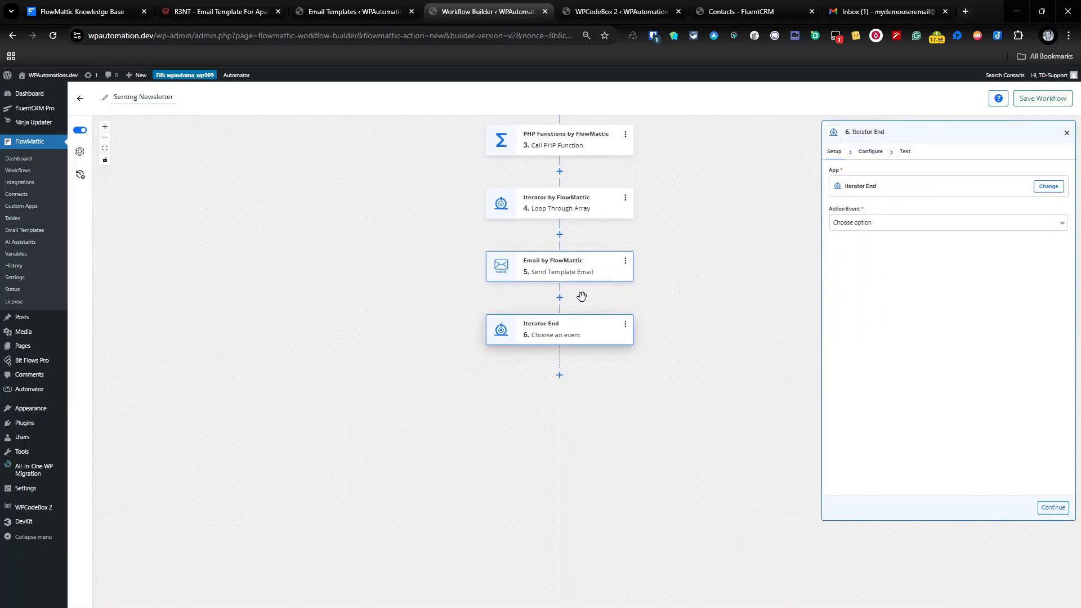
click(891, 223)
click(770, 277)
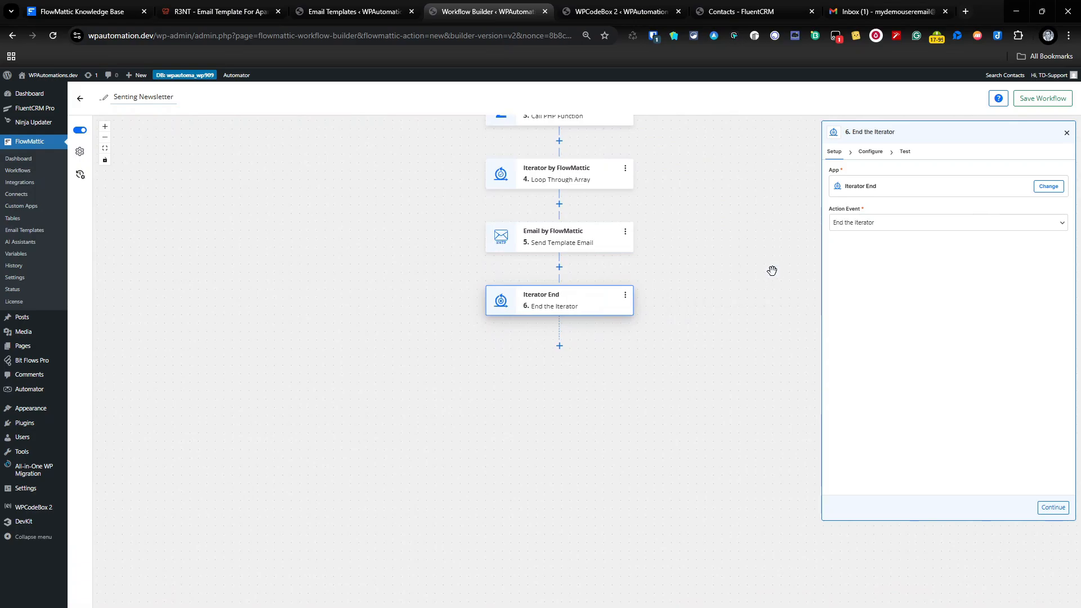
click(874, 152)
click(1053, 509)
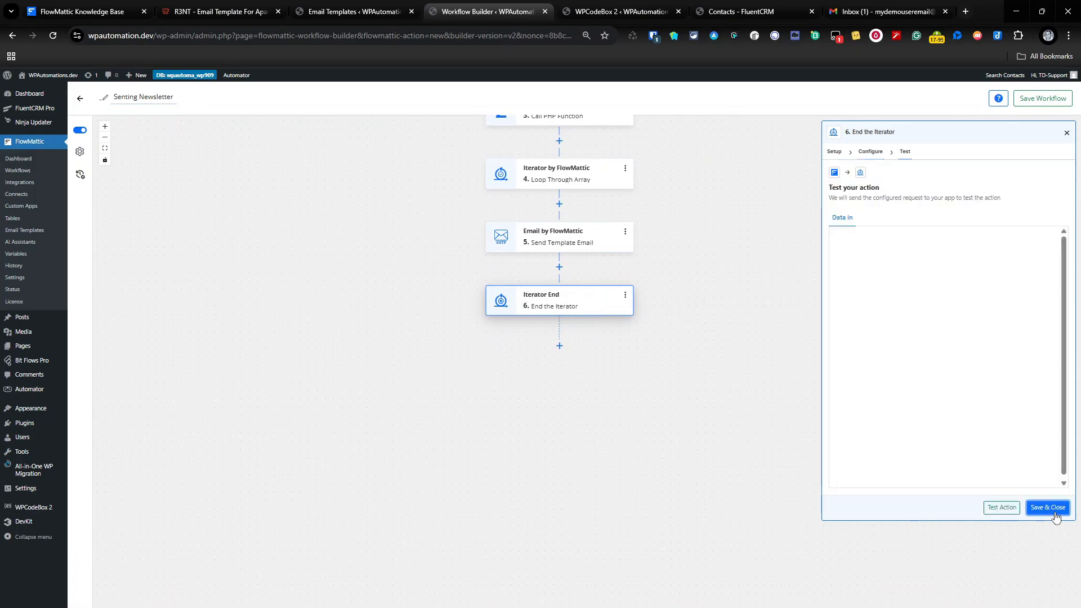
click(1048, 508)
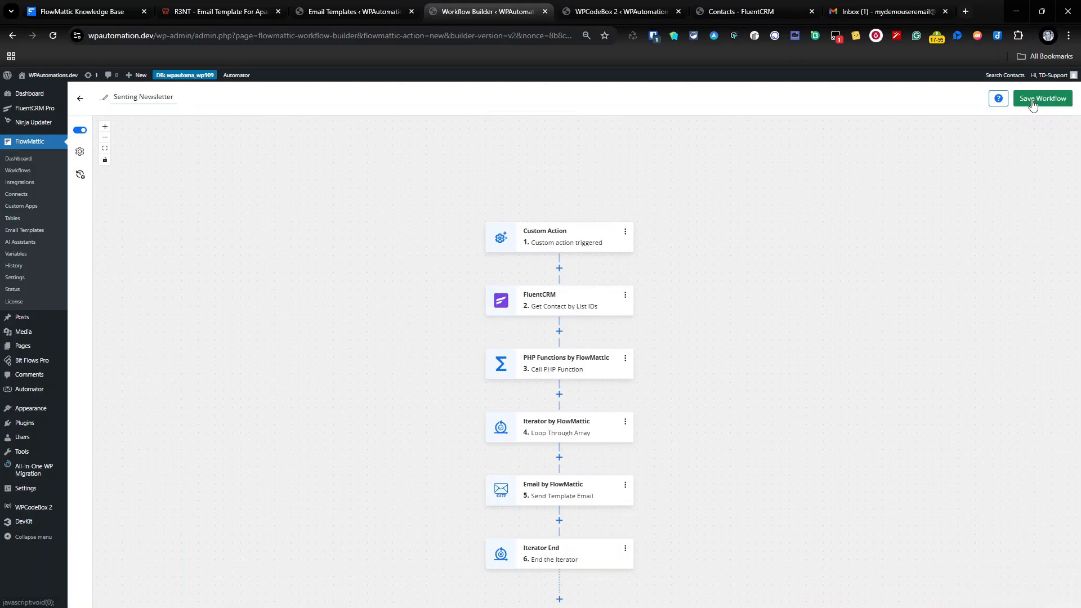
click(1034, 104)
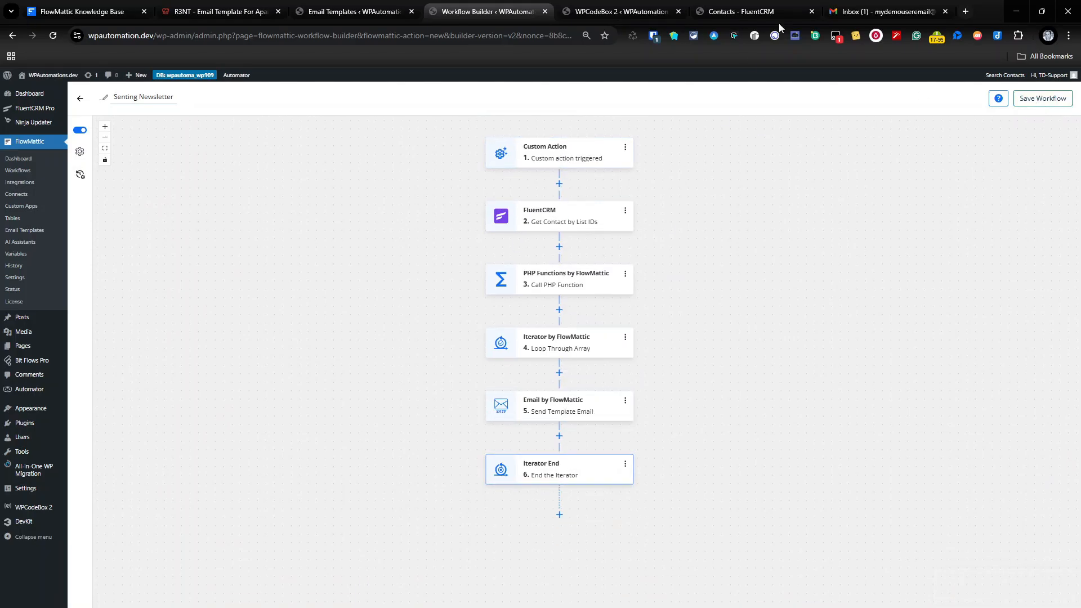
Open the newly received property email in Gmail and load its images.
click(882, 7)
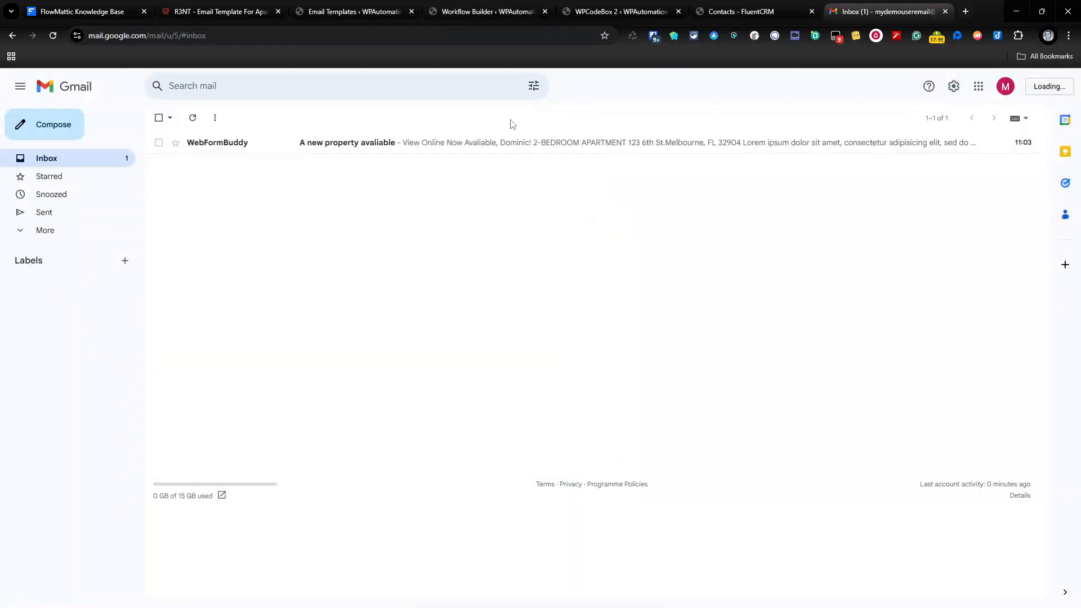
click(472, 145)
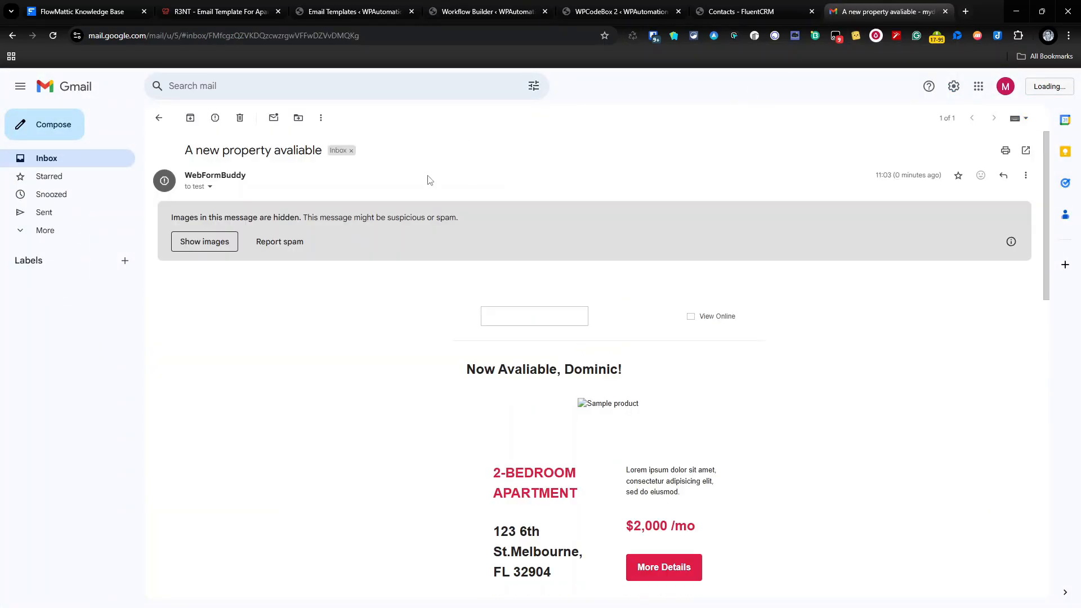
click(197, 245)
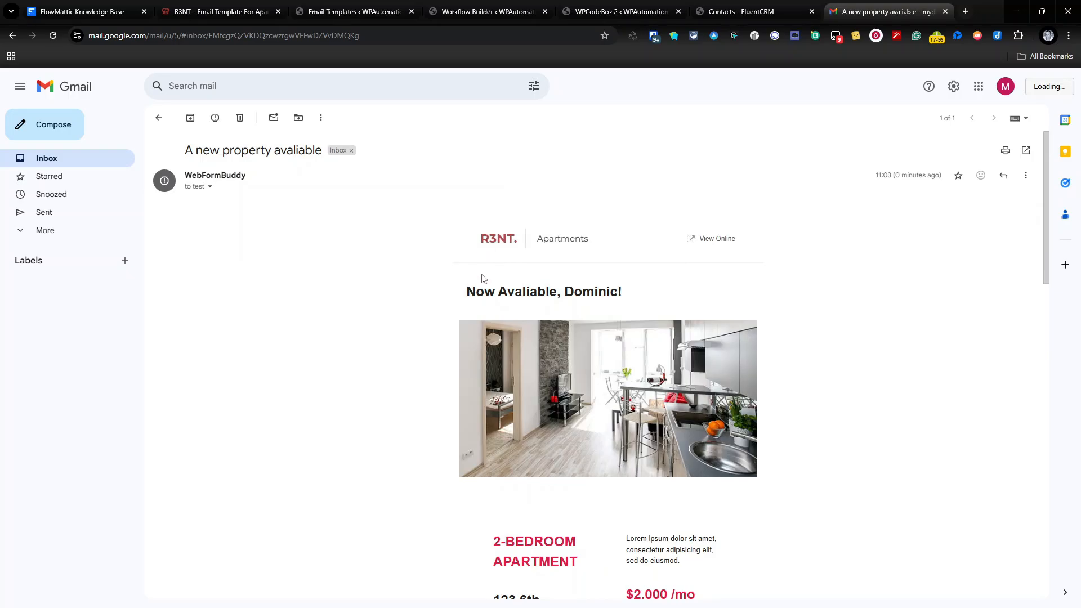
Check the personalized greeting heading through the message, then delete the test email.
drag(466, 291, 625, 304)
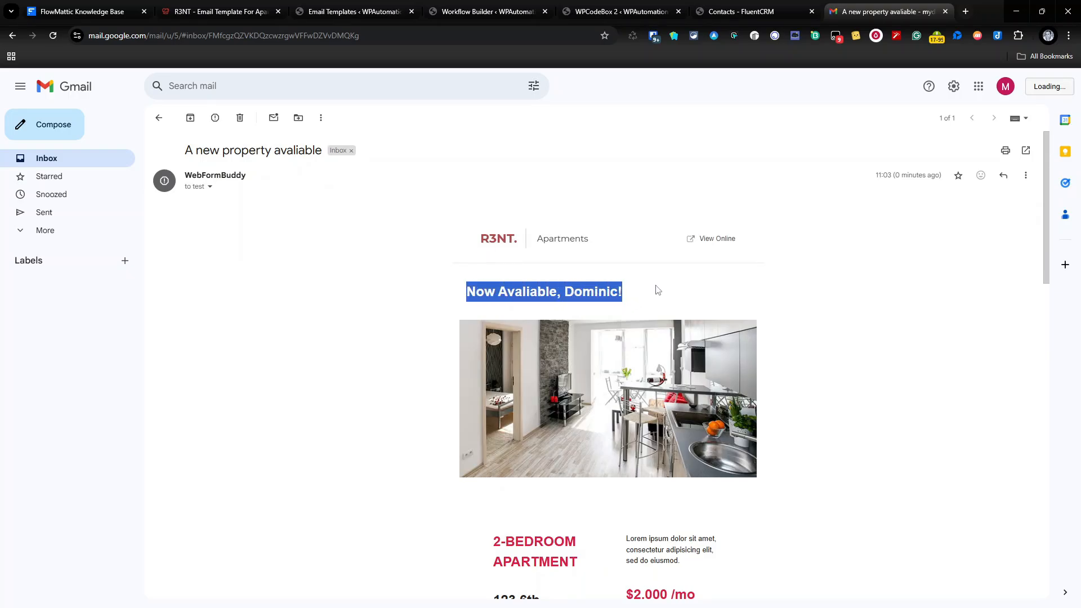
scroll(413, 242, down, 3)
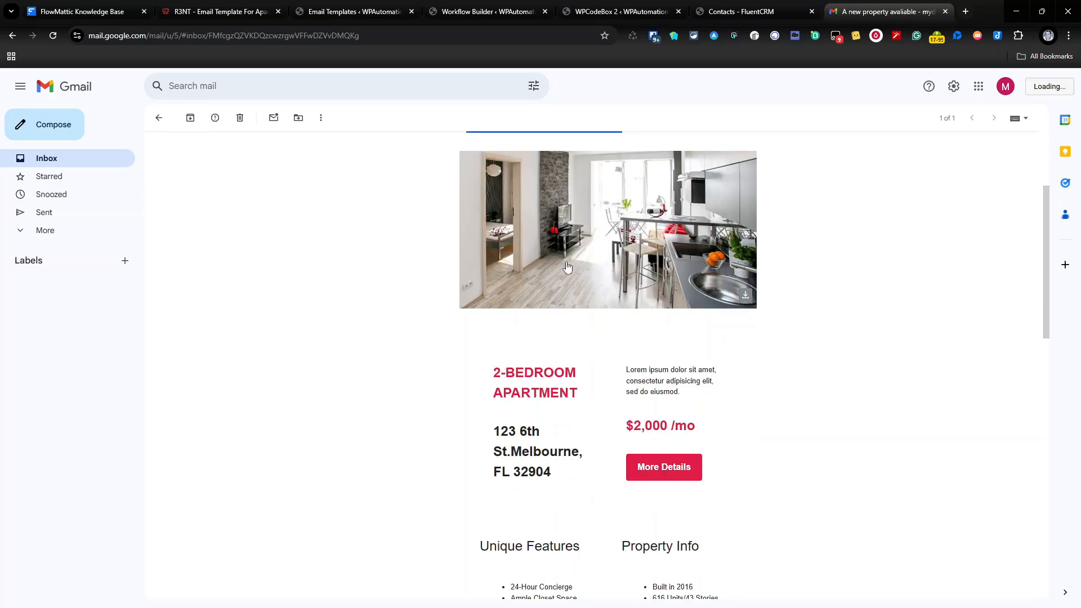
scroll(685, 282, up, 3)
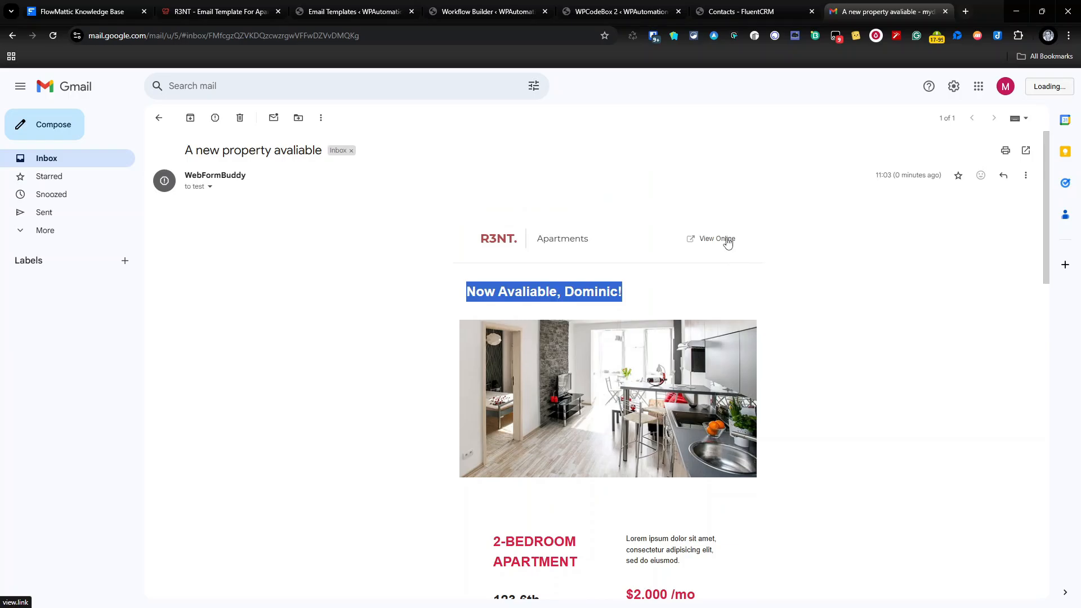
scroll(727, 242, down, 2)
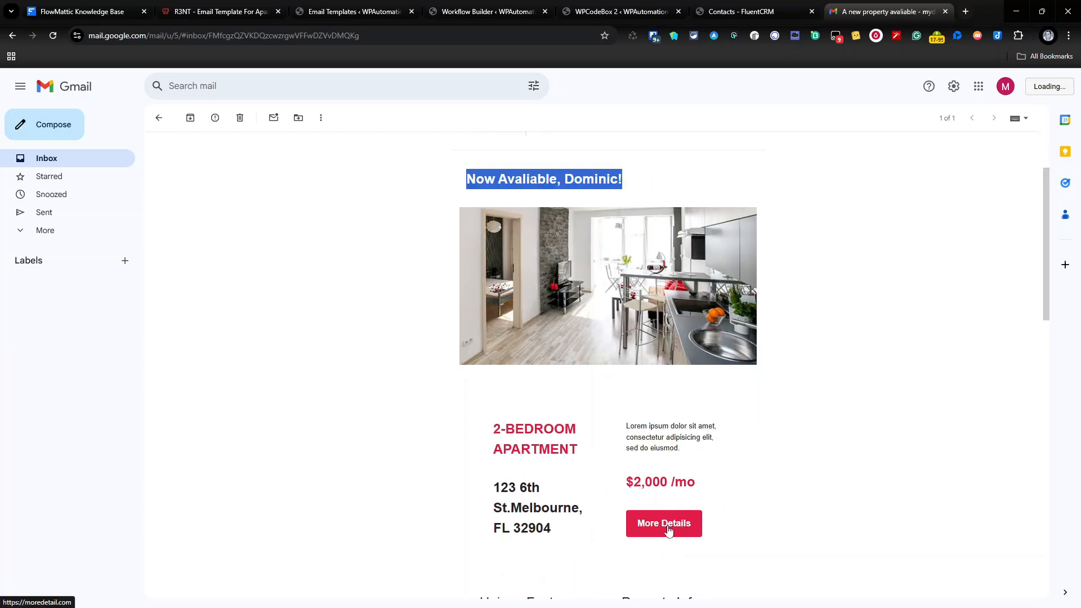
scroll(668, 528, down, 11)
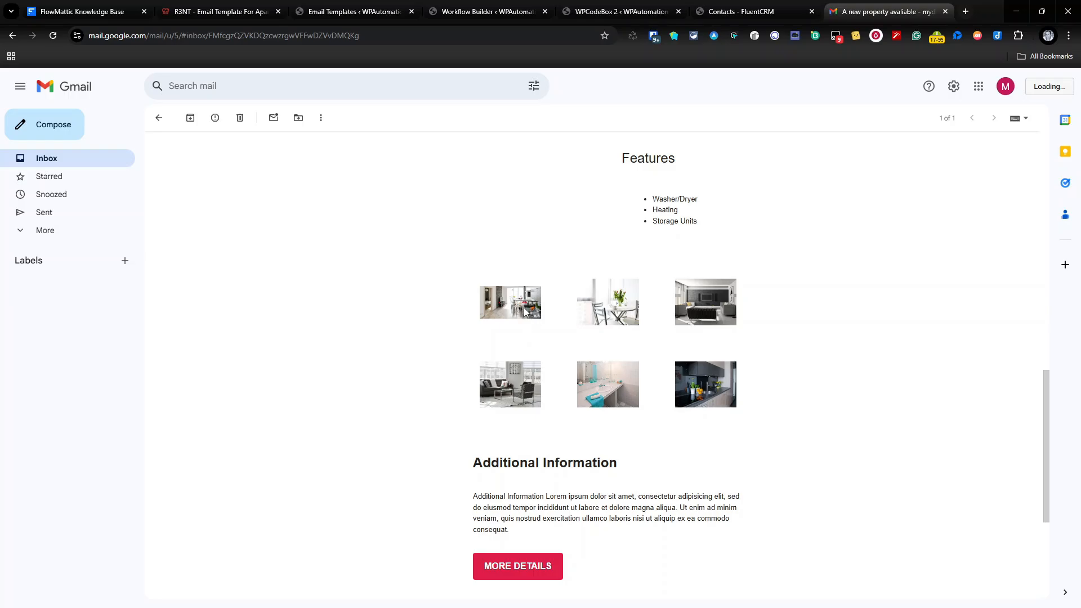
scroll(546, 313, up, 13)
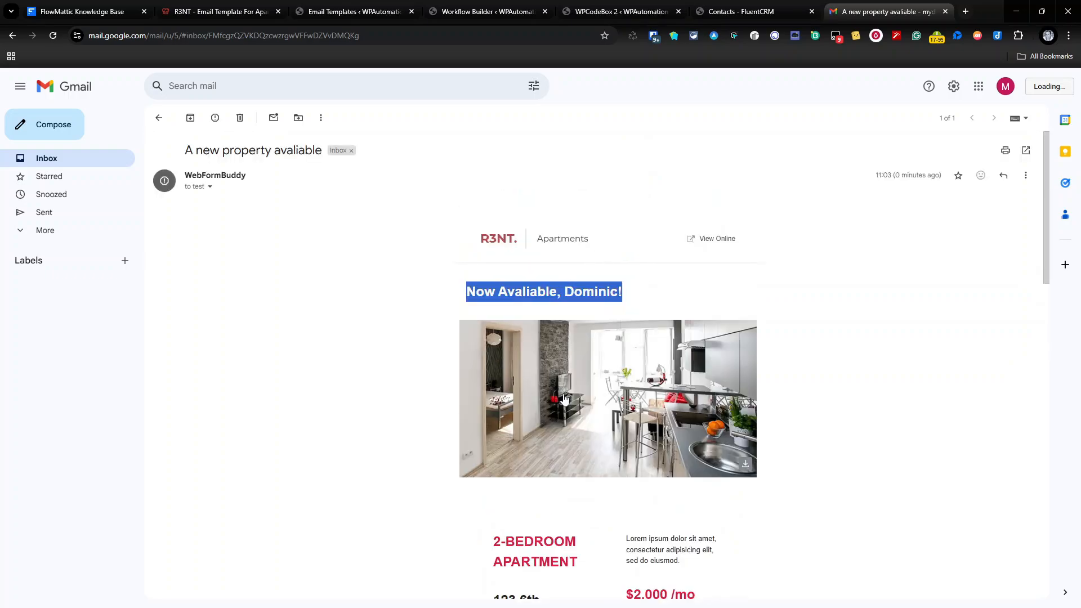
click(639, 379)
scroll(495, 458, down, 13)
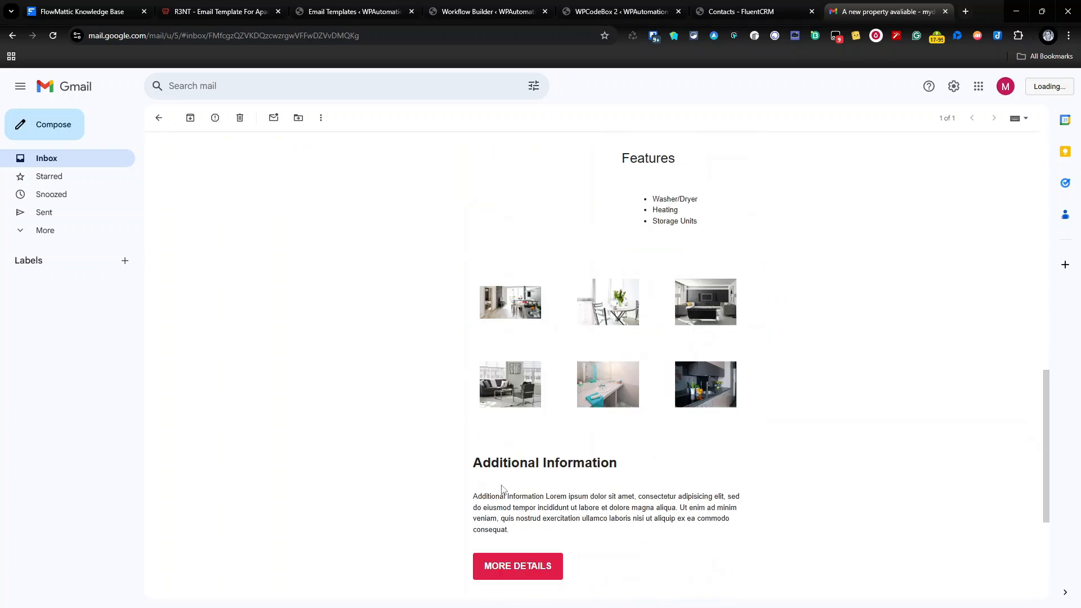
scroll(502, 488, down, 1)
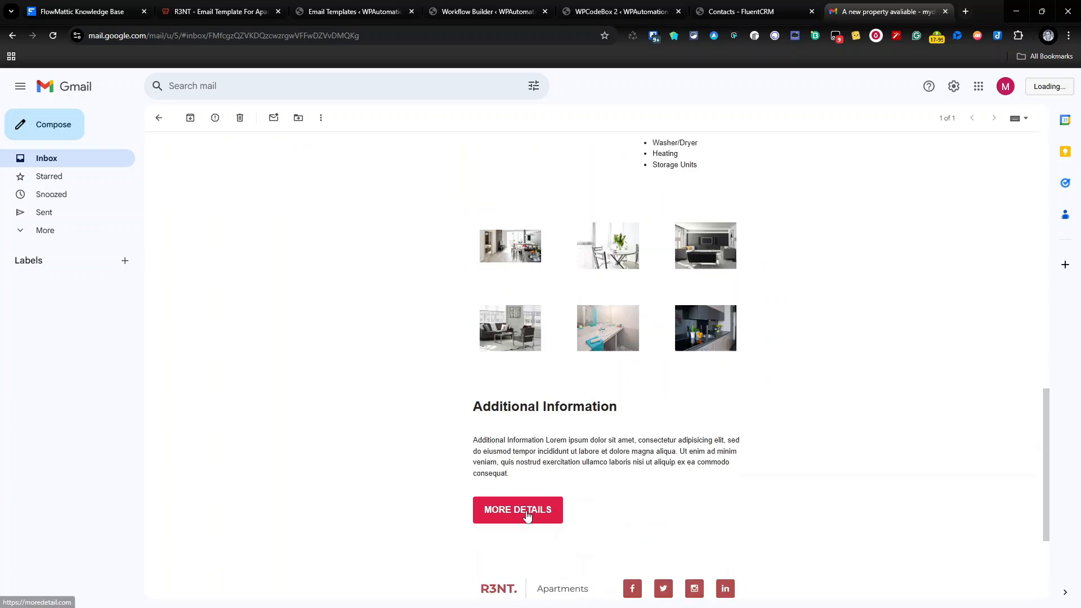
scroll(526, 516, down, 2)
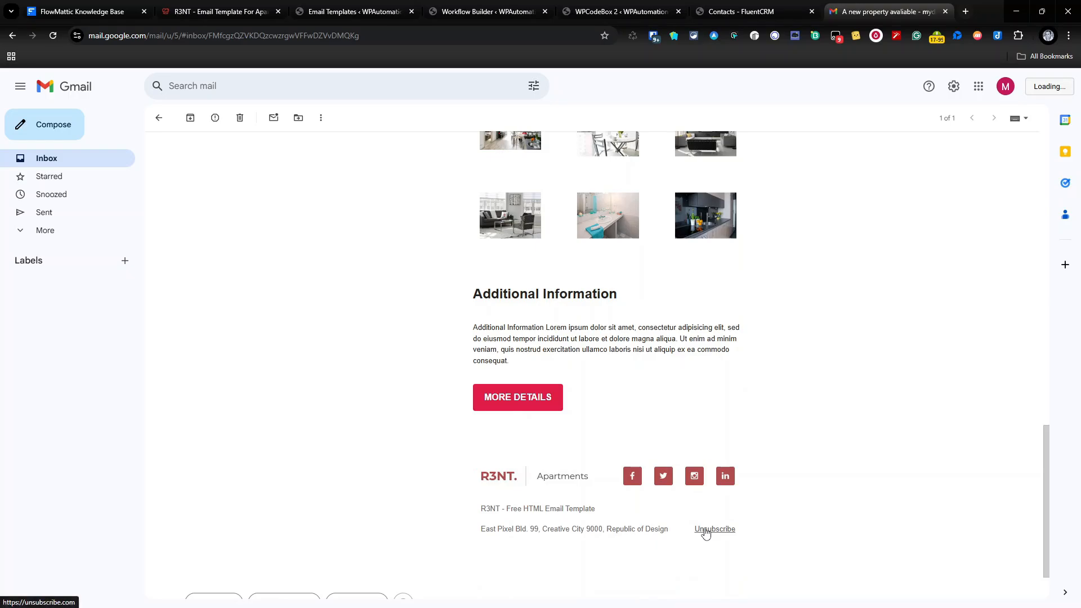
scroll(526, 191, up, 15)
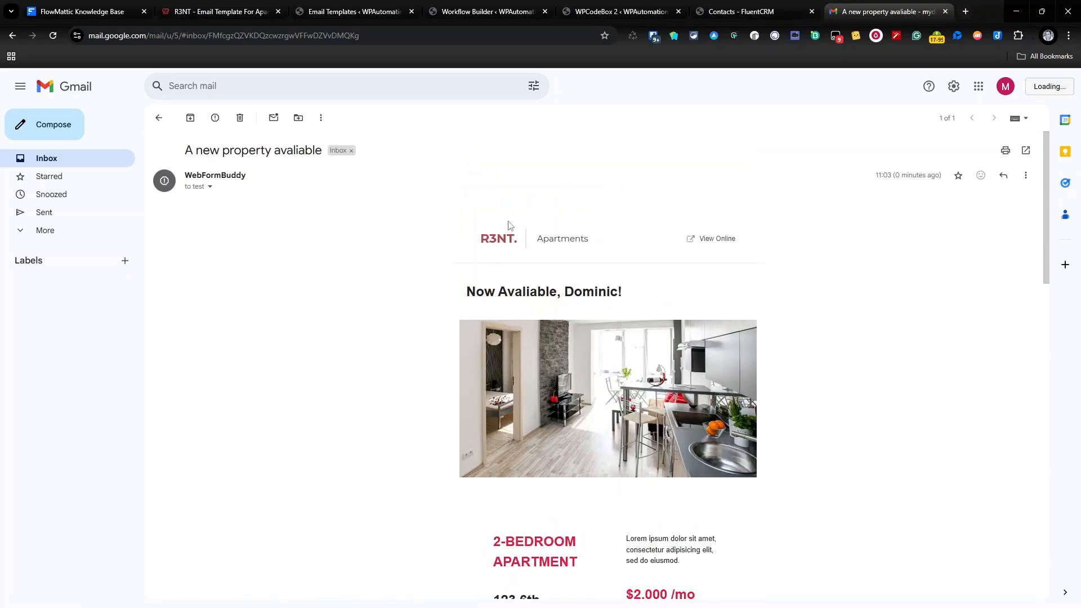
click(239, 119)
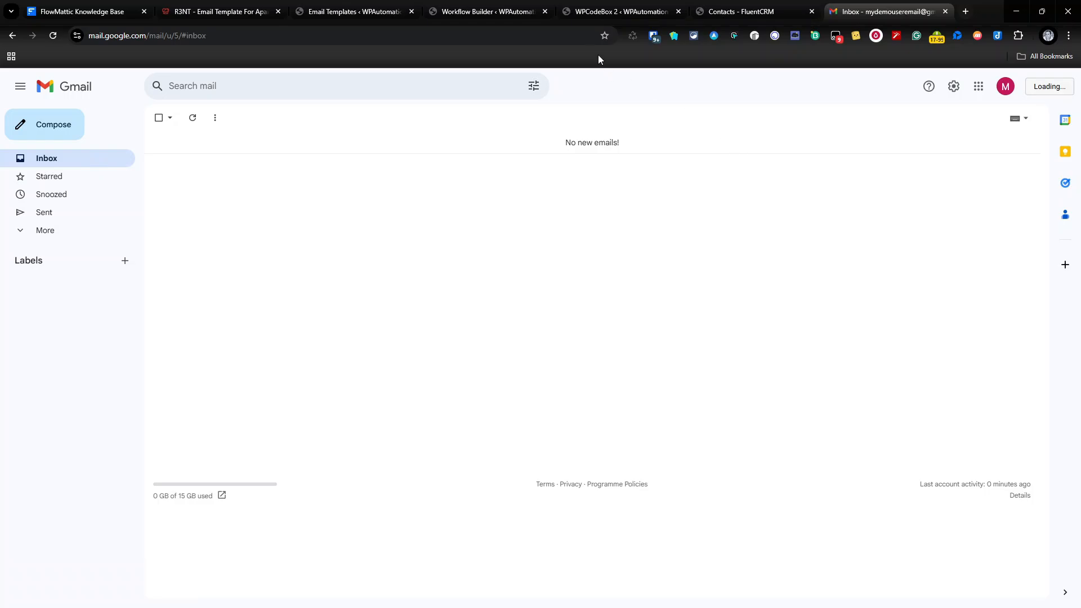
Trigger the newsletter send from the Send FlowMattic Newsletter page.
click(499, 10)
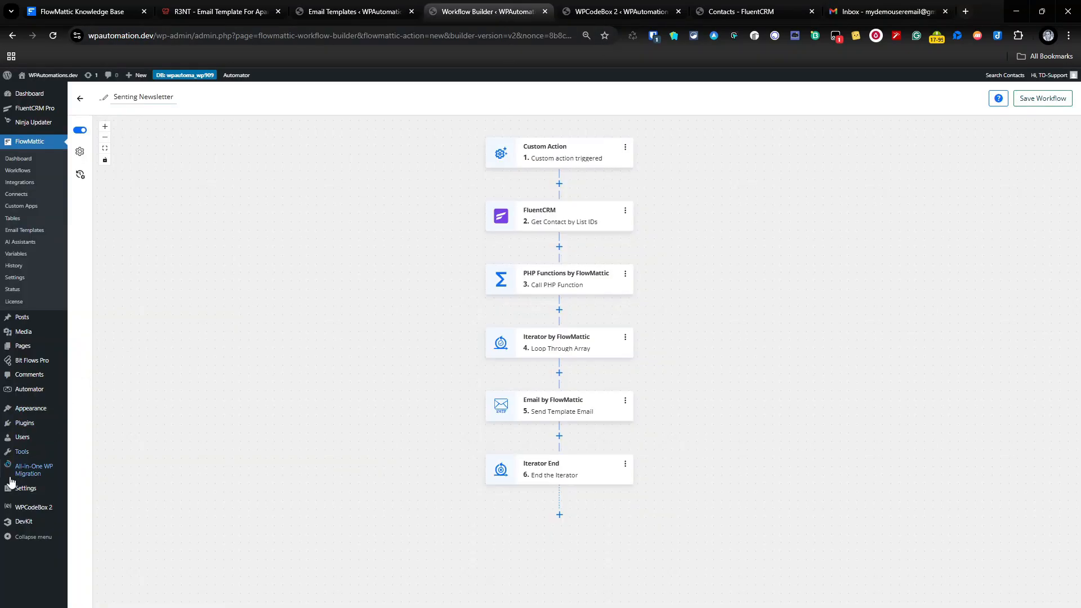
mouse_move(32, 455)
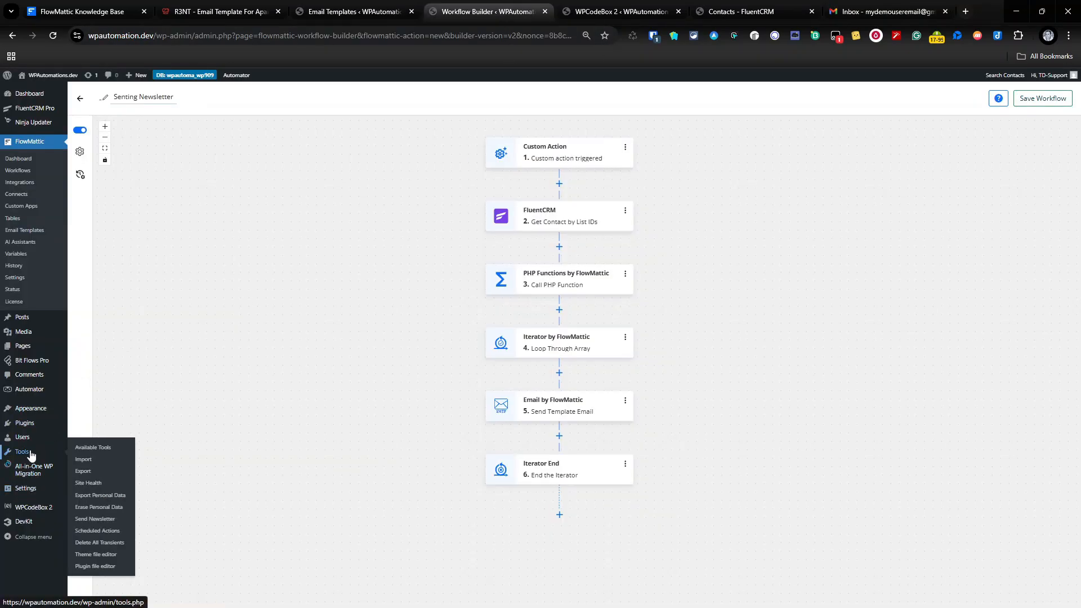
click(95, 518)
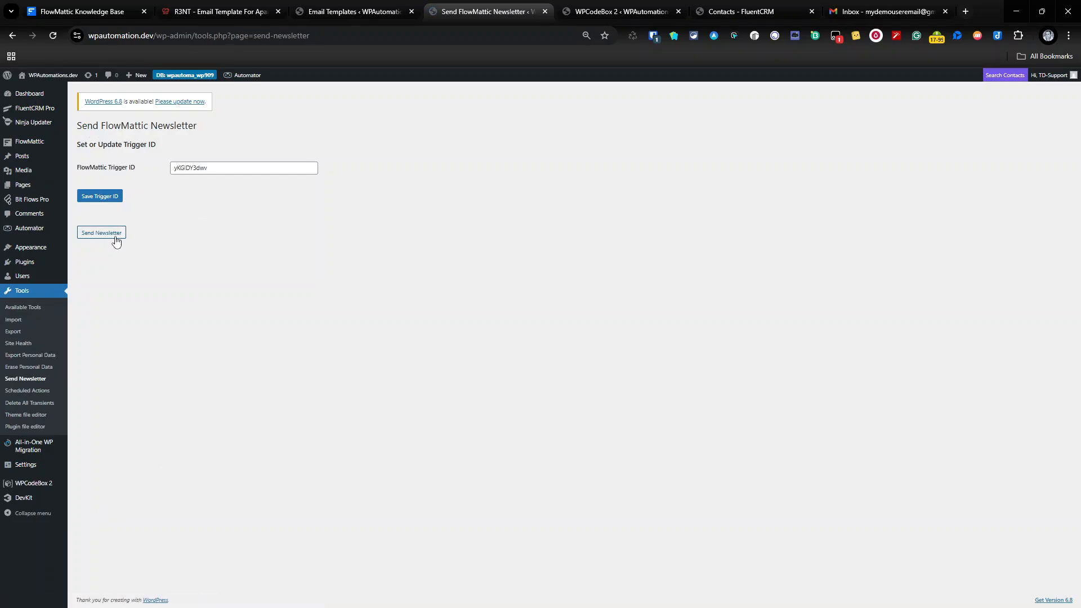
click(116, 238)
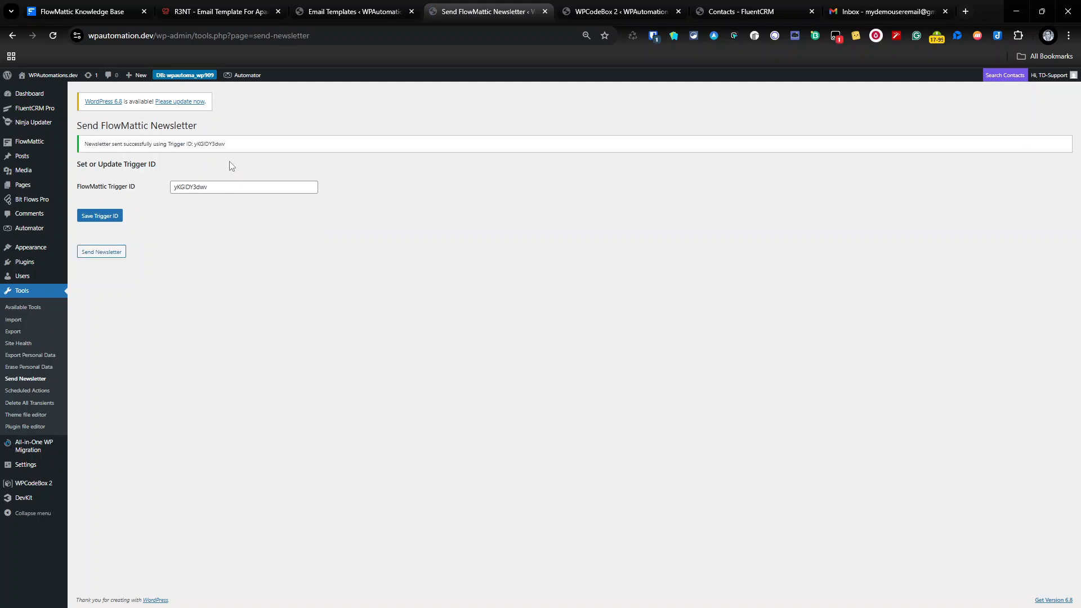
Confirm in History that the Senting Newsletter run's email steps all succeeded.
mouse_move(44, 144)
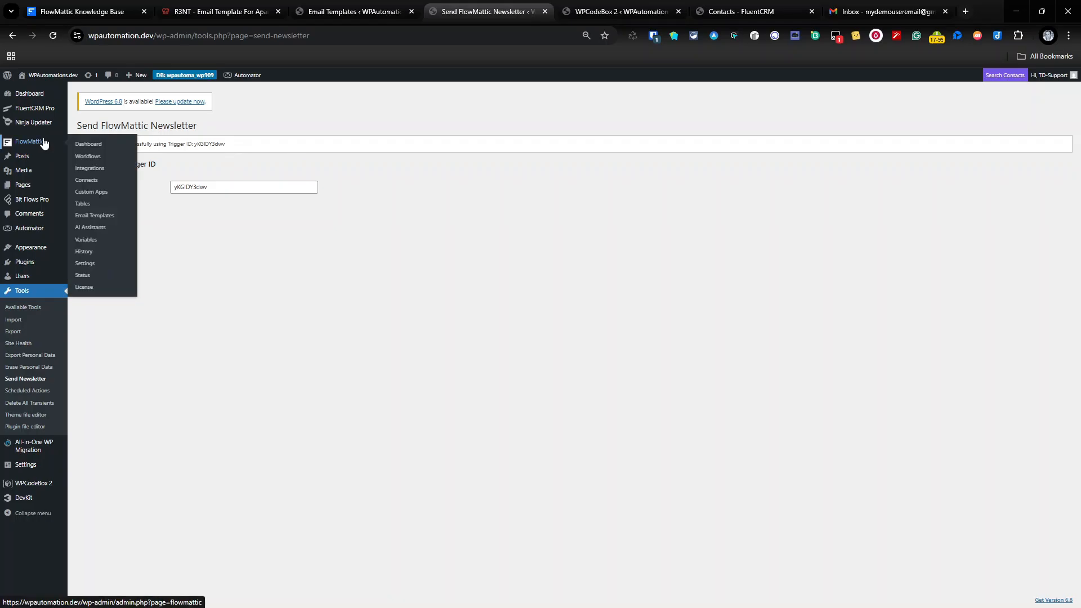
click(100, 255)
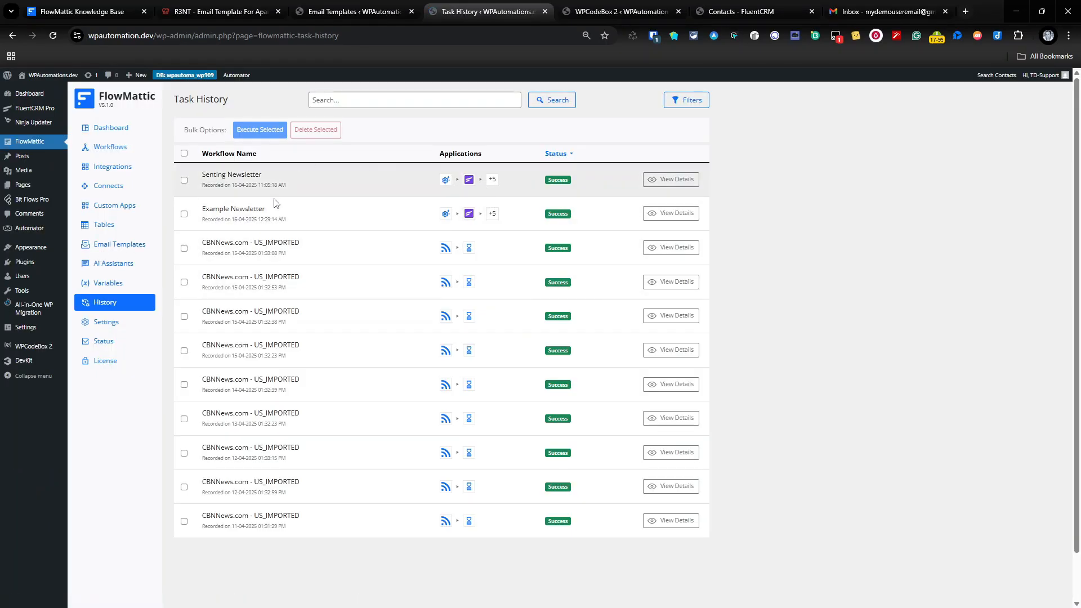
click(650, 180)
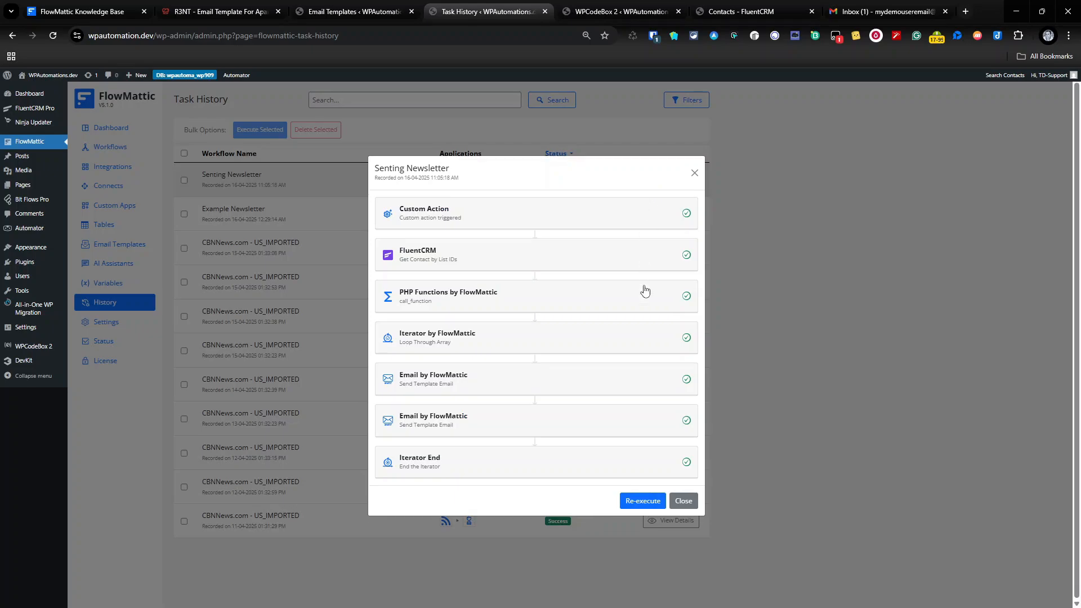
click(555, 381)
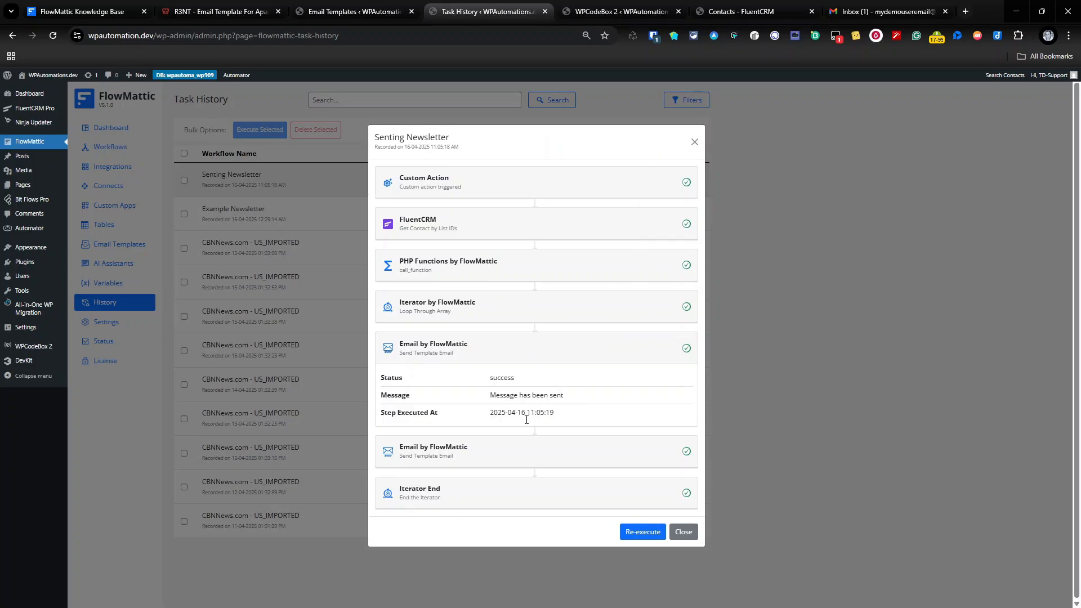
click(496, 457)
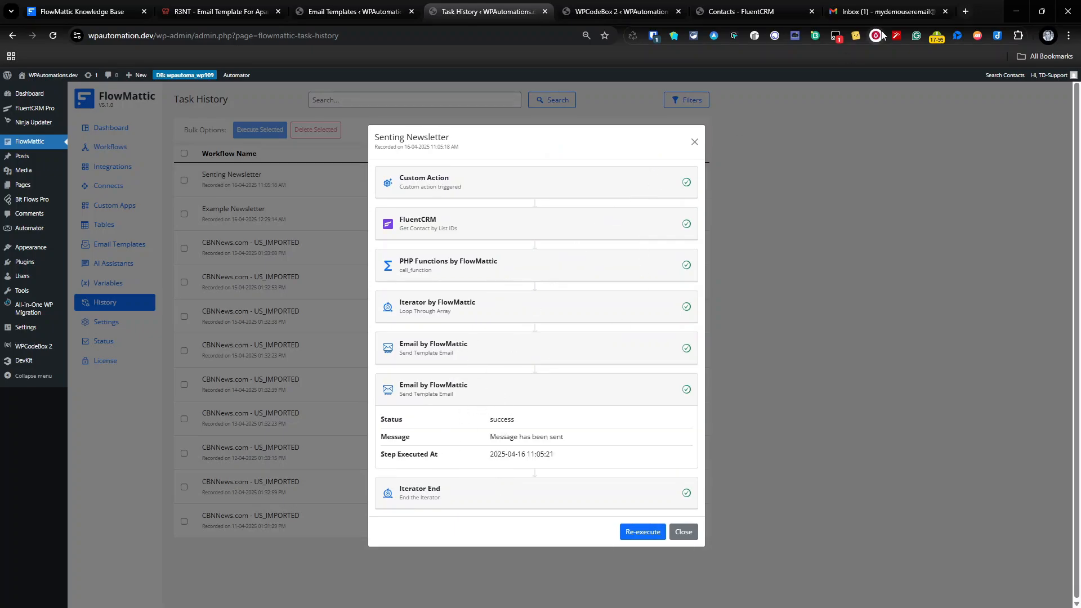
click(886, 13)
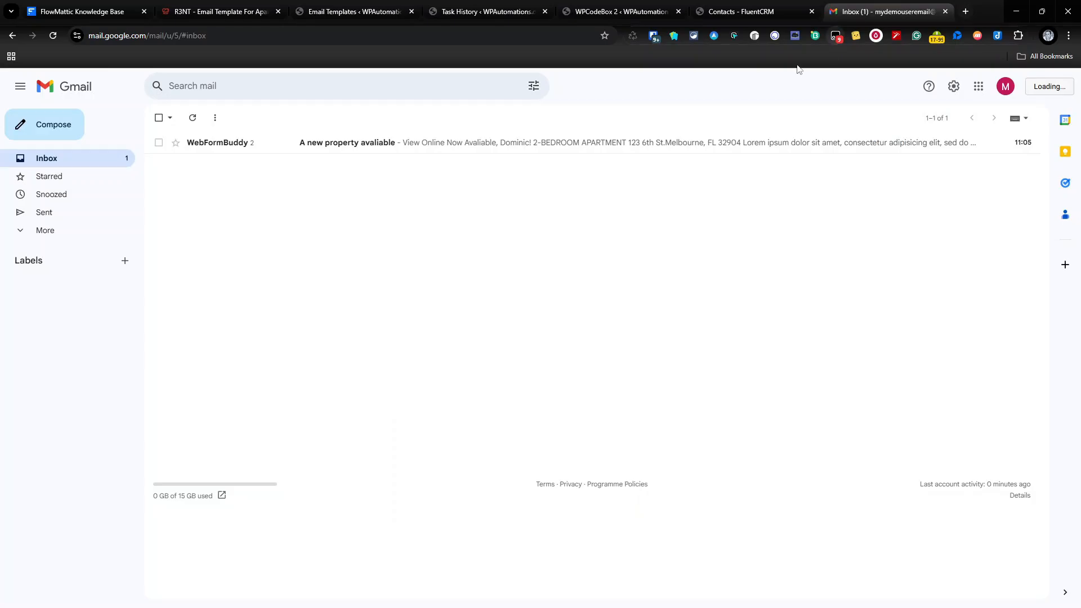
Open the new property email thread and load images in both messages.
click(451, 145)
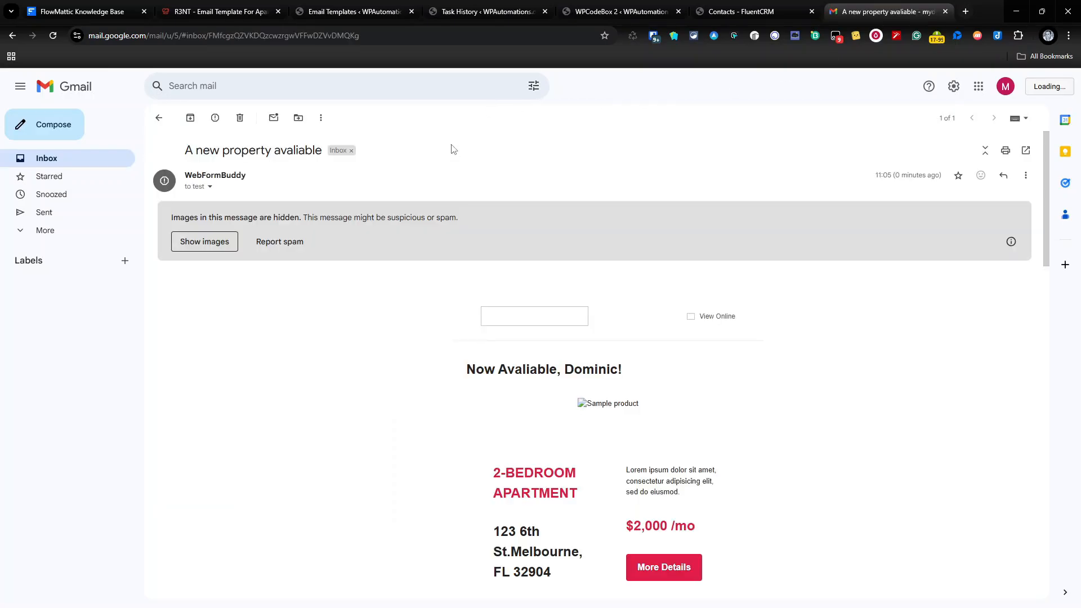
click(224, 244)
scroll(362, 282, down, 15)
scroll(363, 287, down, 5)
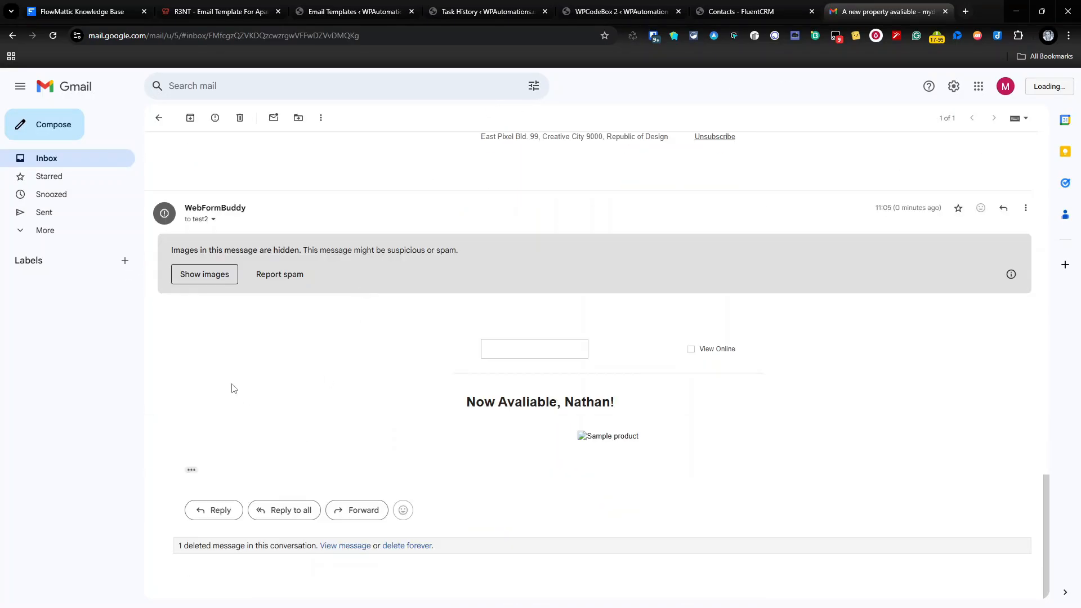
click(198, 276)
scroll(550, 254, down, 10)
scroll(550, 254, up, 20)
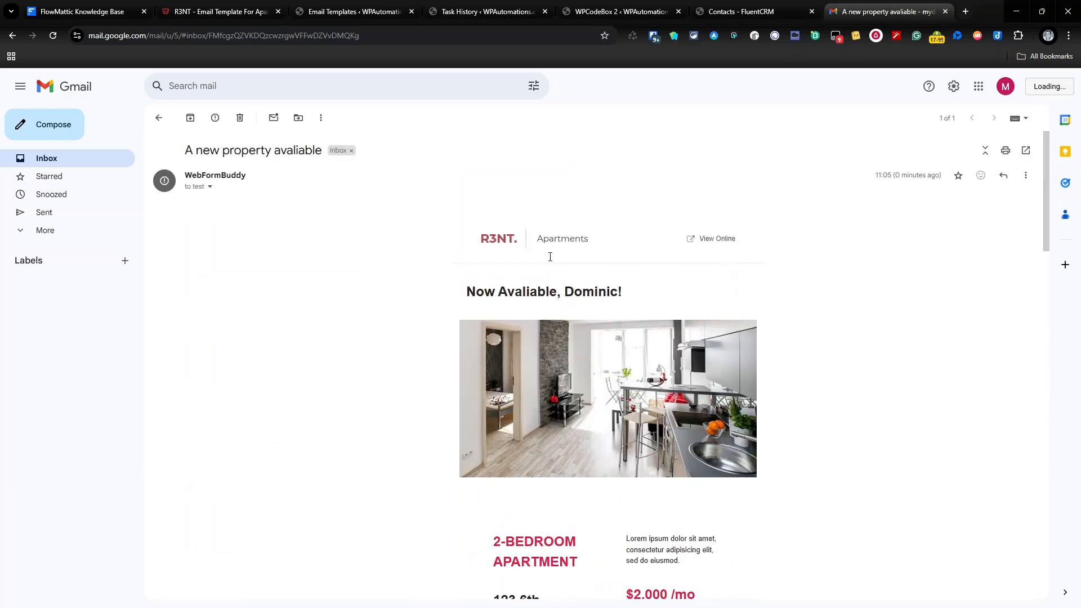
scroll(213, 203, down, 20)
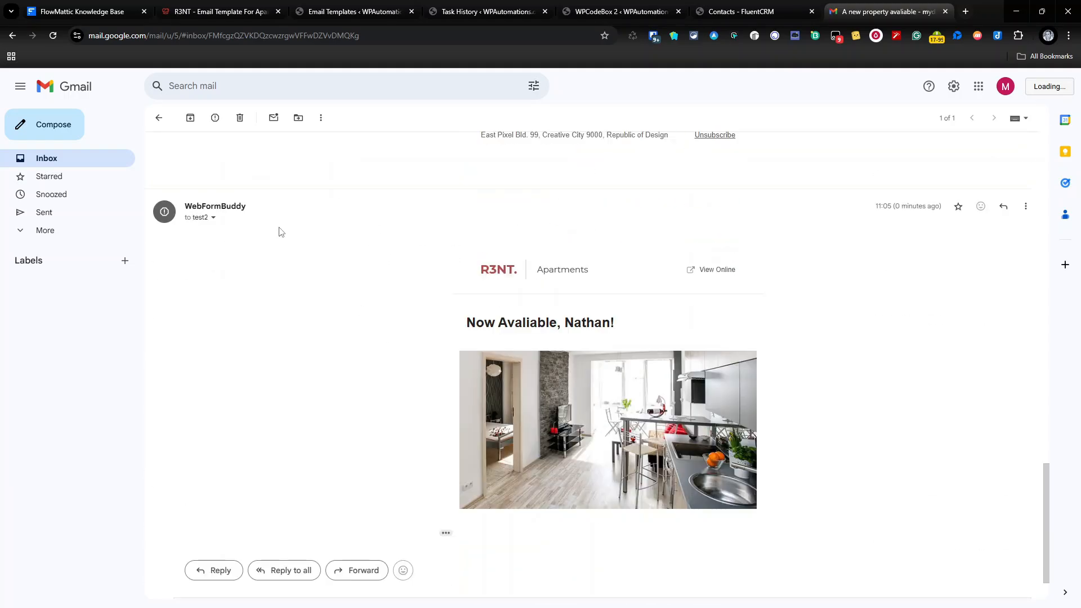
scroll(546, 338, down, 1)
Expand the second message's trimmed content and review its personalized $2,000 /mo listing.
click(447, 473)
scroll(566, 328, down, 5)
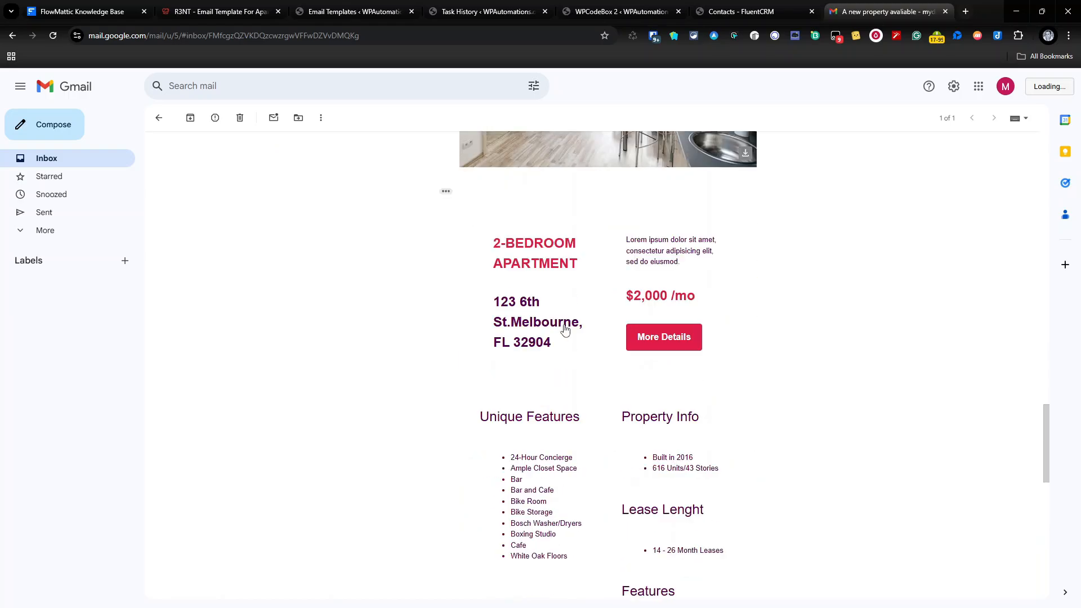
scroll(597, 276, up, 5)
scroll(605, 265, down, 6)
scroll(706, 265, down, 11)
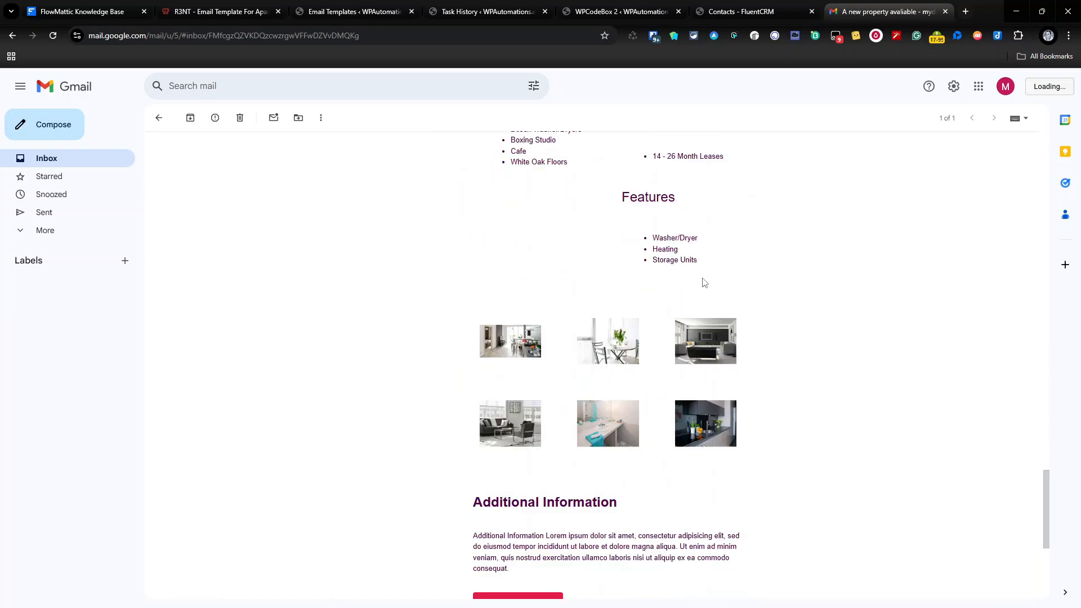
scroll(704, 286, up, 17)
scroll(700, 293, down, 15)
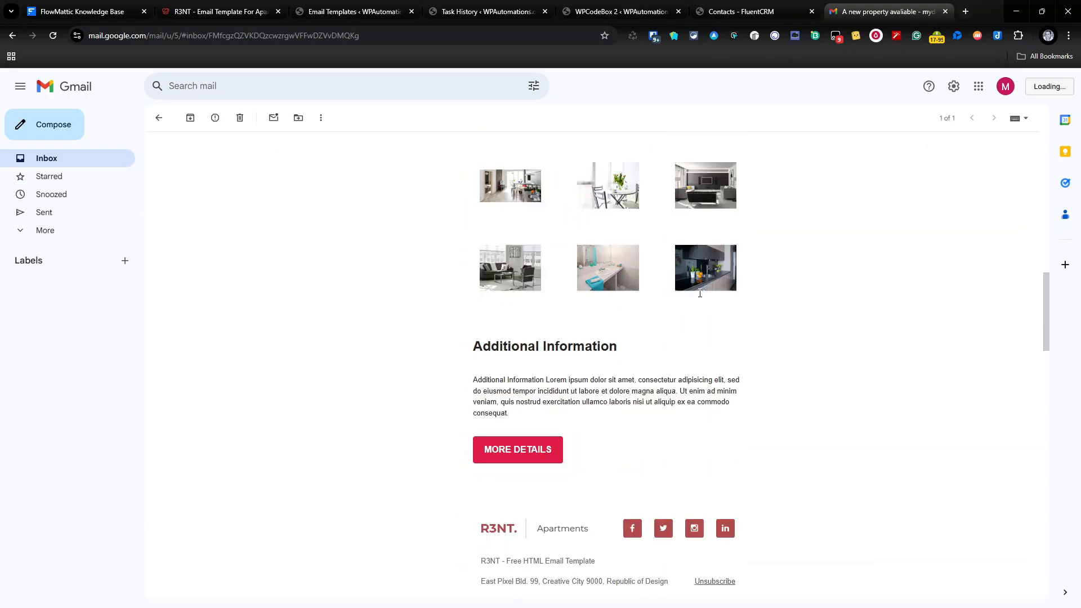
scroll(697, 298, up, 20)
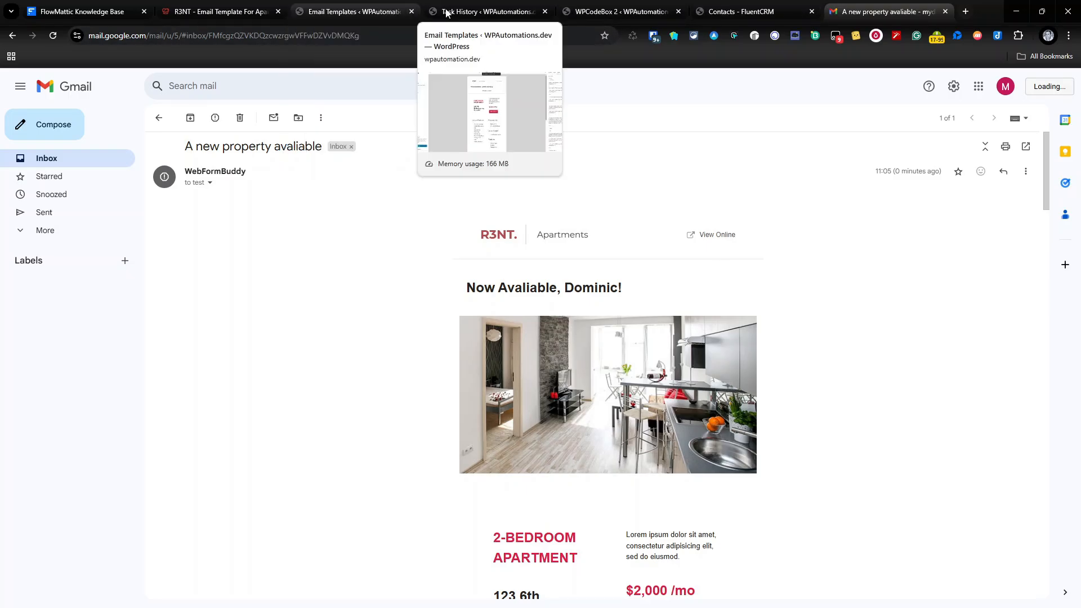
Close the run details and open Senting Newsletter from the Workflows list to view its six steps.
click(484, 11)
click(693, 143)
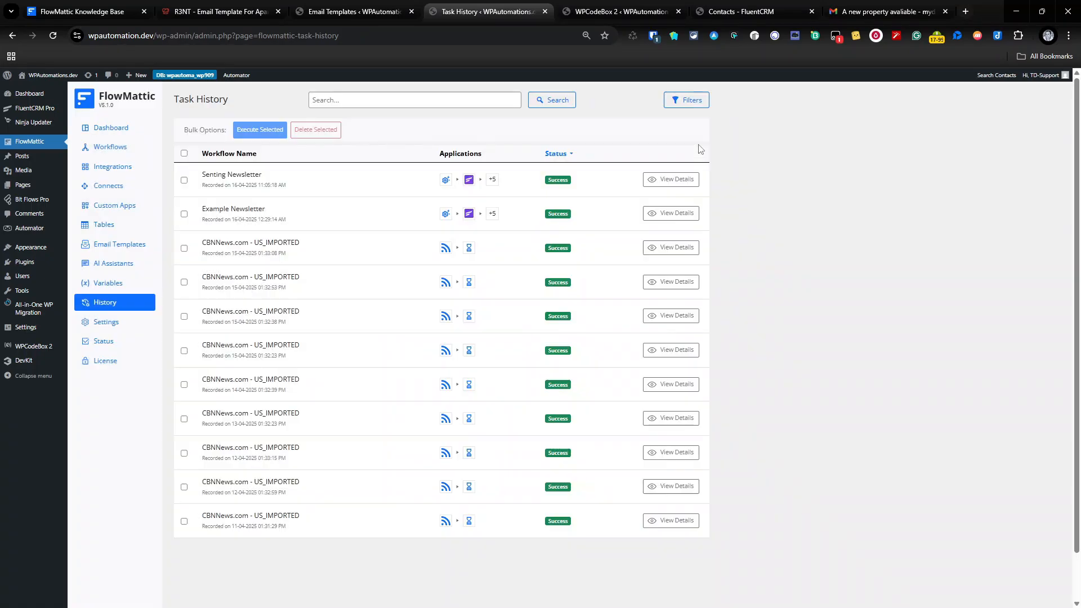
click(121, 148)
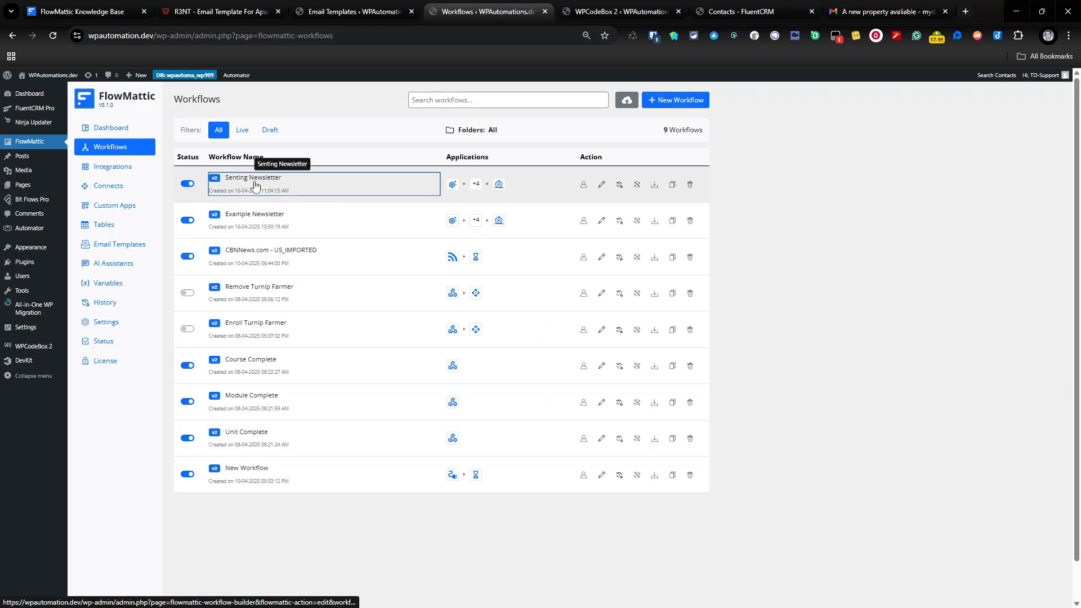
click(260, 181)
scroll(665, 392, down, 1)
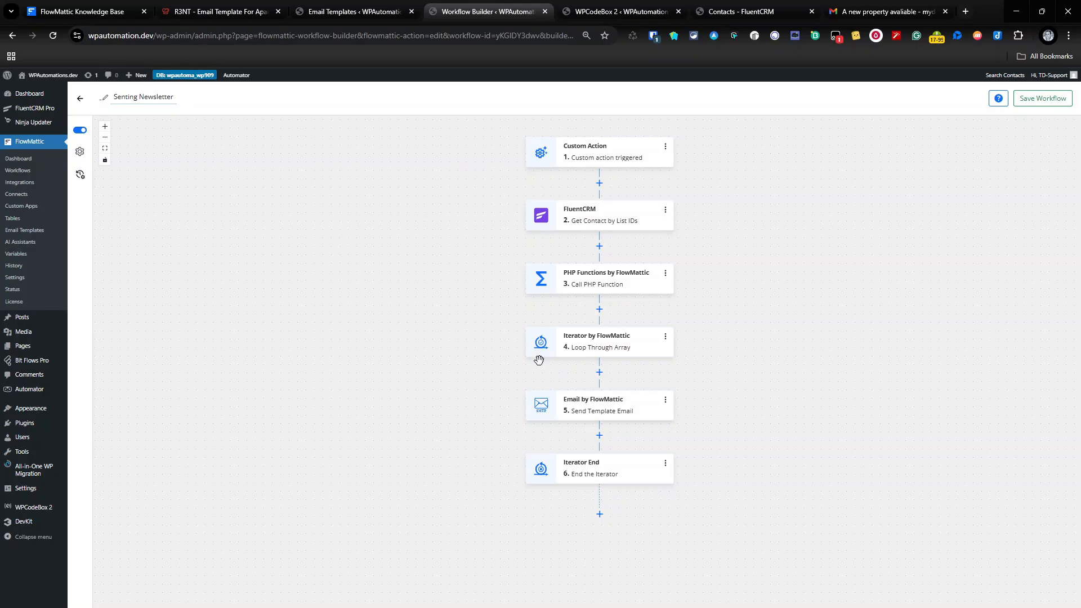
Check the R3NT template's General settings and compare it with the original template preview.
click(356, 13)
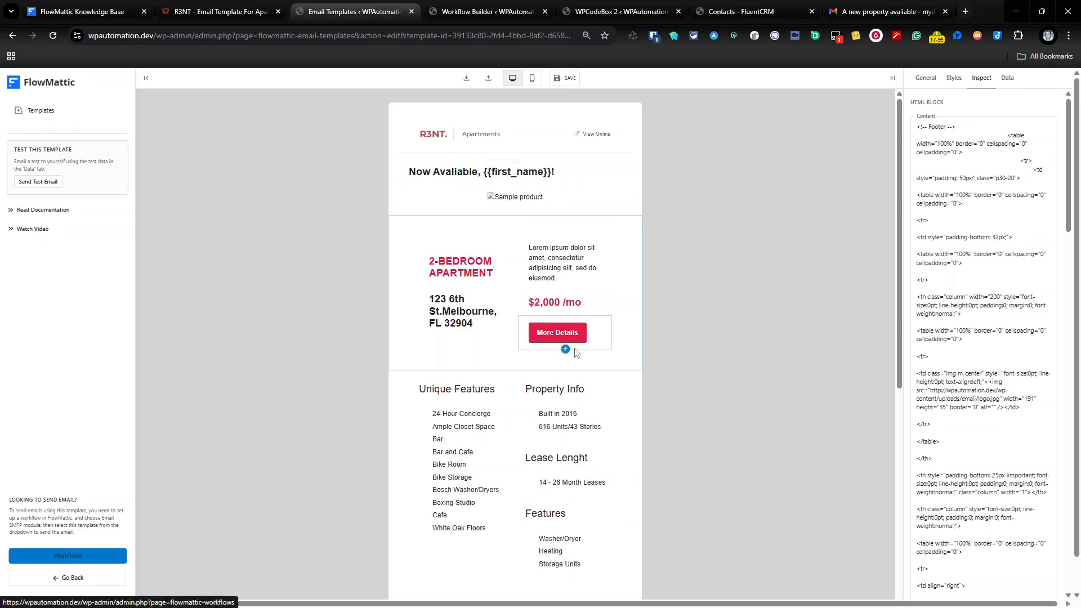
click(923, 80)
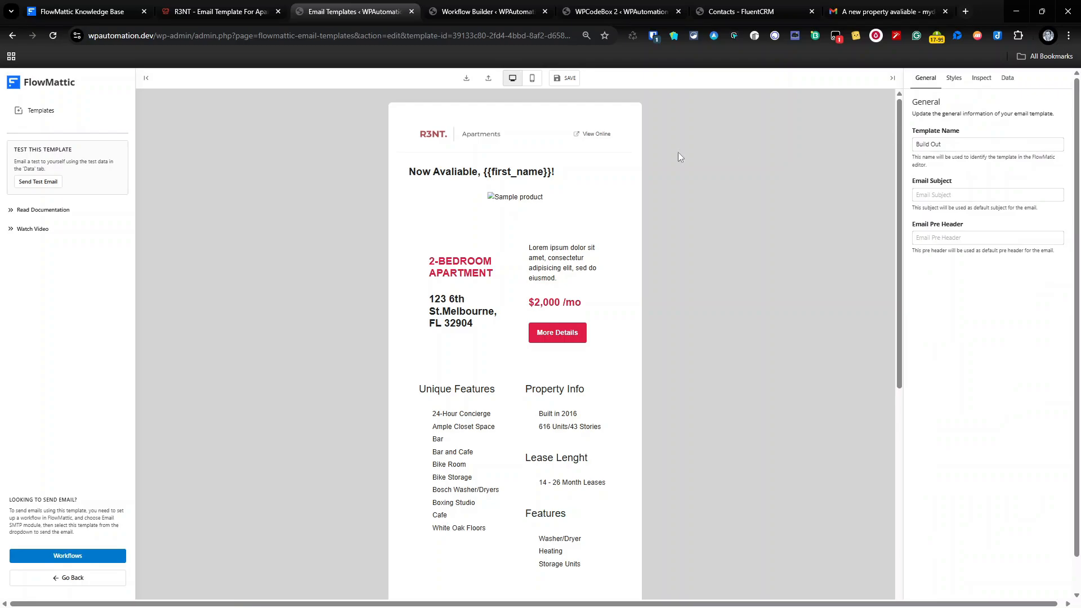
click(219, 12)
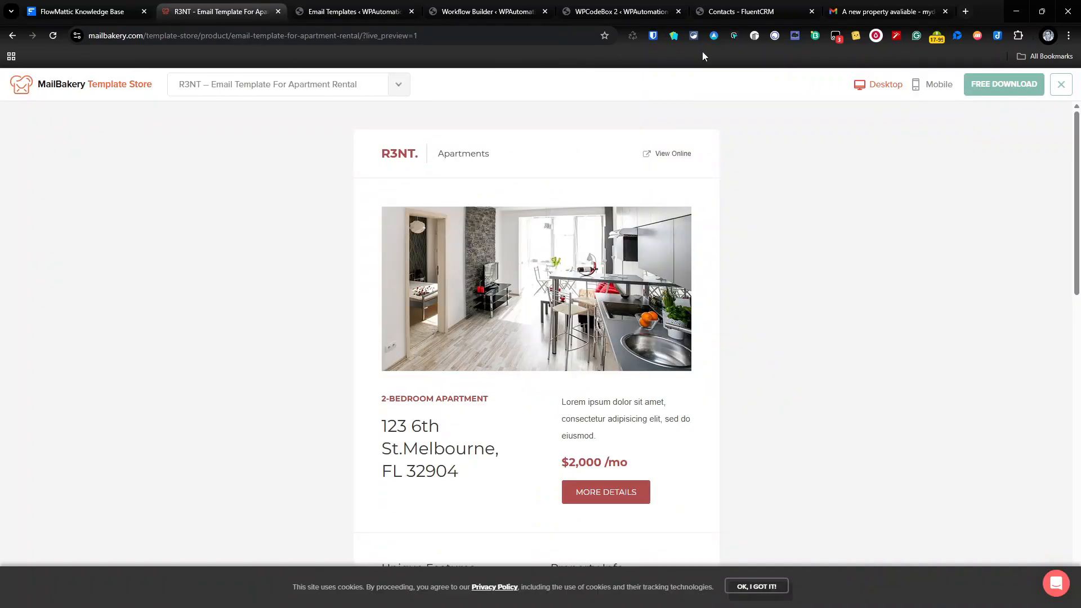
click(416, 7)
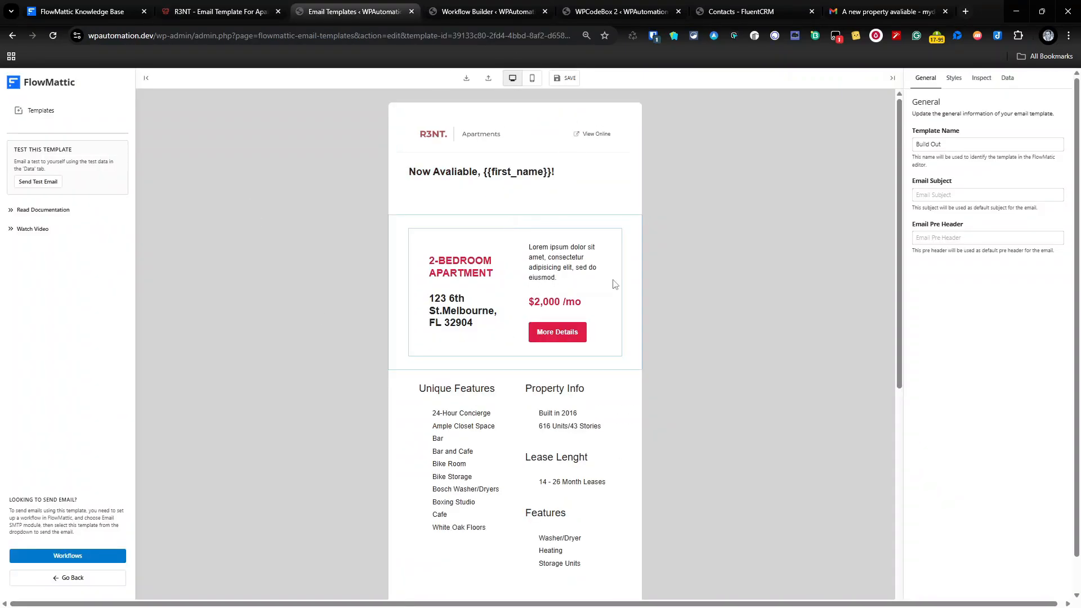
scroll(611, 419, down, 4)
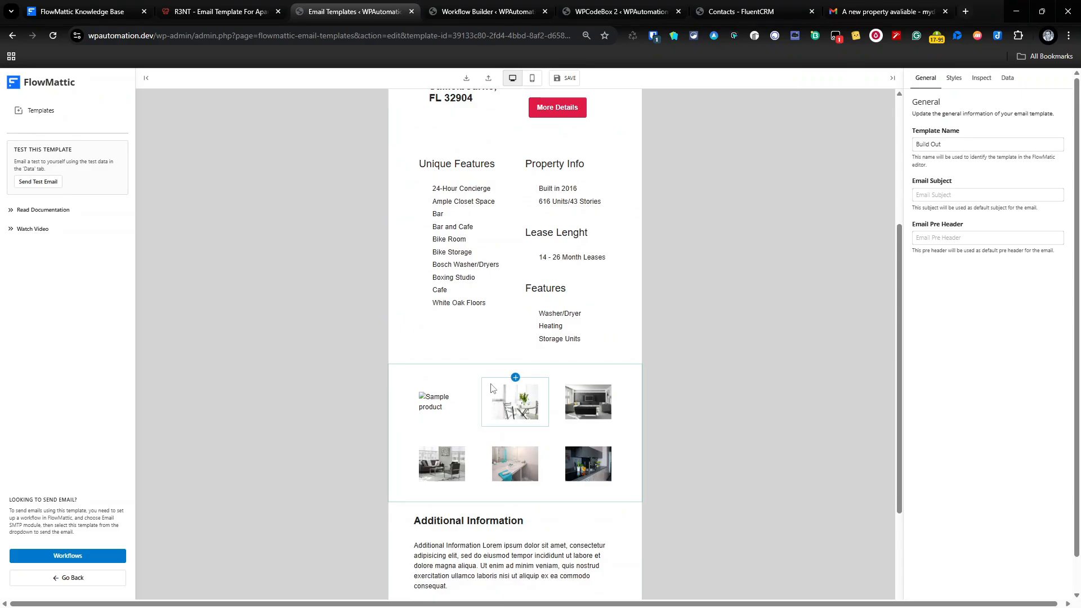
scroll(520, 475, down, 2)
scroll(512, 461, up, 2)
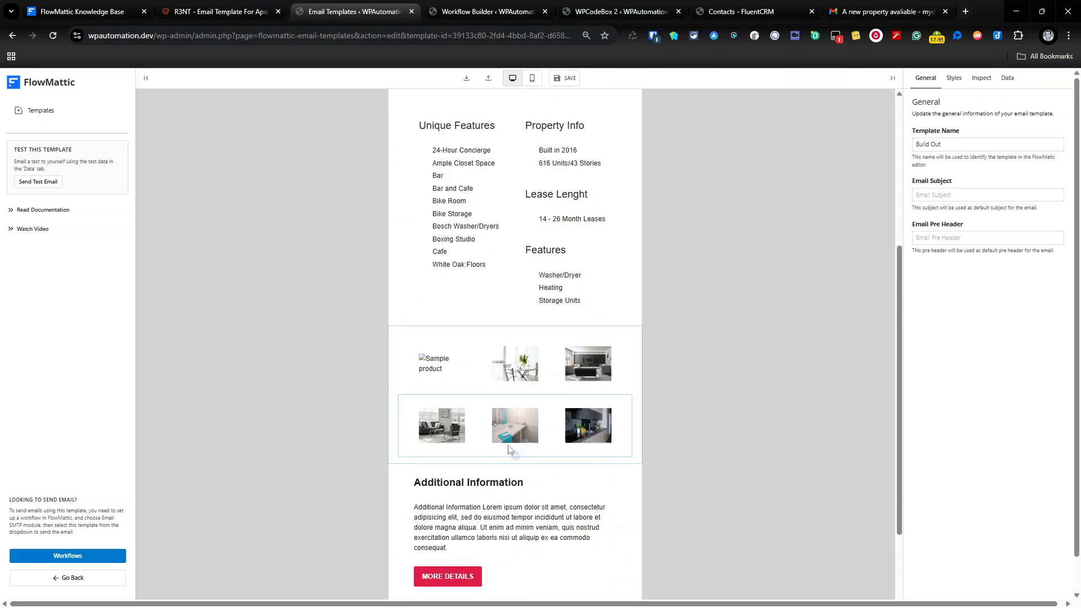
Trial-move the Additional Information section above the image gallery, then restore it below.
click(433, 475)
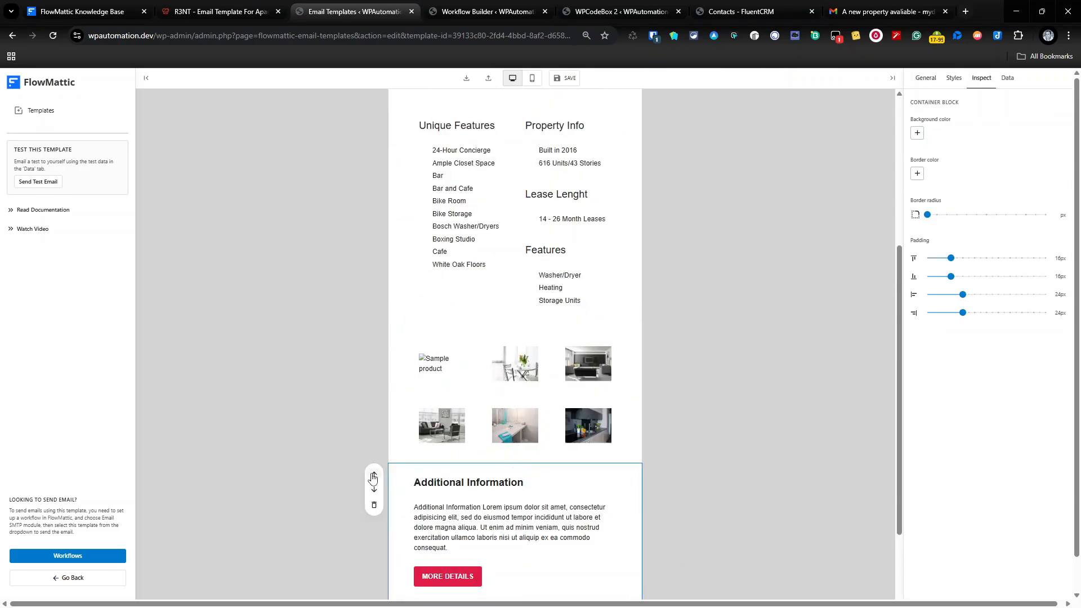
click(374, 475)
click(378, 353)
scroll(402, 400, down, 3)
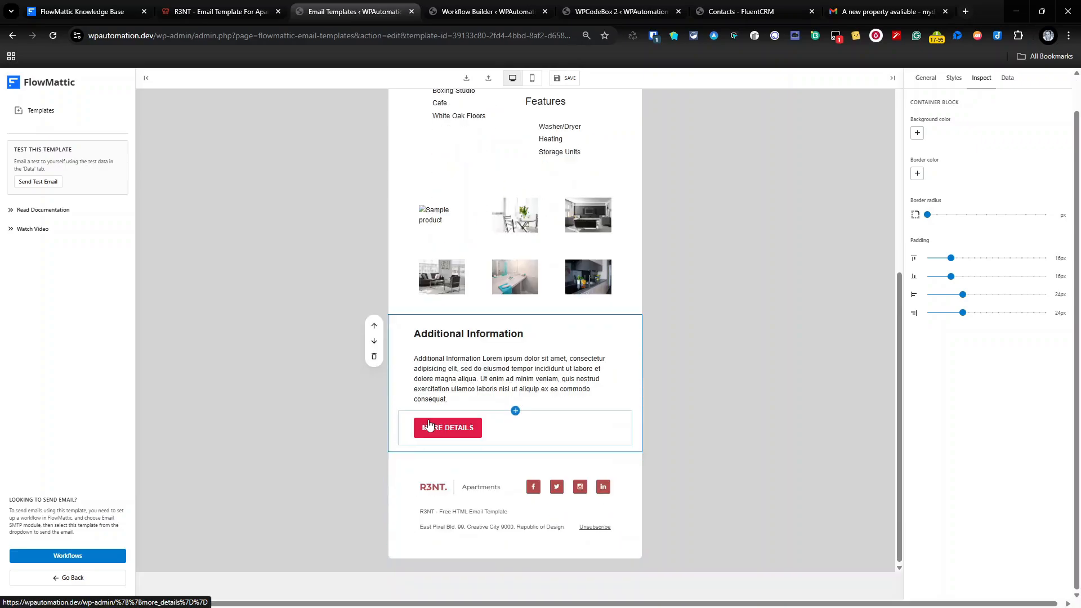
Trial-move the footer above Additional Information, then return it to the bottom.
click(460, 479)
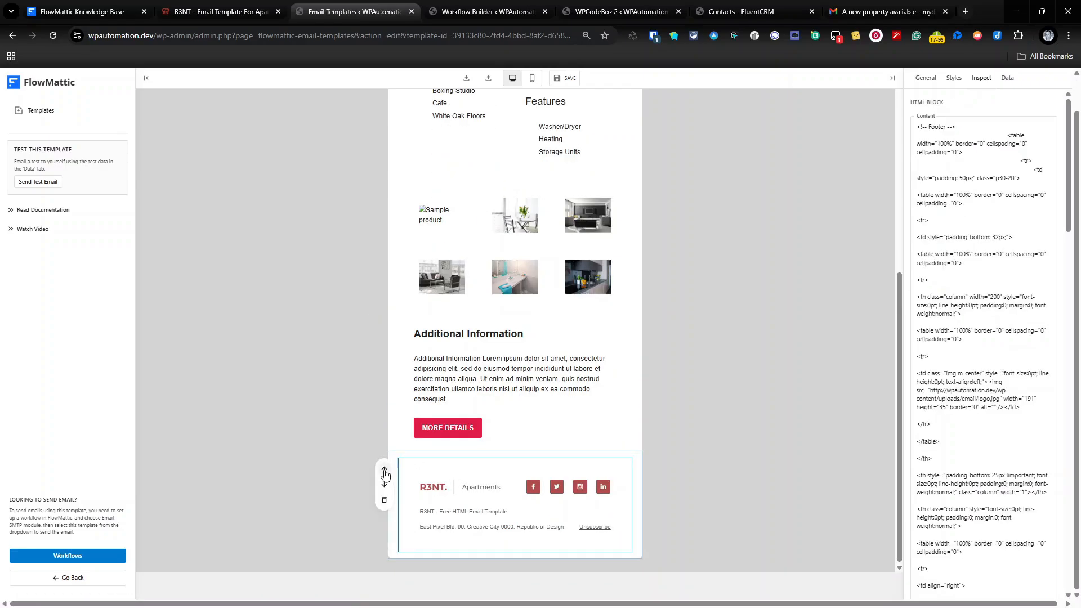
scroll(500, 333, up, 7)
scroll(417, 474, down, 7)
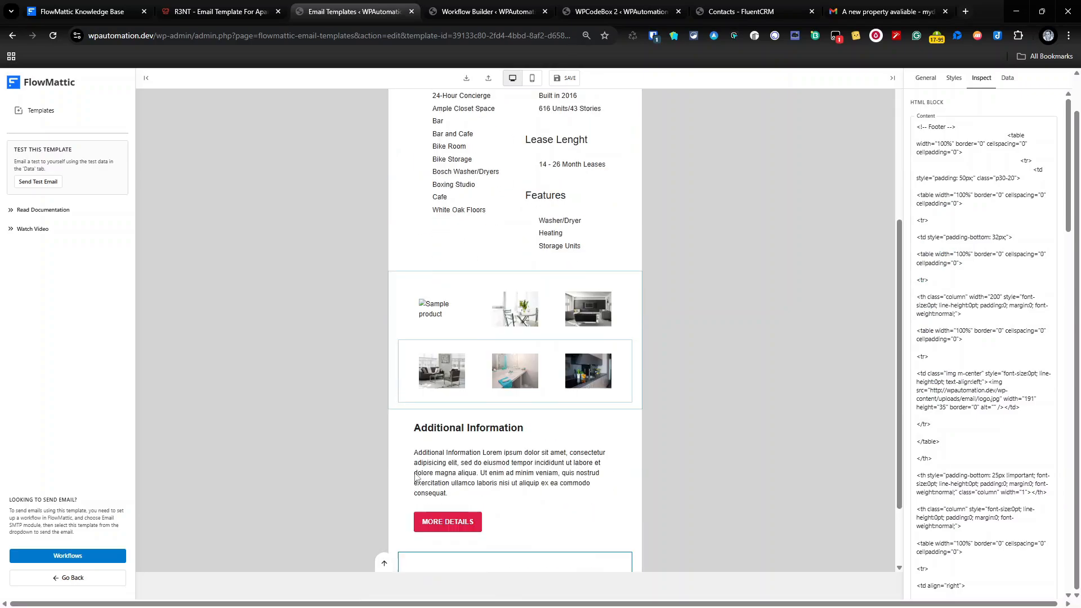
click(513, 454)
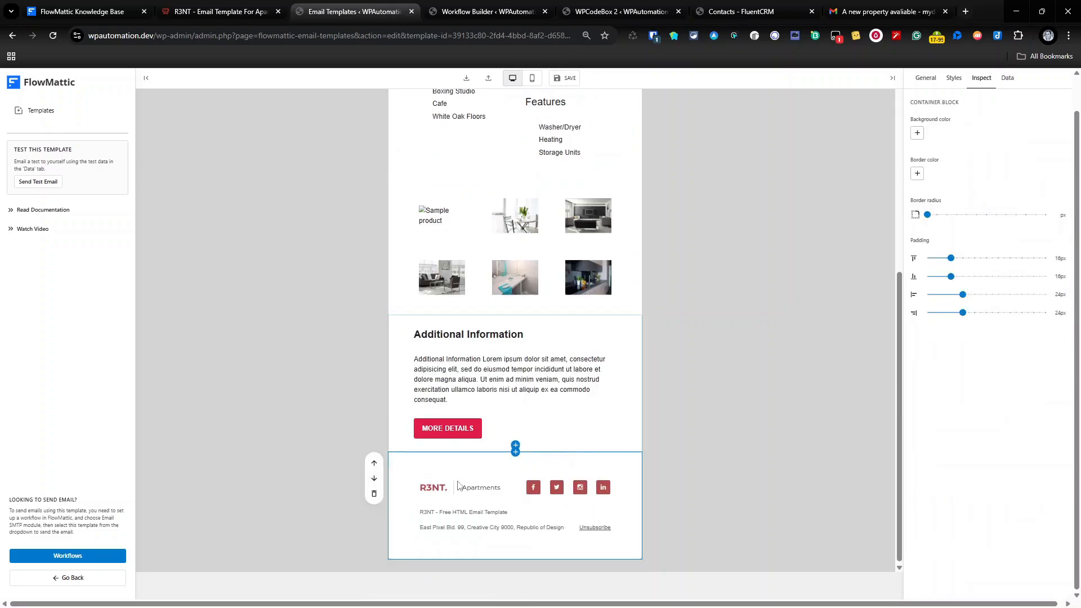
click(375, 464)
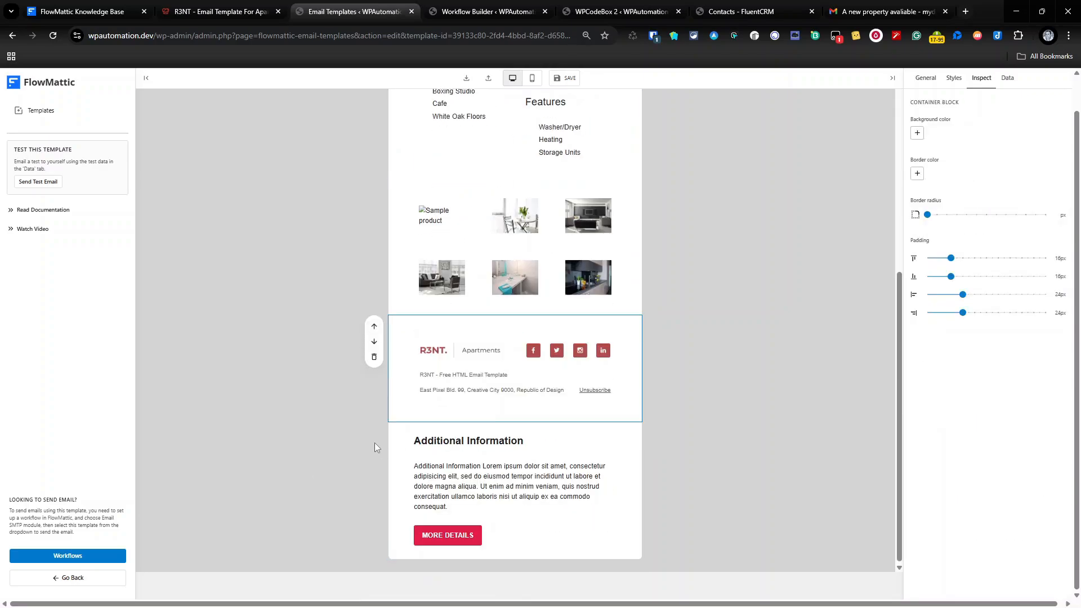
click(373, 341)
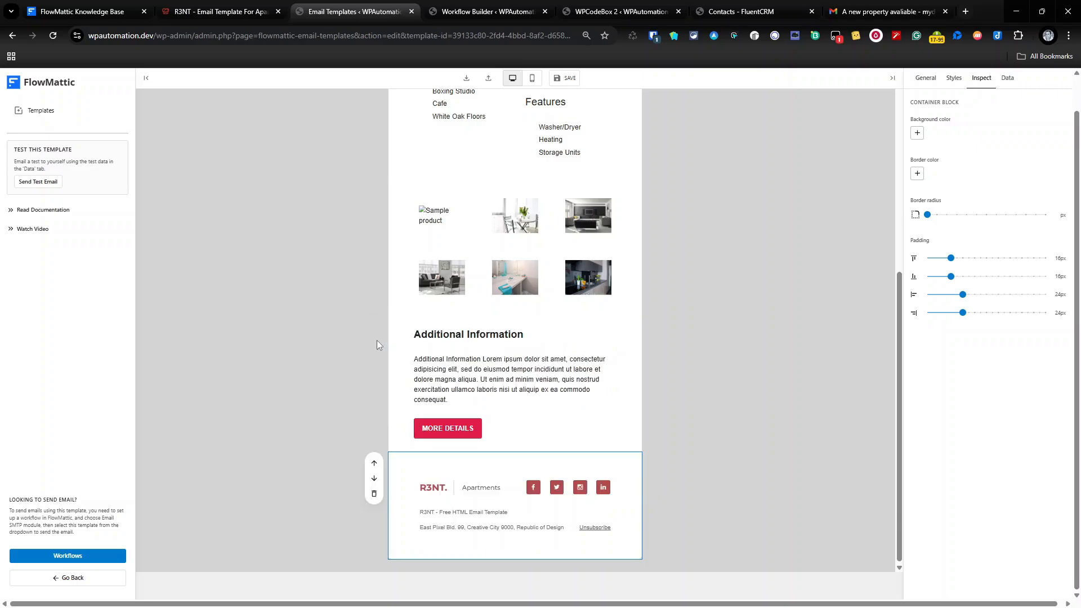
scroll(491, 225, up, 7)
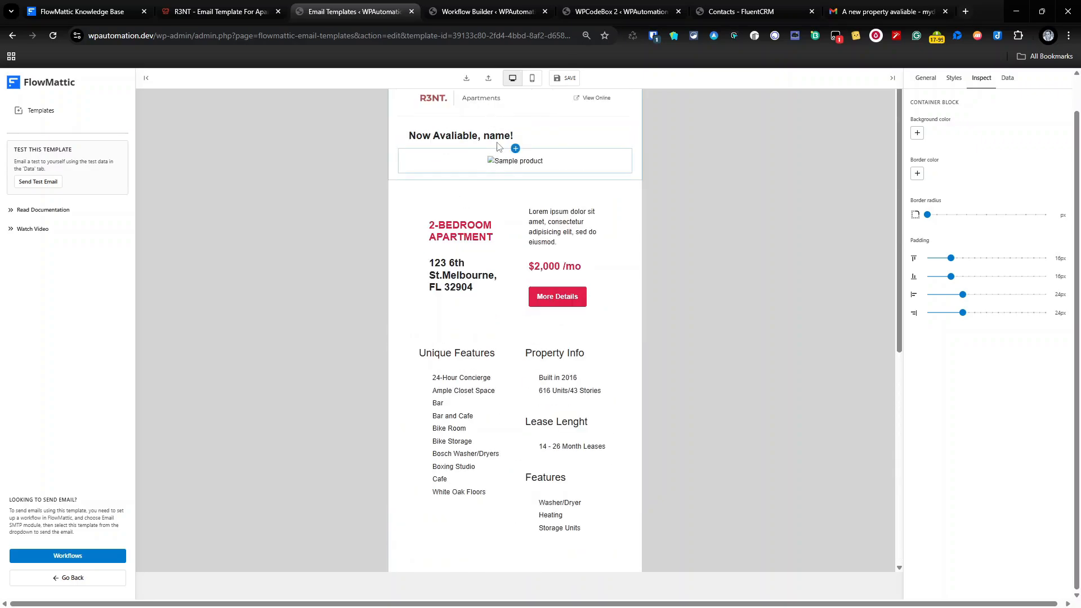
Move the 'Now Avaliable, {{first_name}}!' heading below the product image and select the More Details button.
click(439, 139)
click(382, 138)
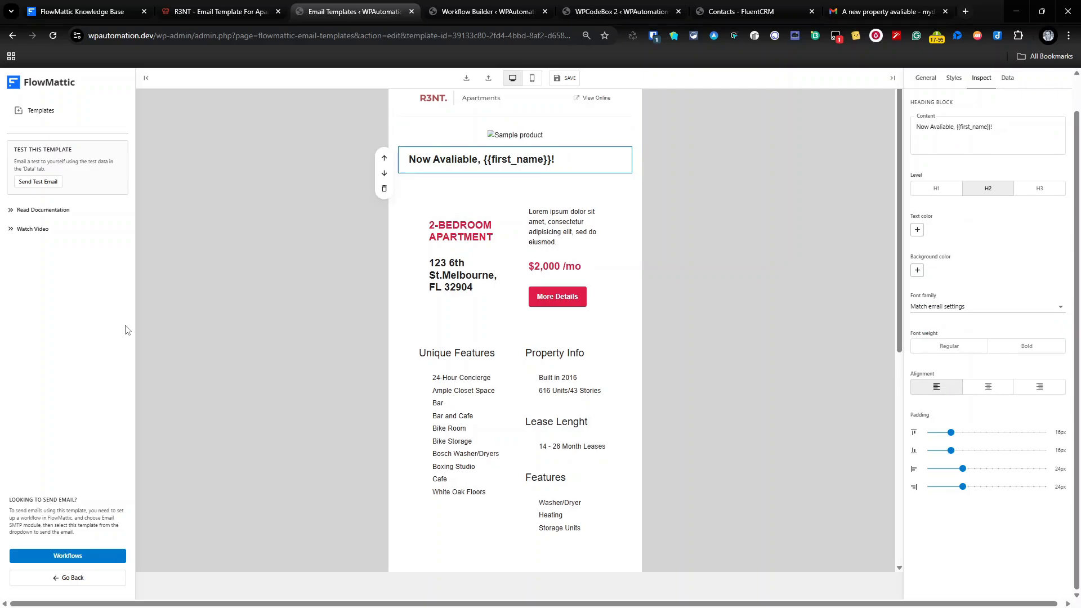
click(558, 304)
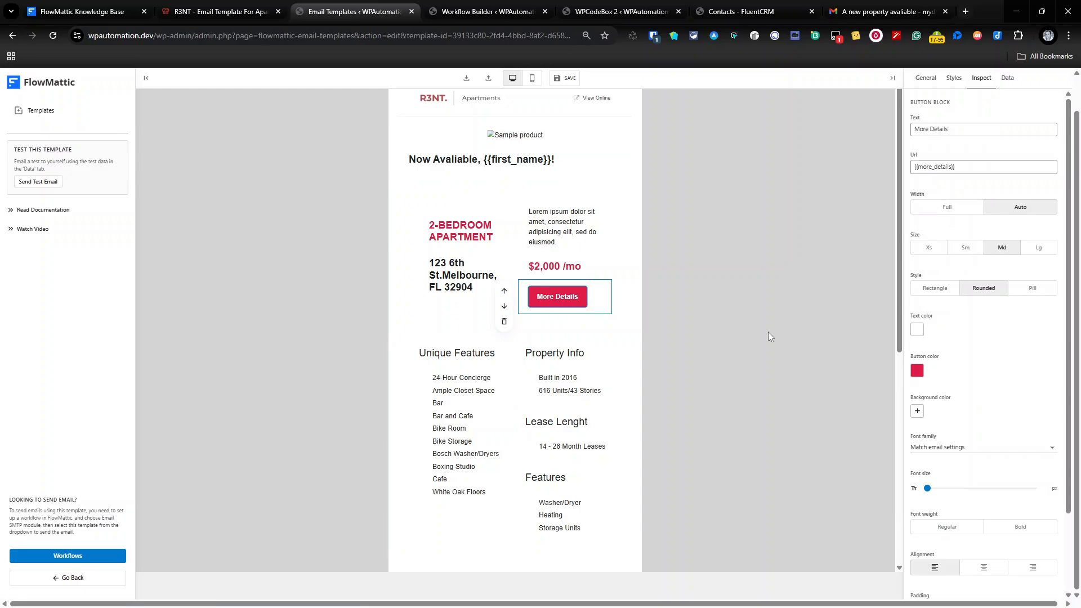